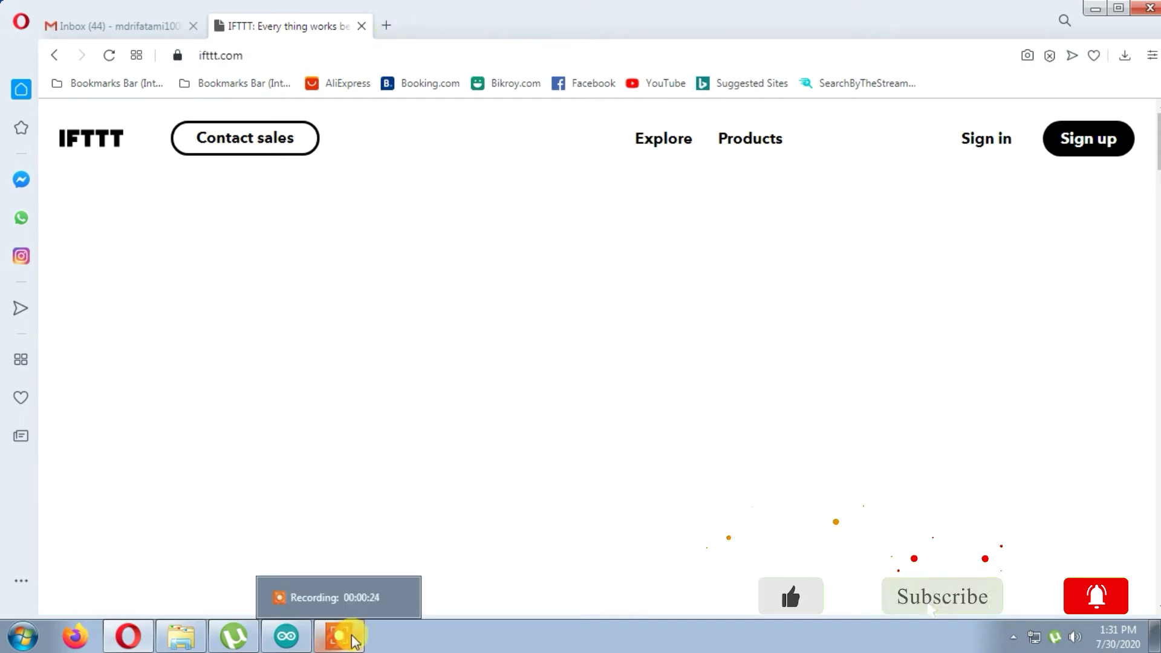
- Open a new browser tab next to the loaded IFTTT home page
click(388, 29)
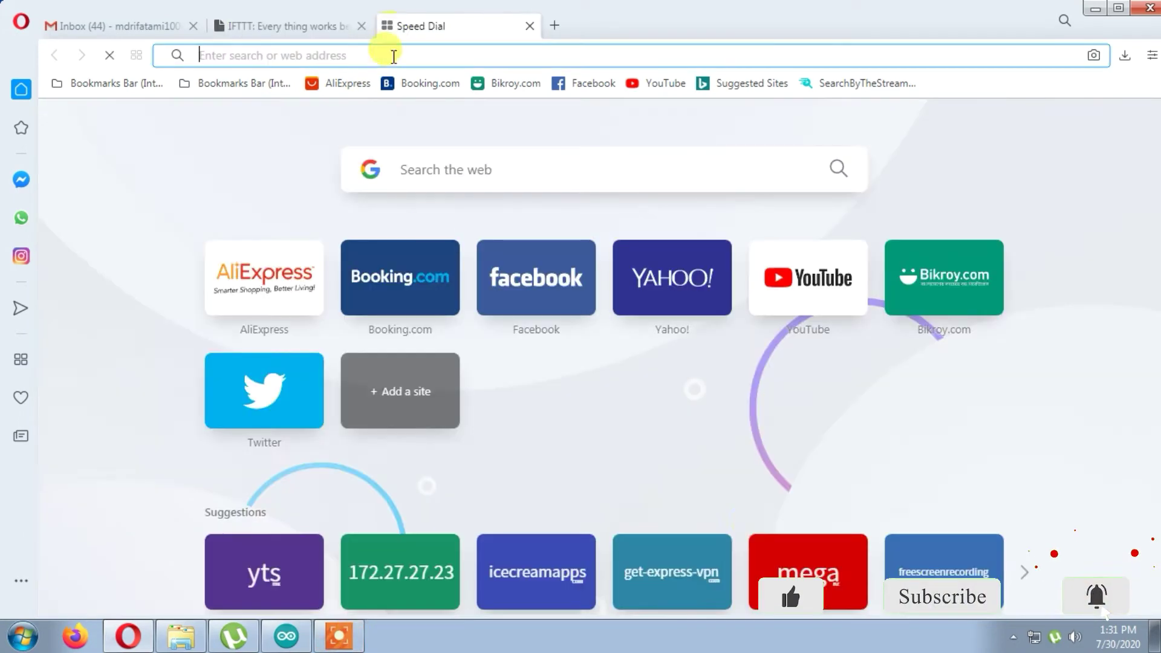
- Search Google for 'adafruit' and open Adafruit's website from the results
text(a)
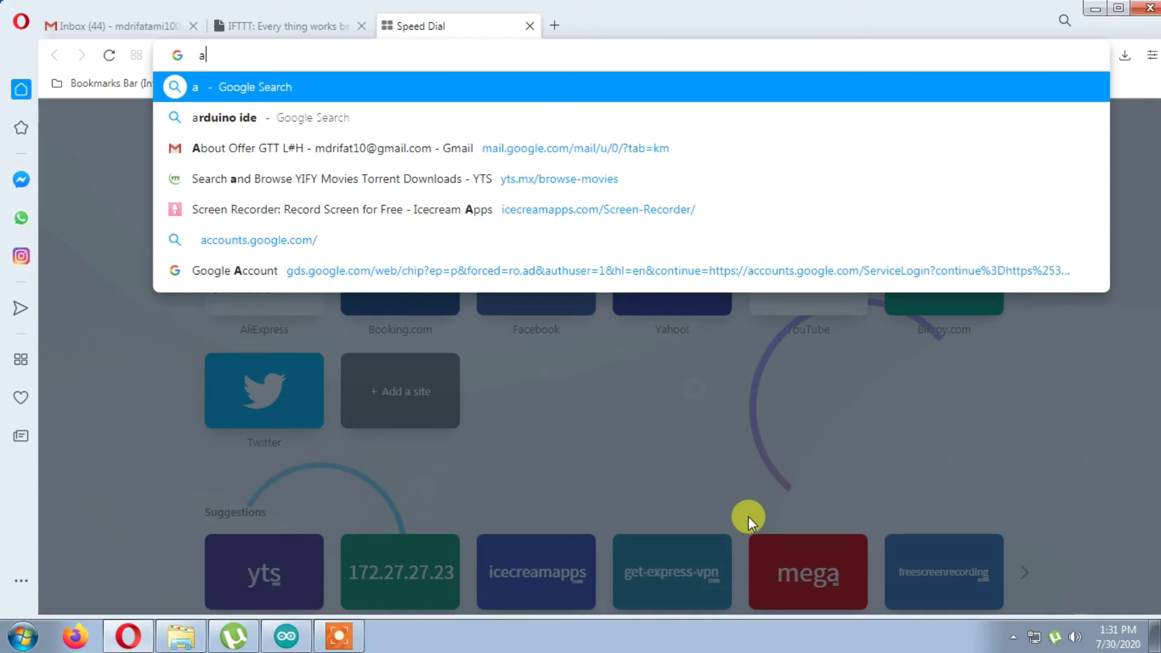
text(da)
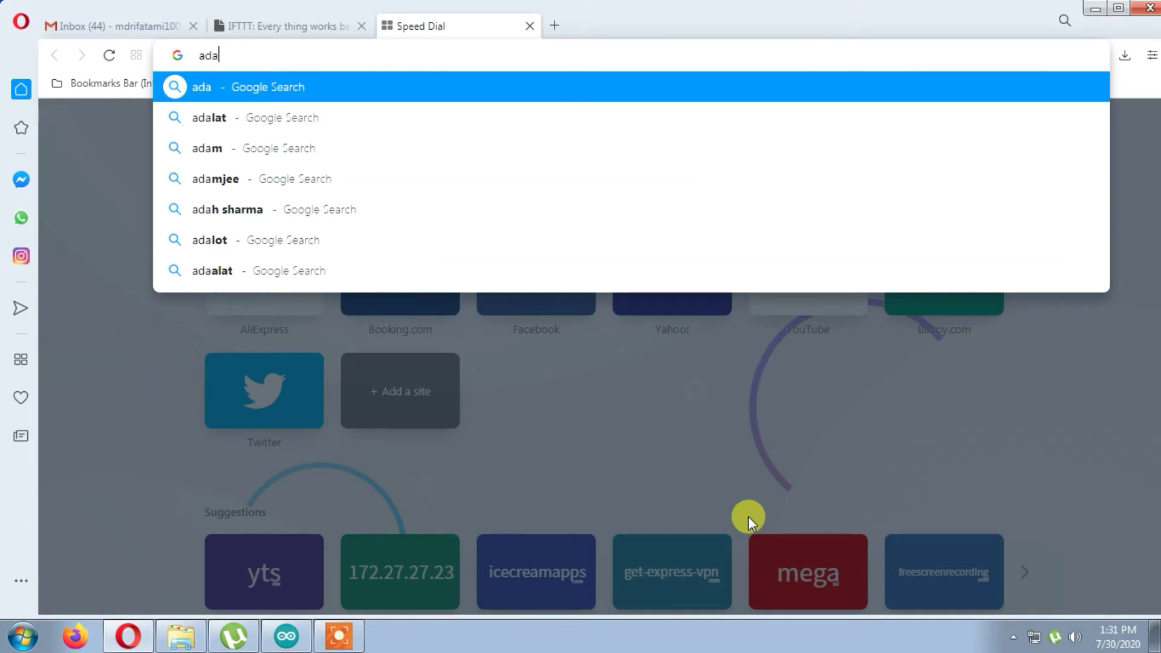
text(f)
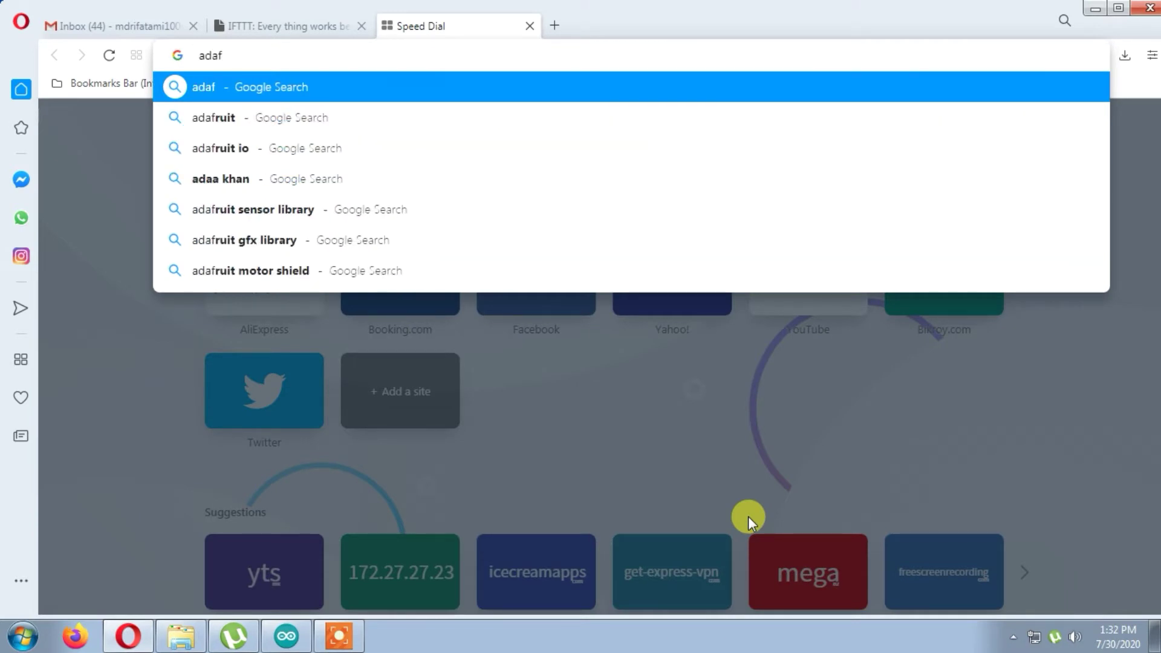
text(rut)
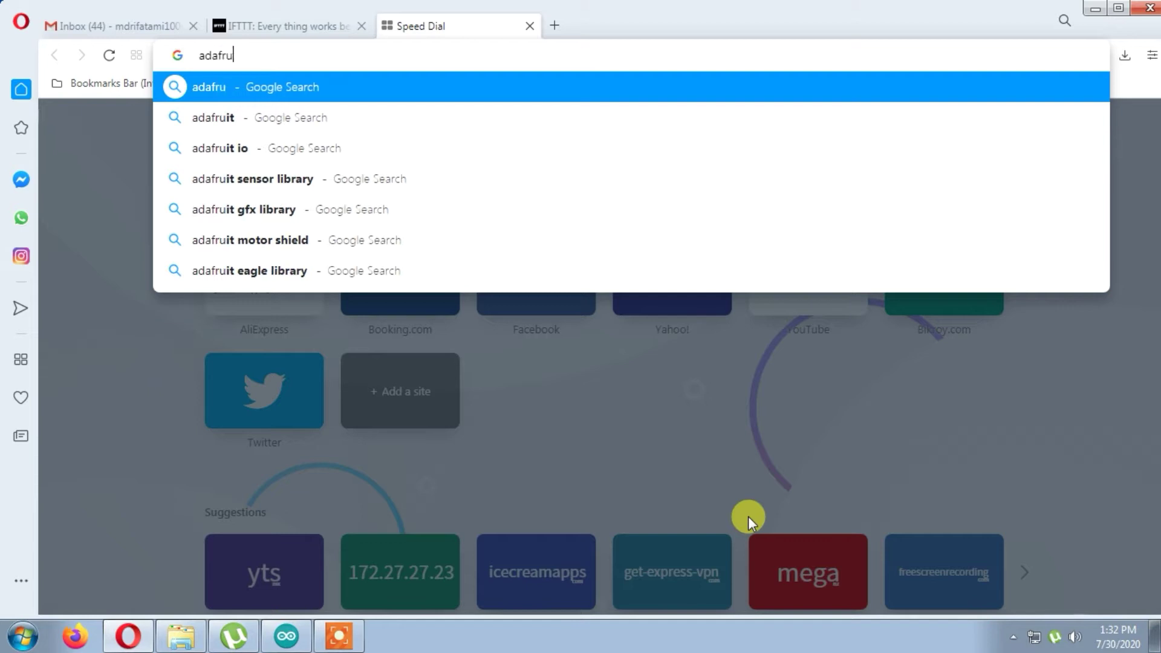
key(BackSpace)
text(it)
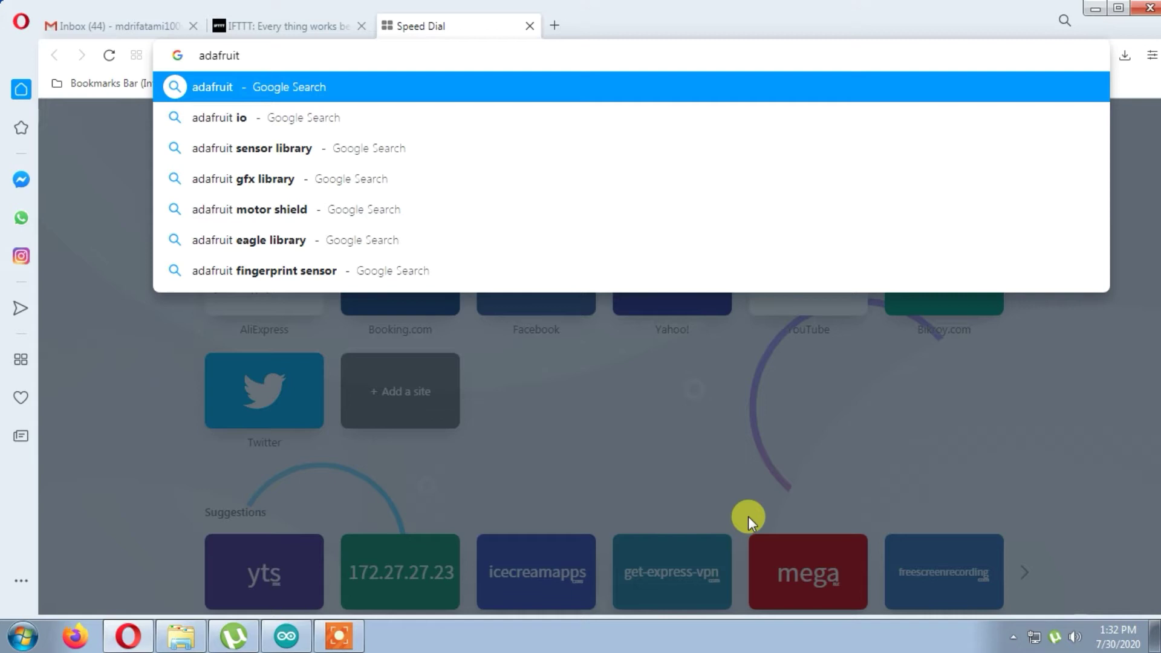
key(Return)
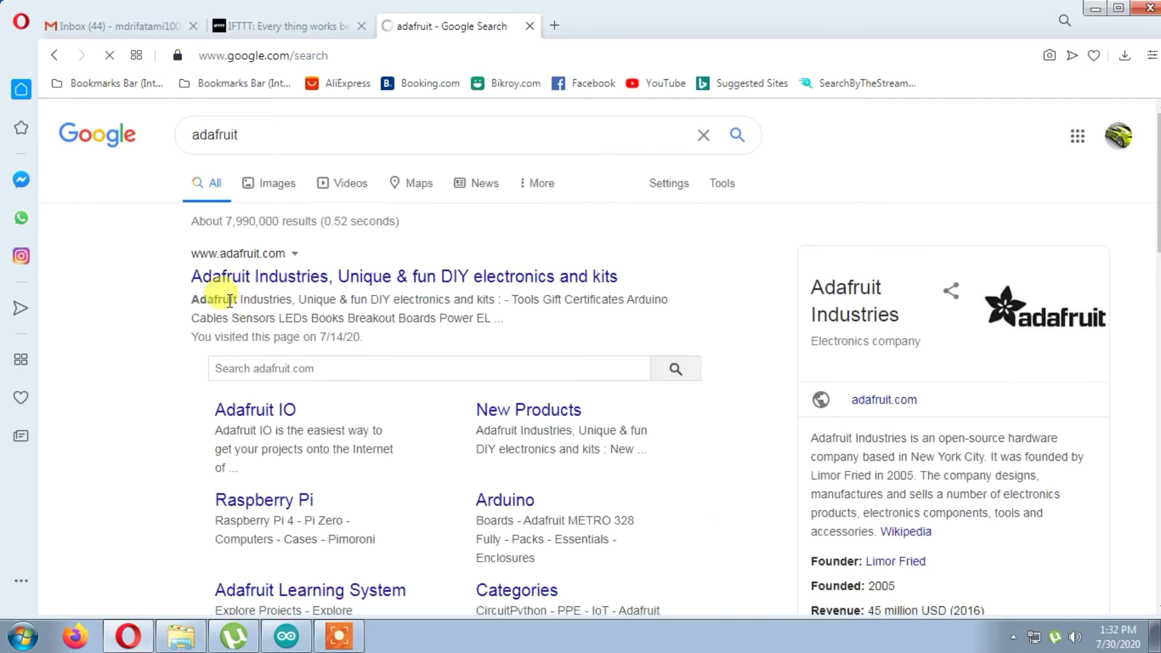
click(540, 406)
click(260, 28)
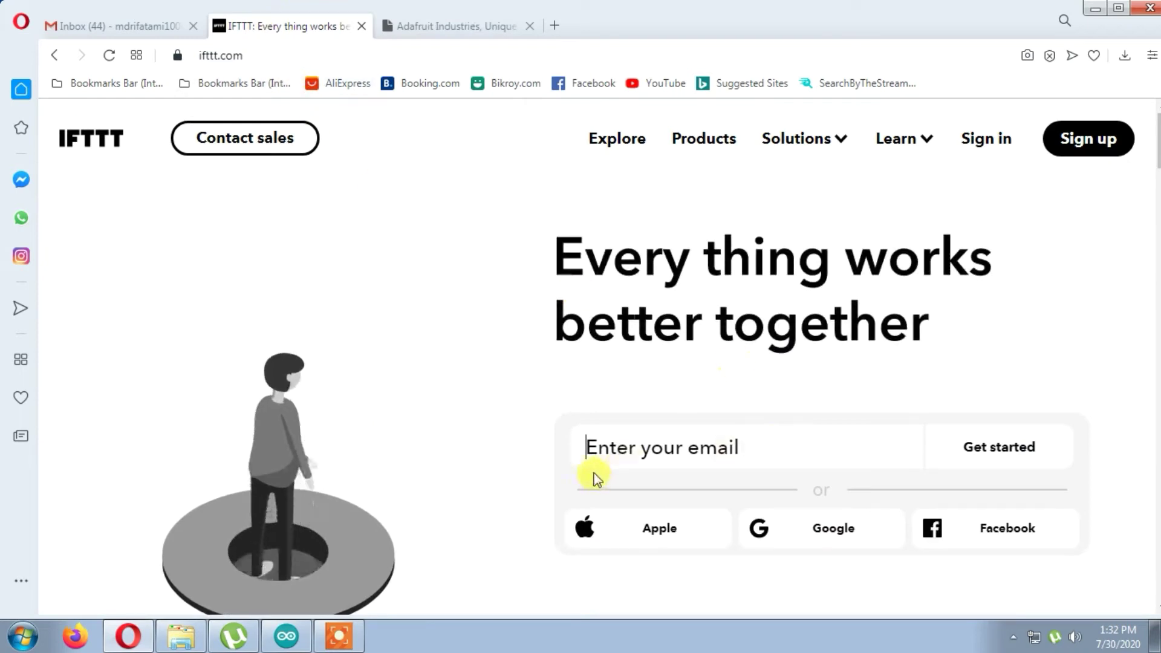
- Sign up to IFTTT with a Google account and skip the getting-started walkthrough
click(1063, 142)
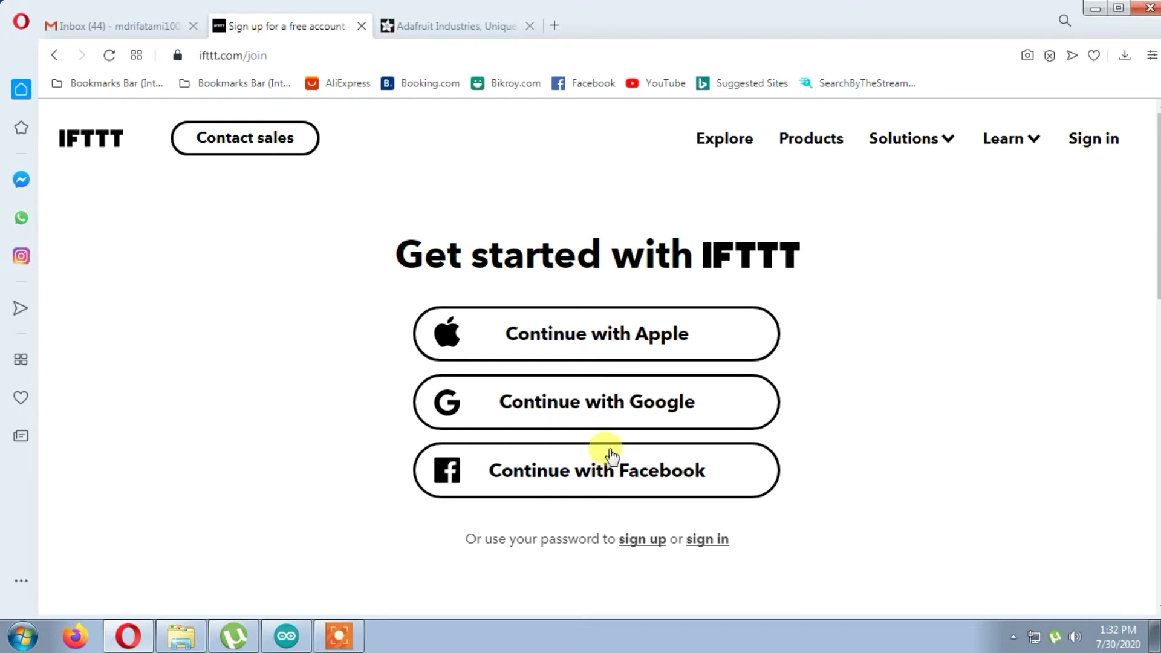
click(517, 405)
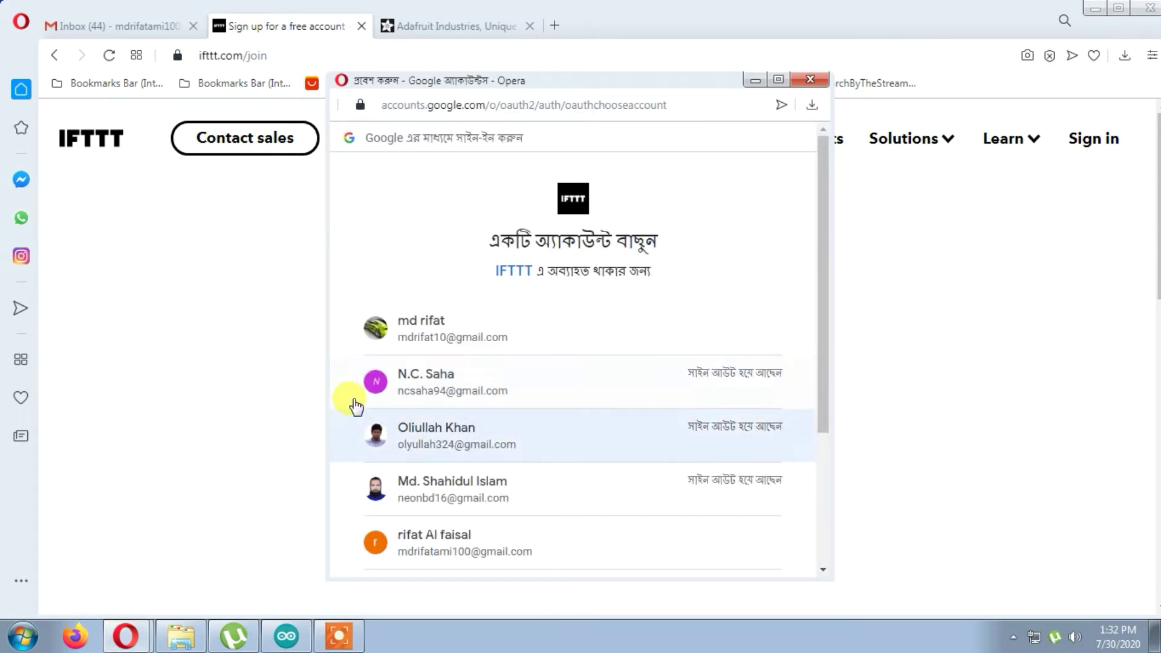
click(420, 343)
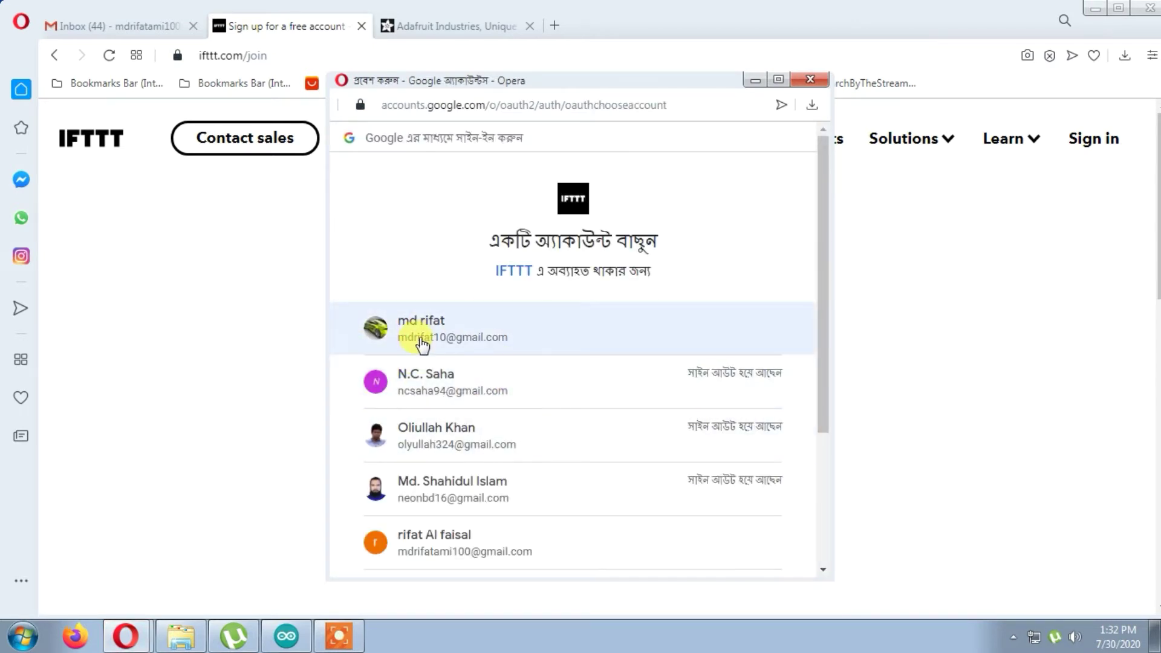
click(410, 548)
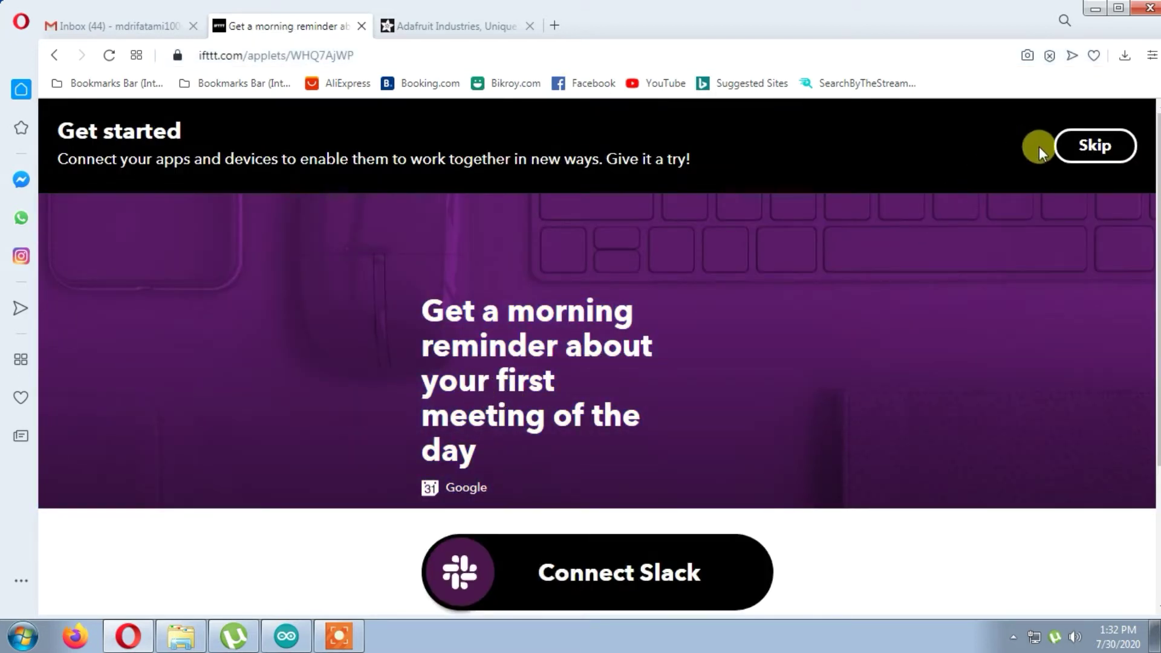
click(1075, 147)
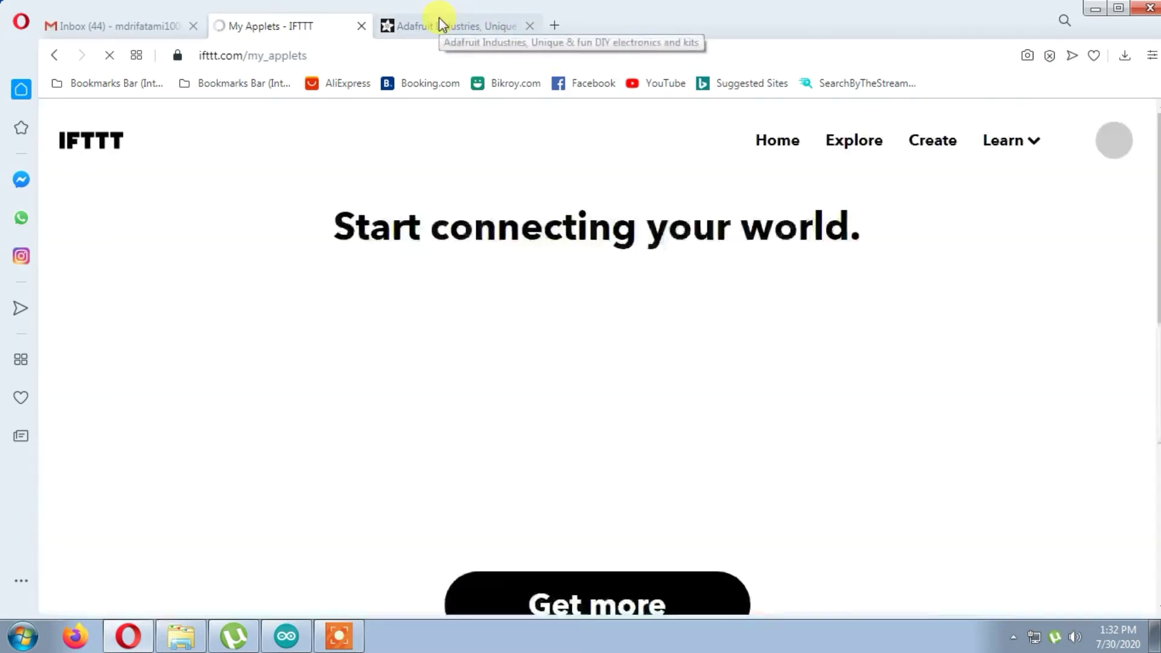
click(440, 23)
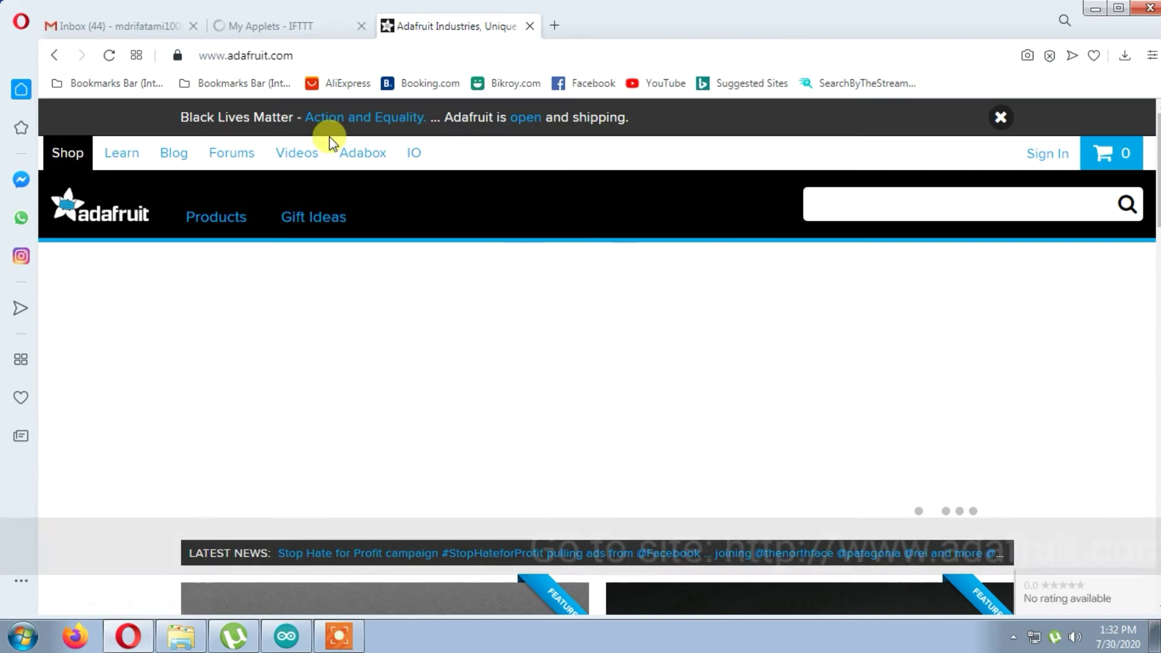
- Go to Adafruit's sign-in page and choose SIGN UP to create a new account
scroll(401, 154, down, 4)
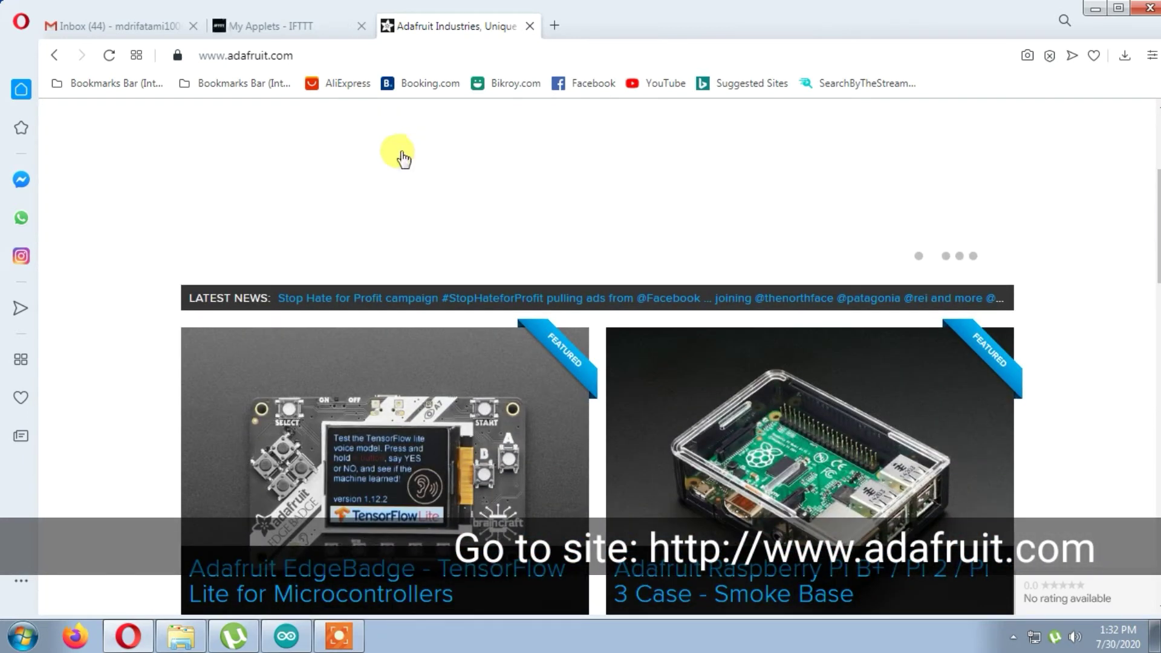
scroll(403, 159, up, 4)
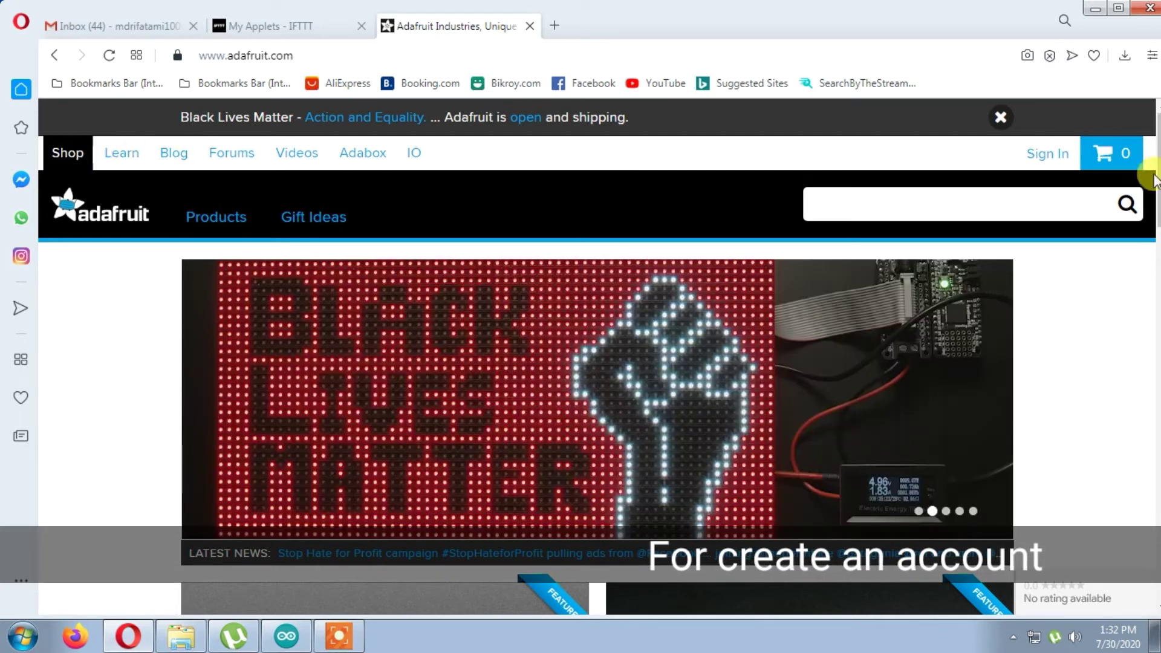
click(1041, 158)
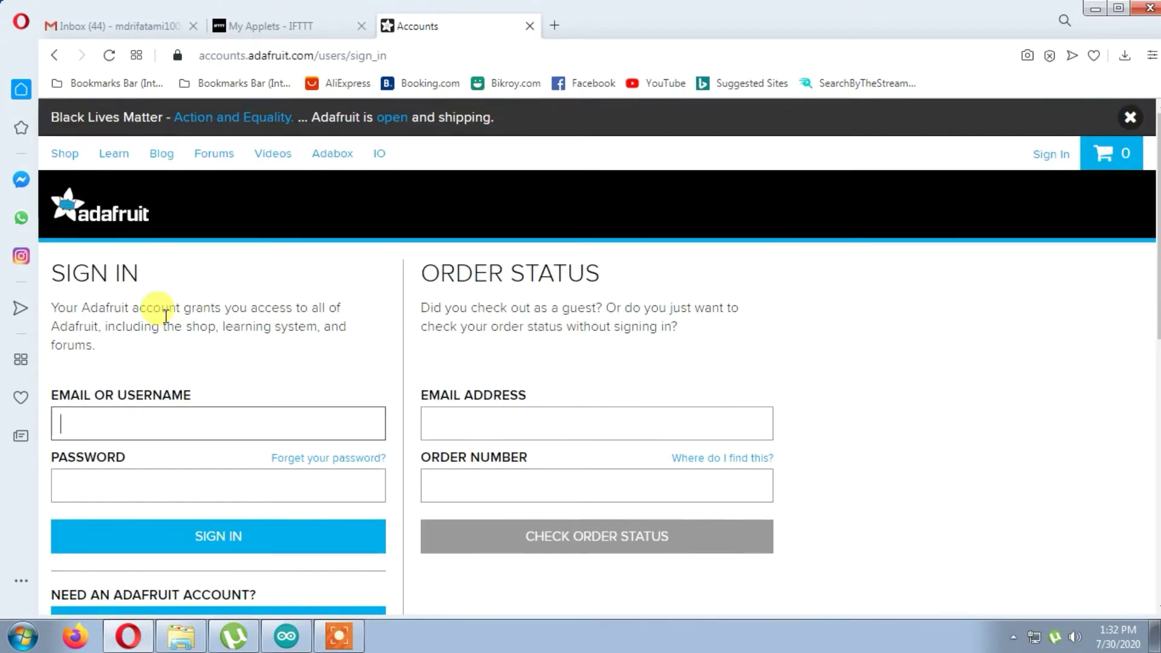
scroll(164, 317, down, 1)
scroll(164, 317, down, 1)
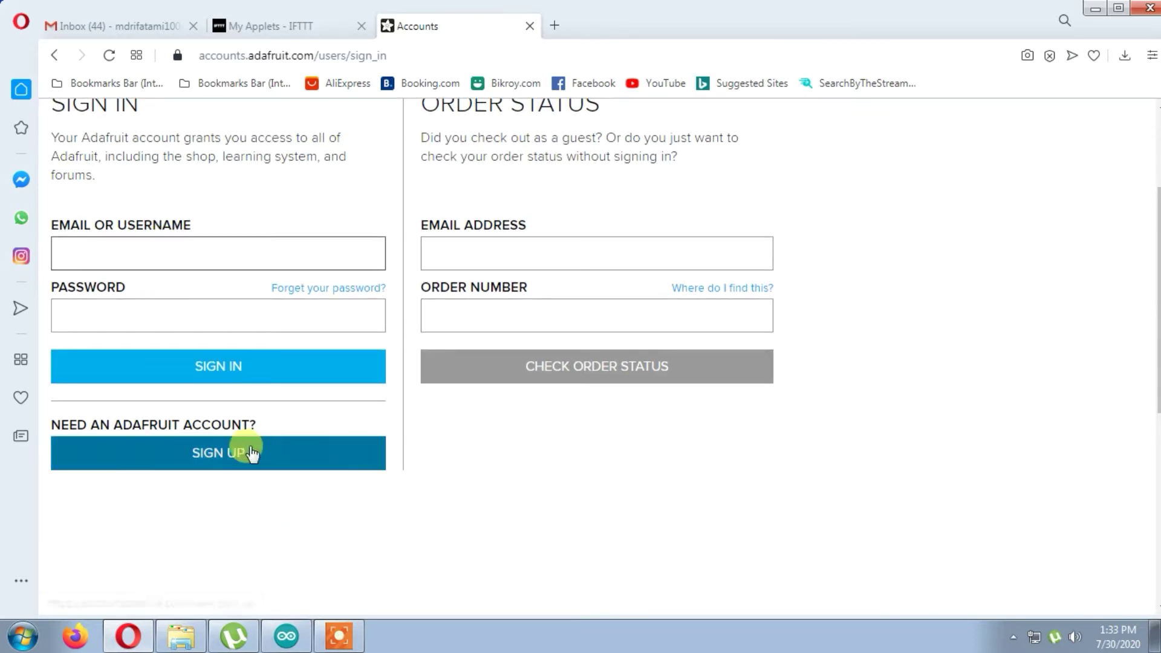
click(216, 463)
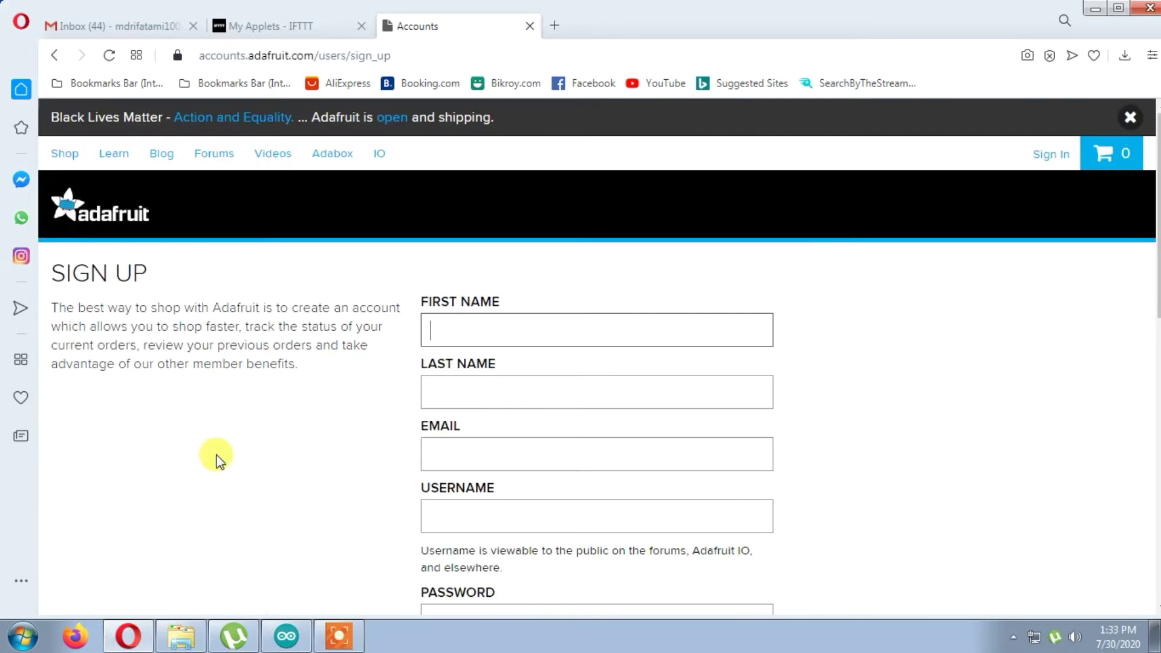
- Fill in the first name, last name and Gmail address on the Adafruit sign-up form
scroll(662, 390, down, 3)
scroll(662, 391, up, 3)
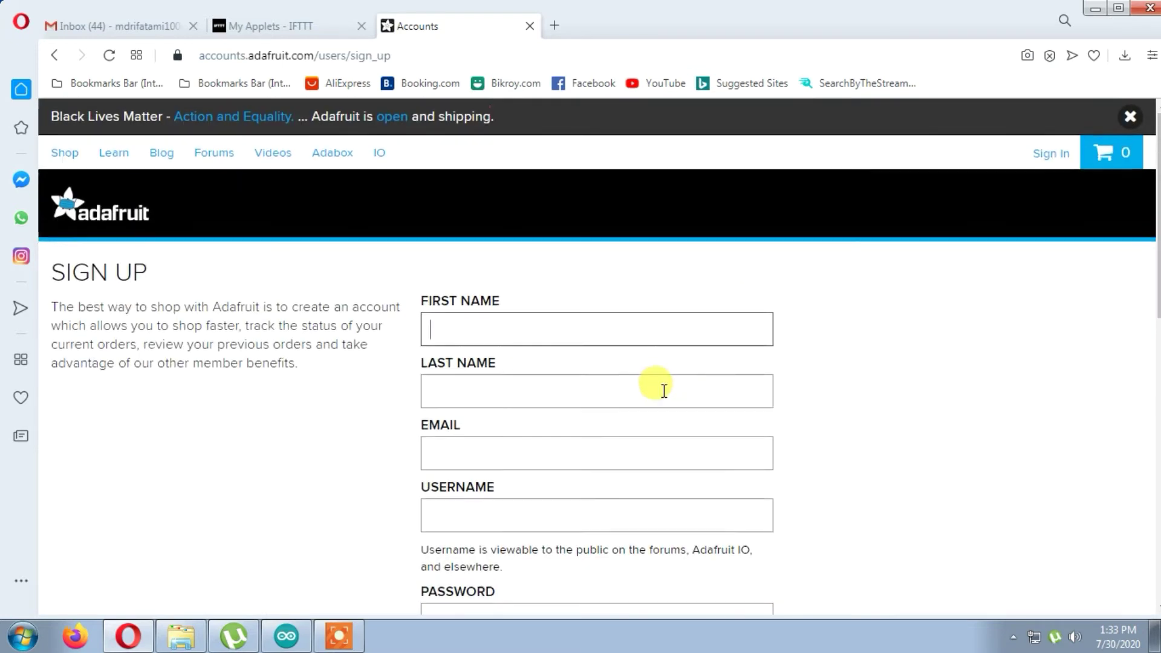
scroll(662, 391, down, 1)
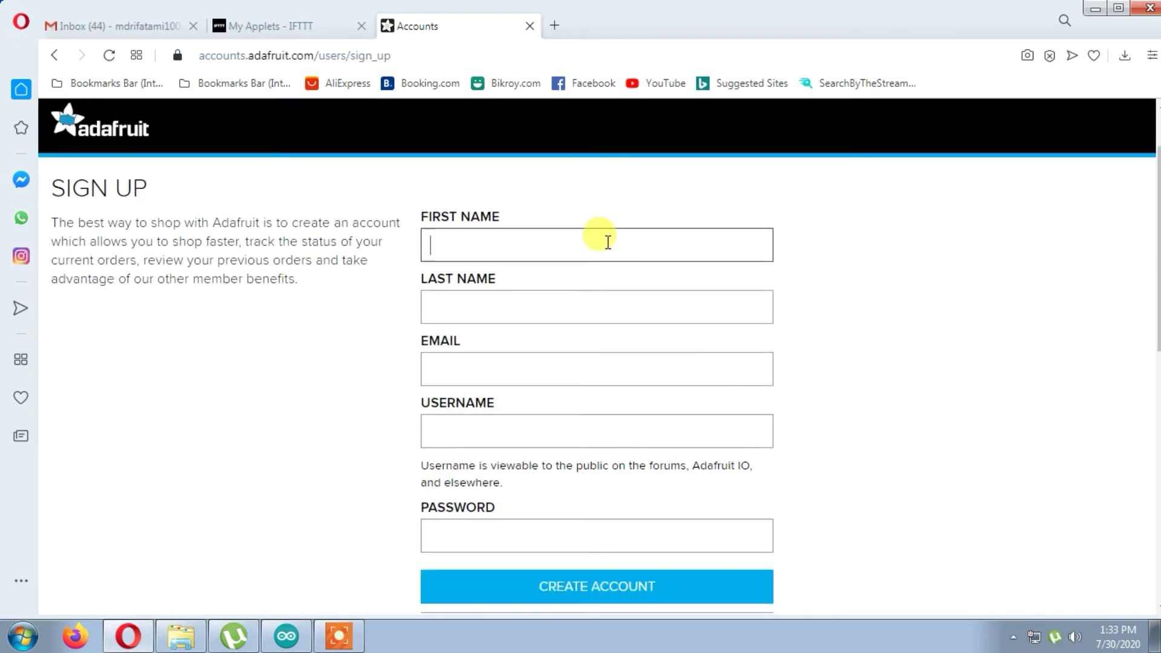
text(md Rifat)
click(578, 313)
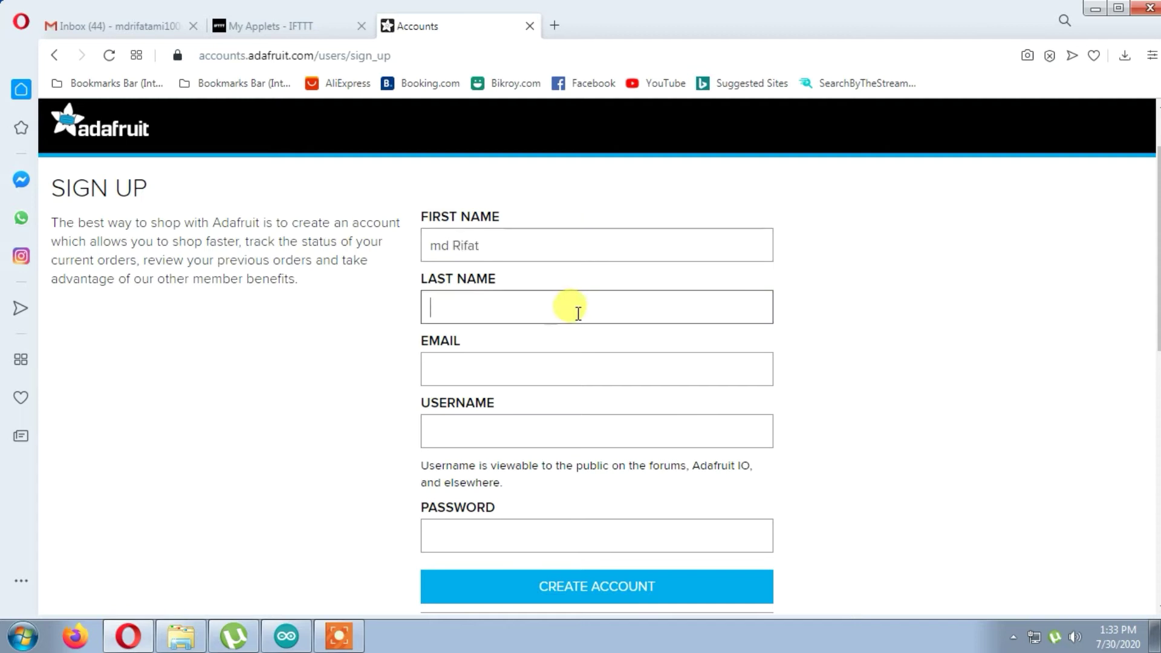
text(Al Faisal)
click(580, 383)
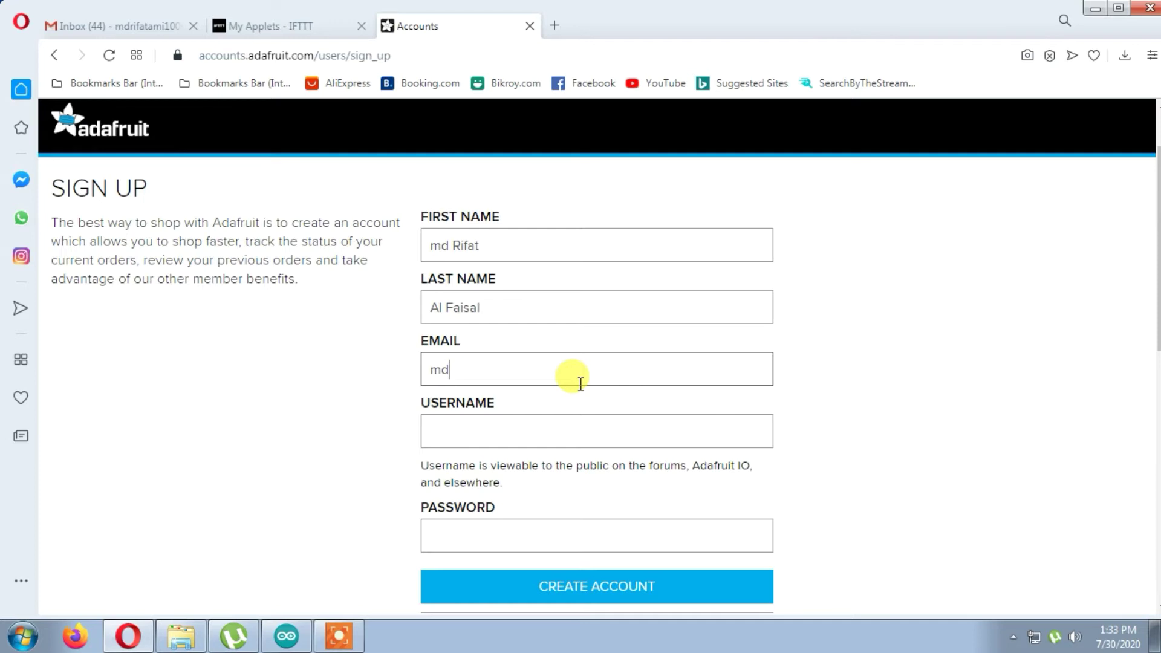
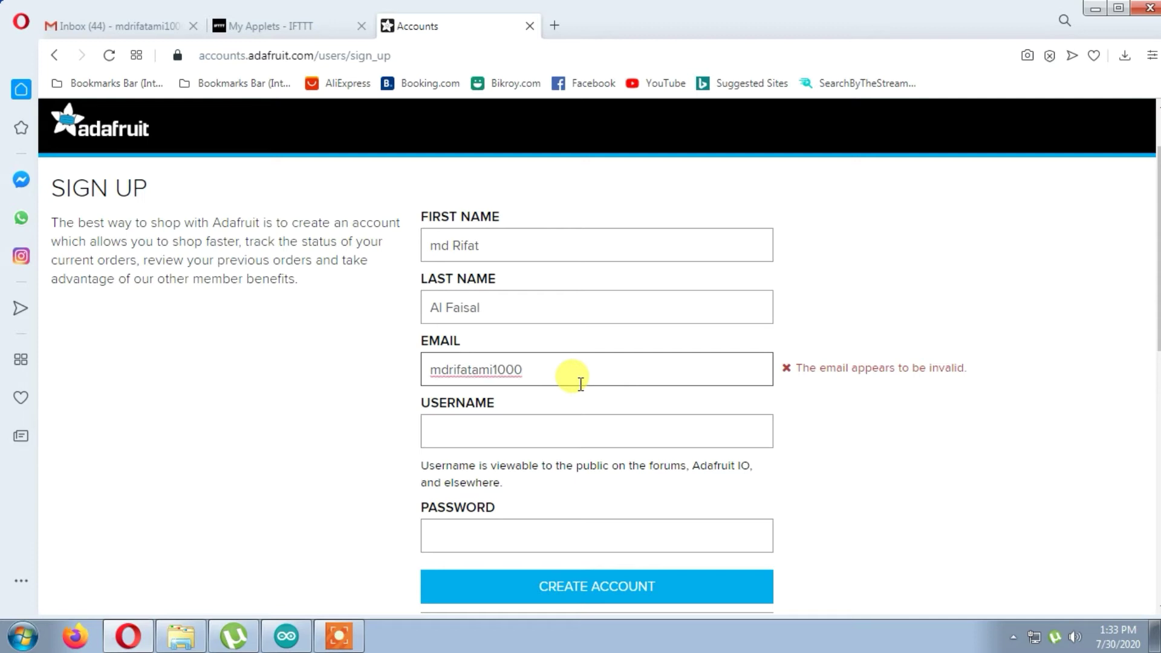
- Enter a username and password, then create the Adafruit account
click(541, 435)
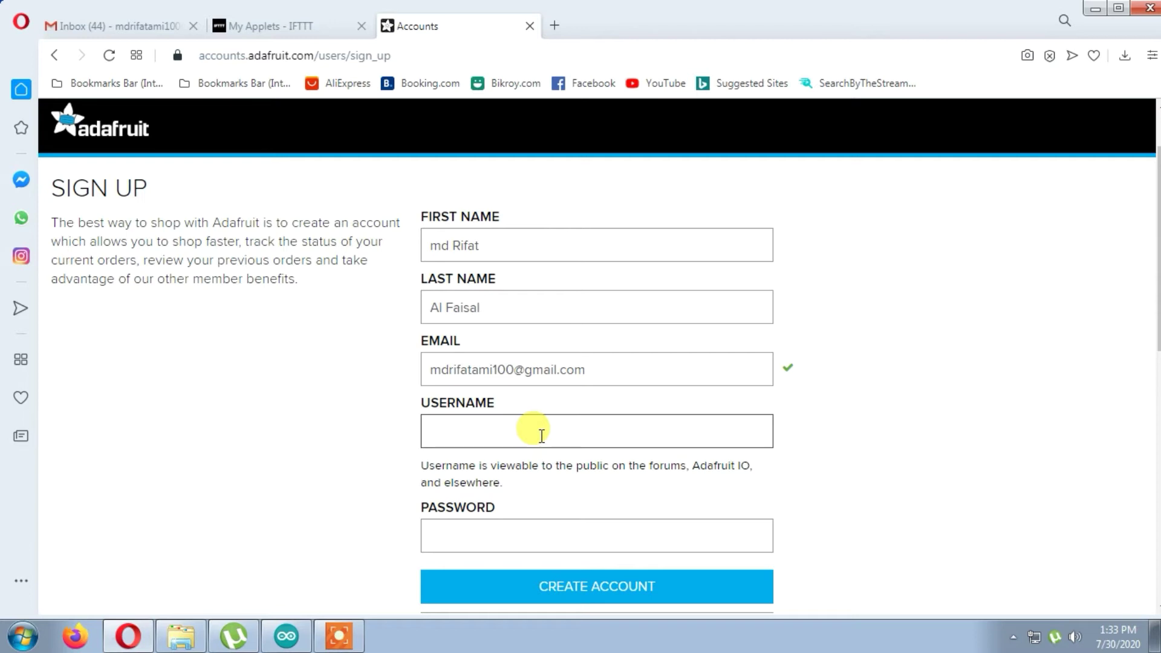
click(518, 543)
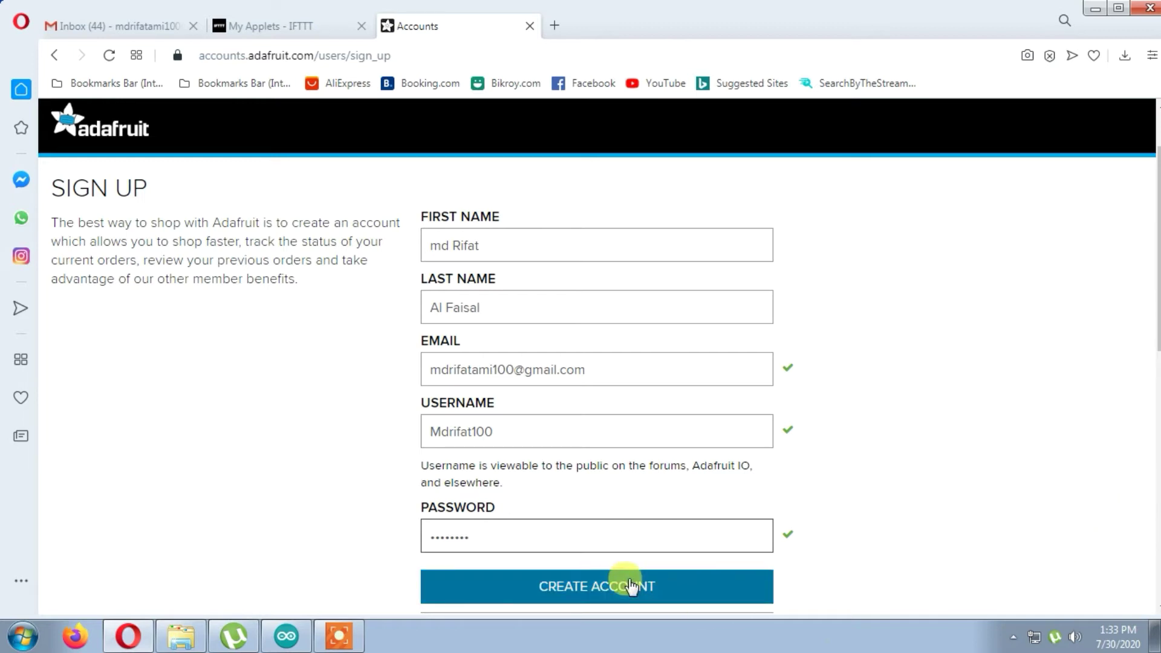
scroll(629, 584, down, 4)
scroll(629, 579, up, 3)
click(617, 500)
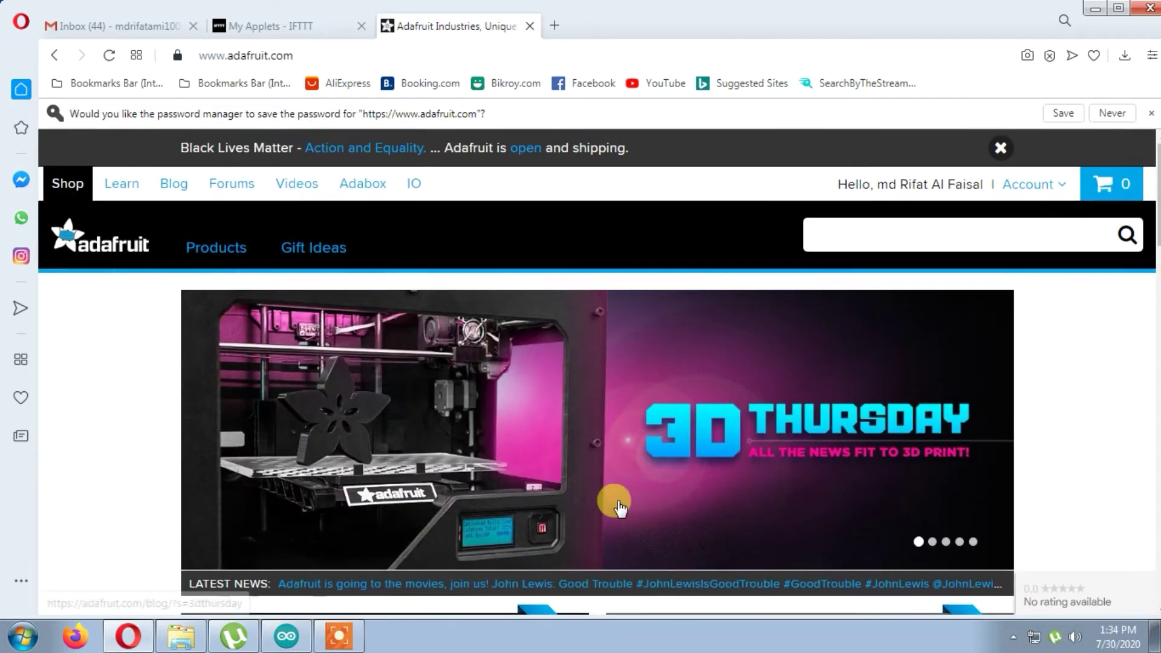
- Navigate the browser to io.adafruit.com
key(ctrl+l)
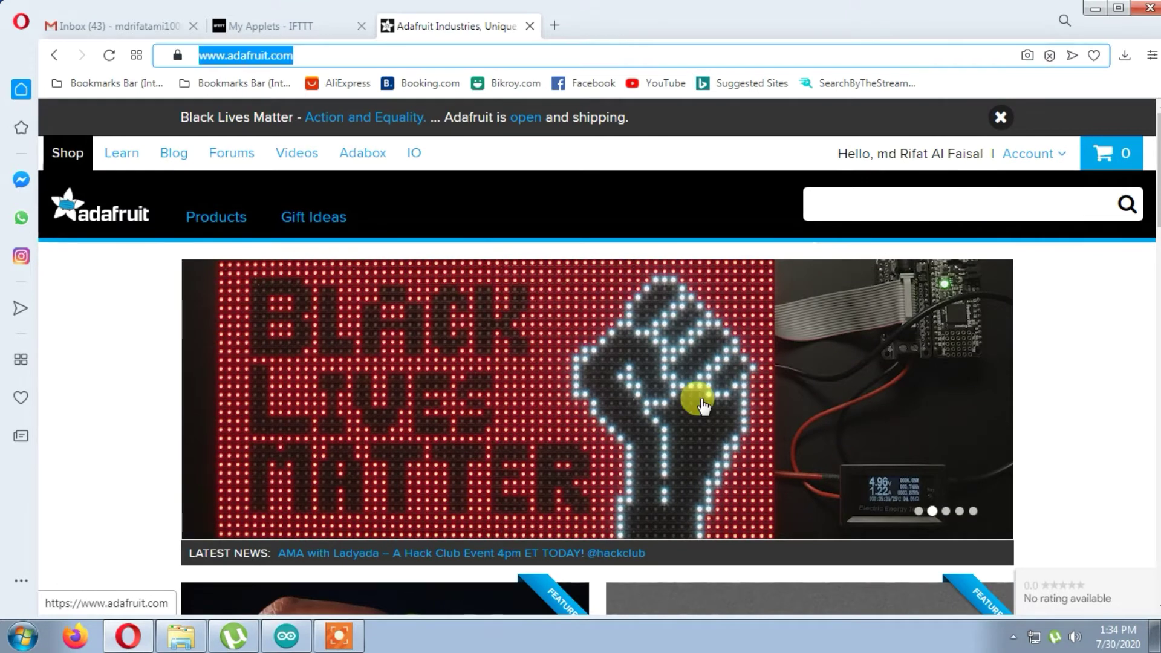
text(iop)
key(BackSpace)
text(.adaf)
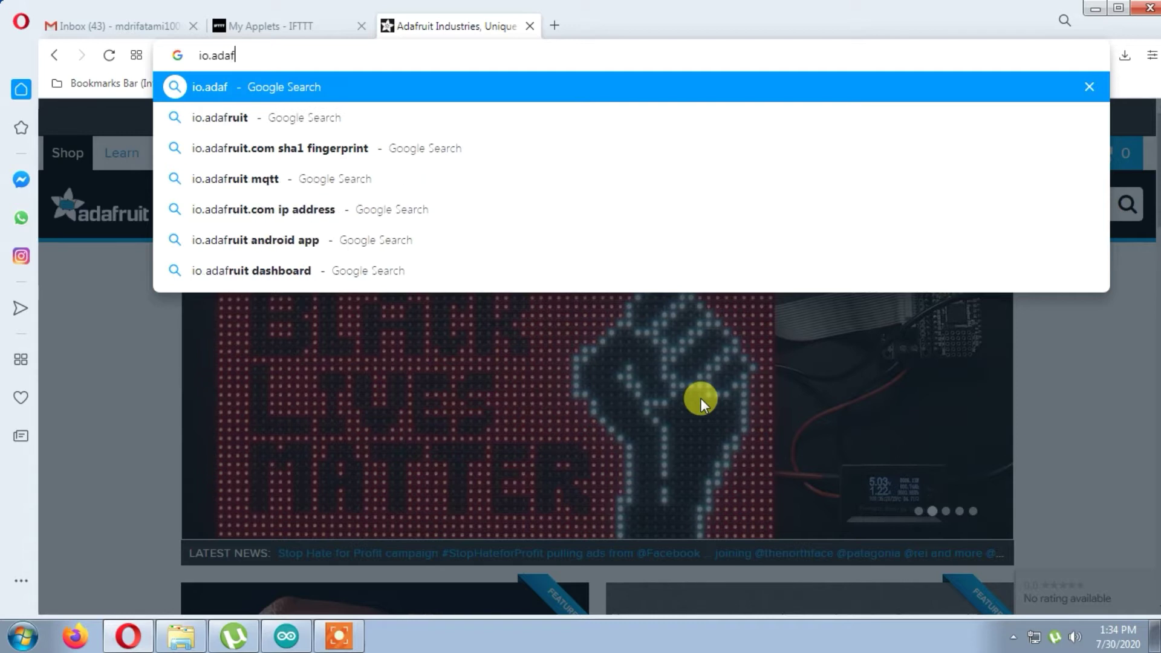
text(ruit)
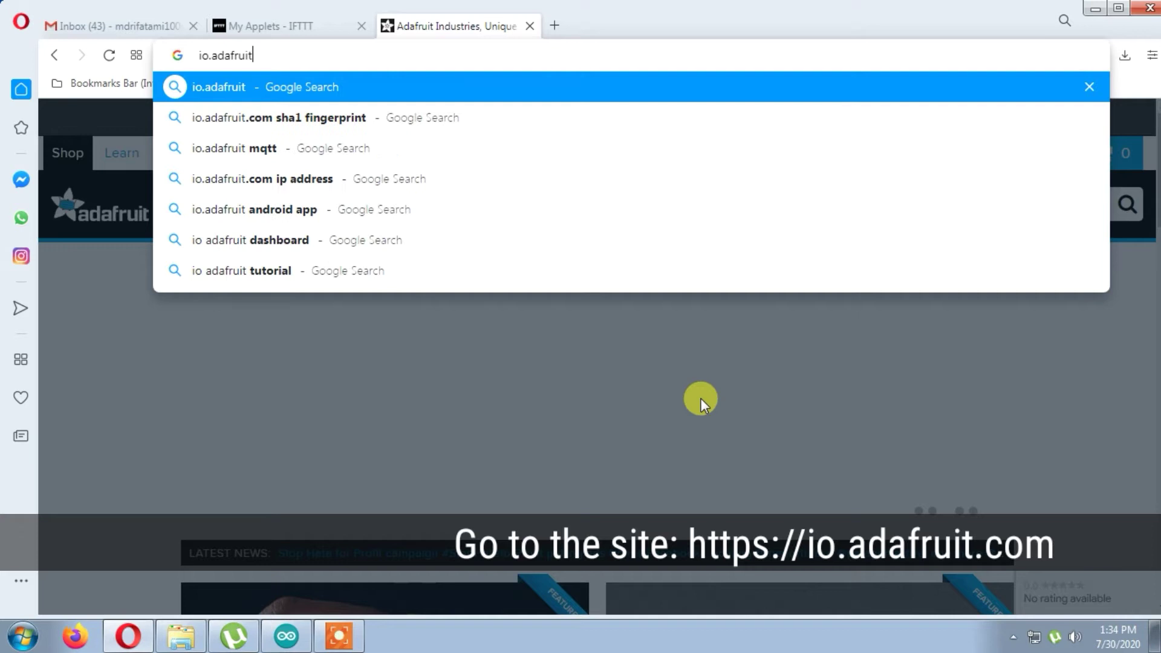
text(.com)
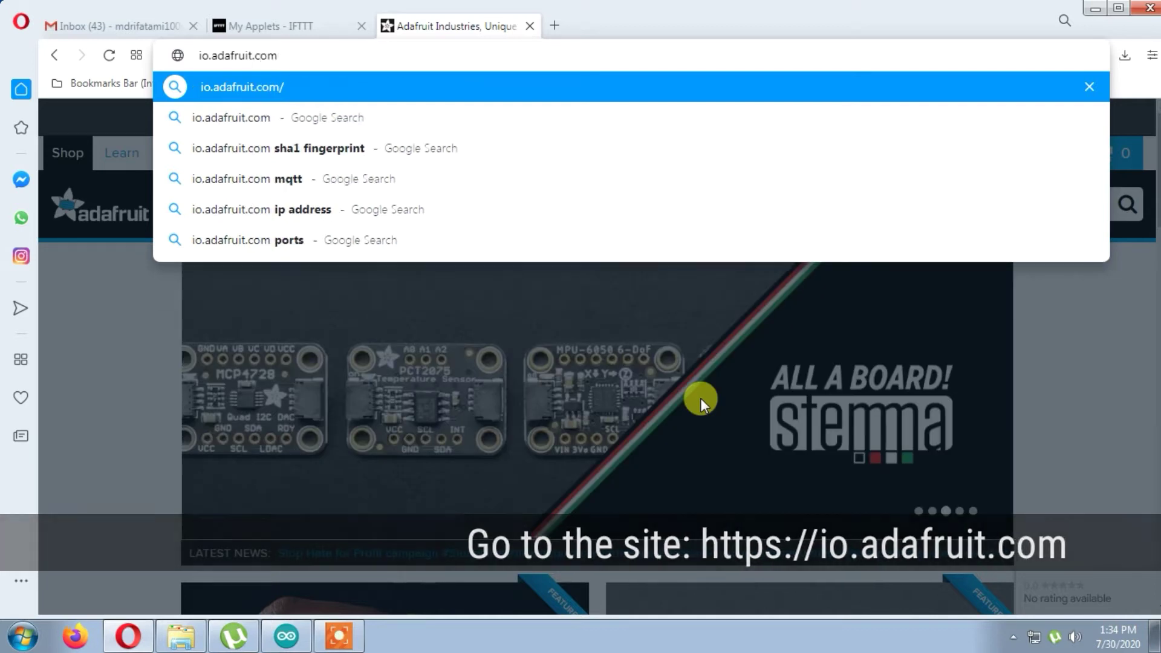
key(Return)
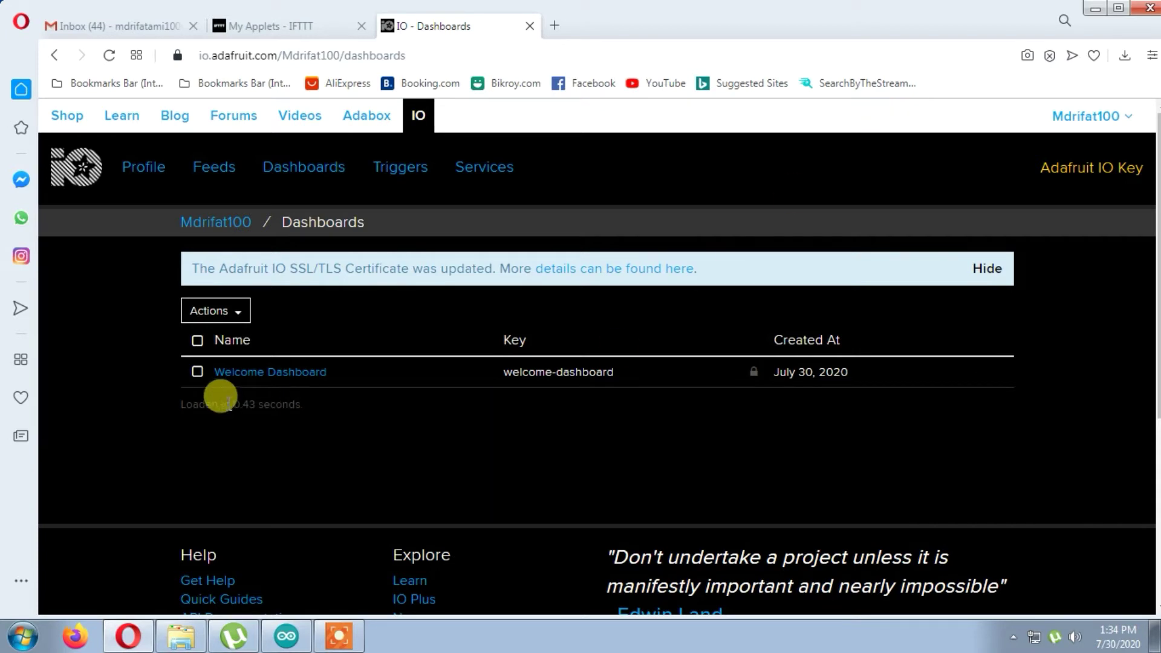
- Remove the Welcome Dashboard from the Adafruit IO dashboards list
click(197, 372)
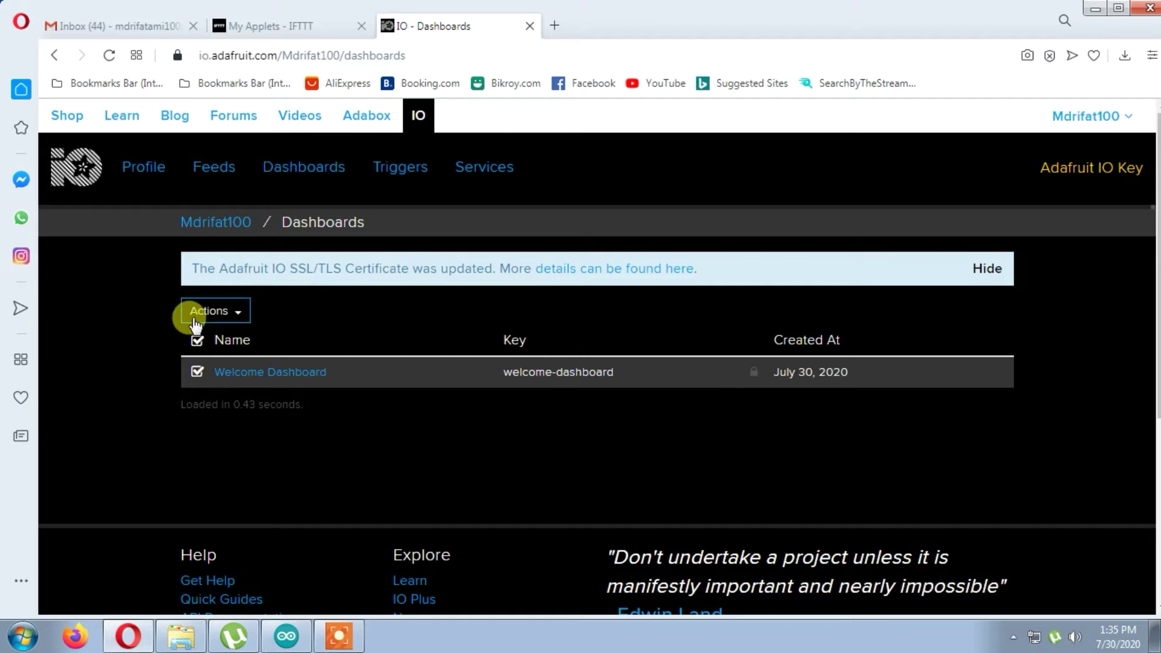
click(233, 312)
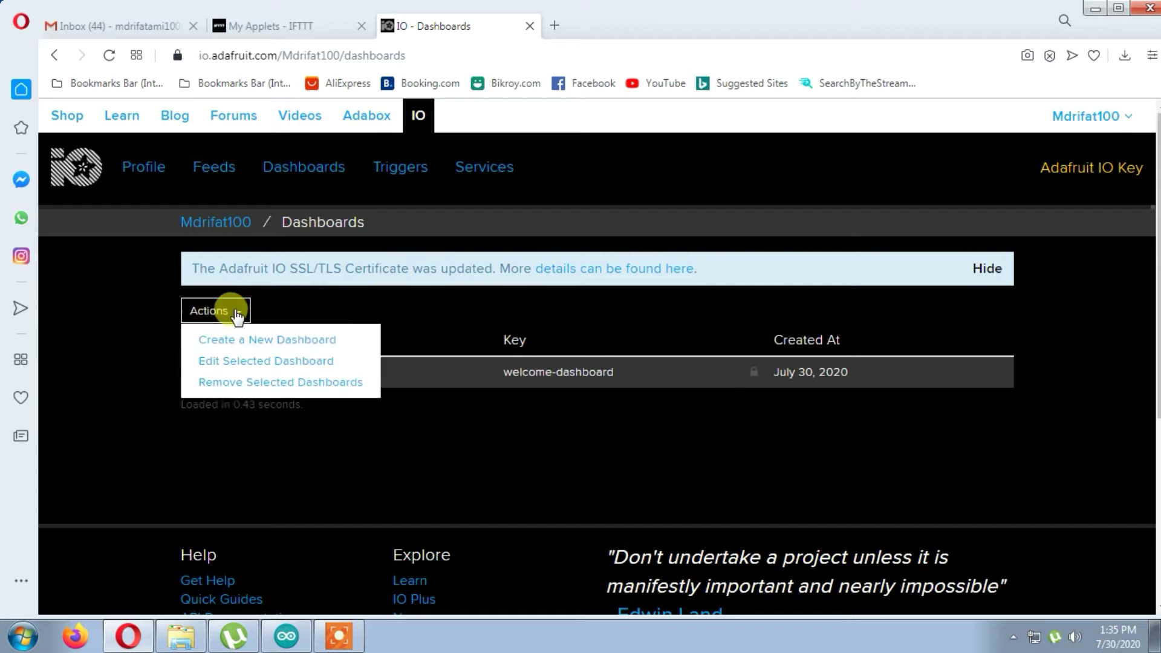
click(221, 383)
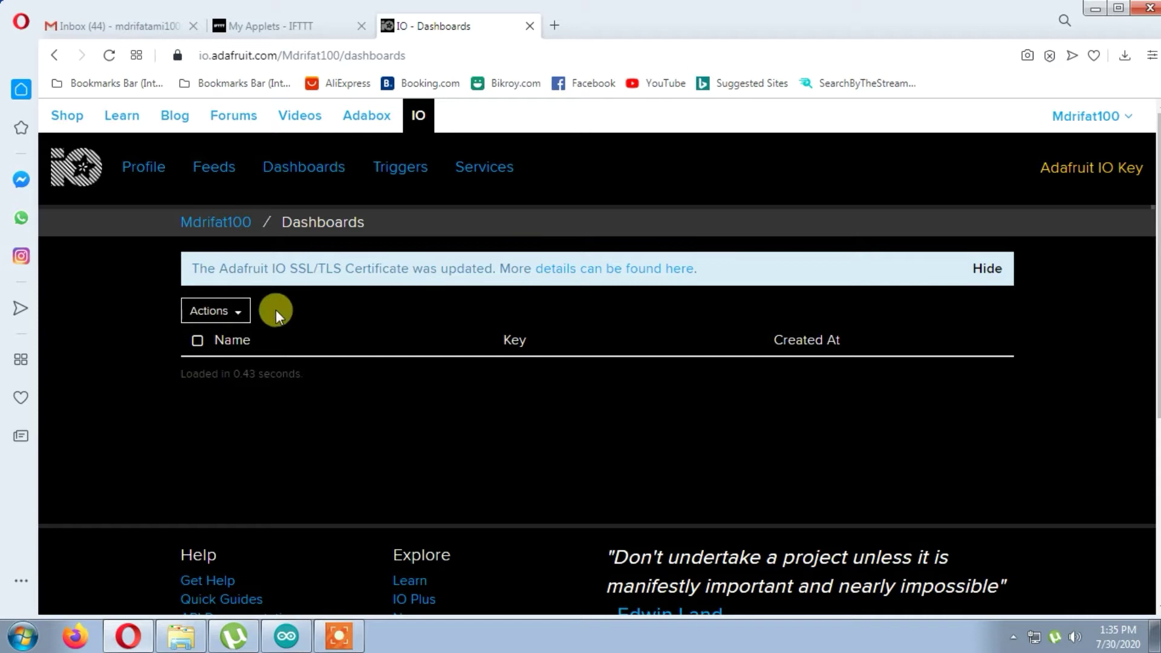
- Create and open a 'Google assistant IOT' dashboard described as an IOT Project for tutorial
click(219, 312)
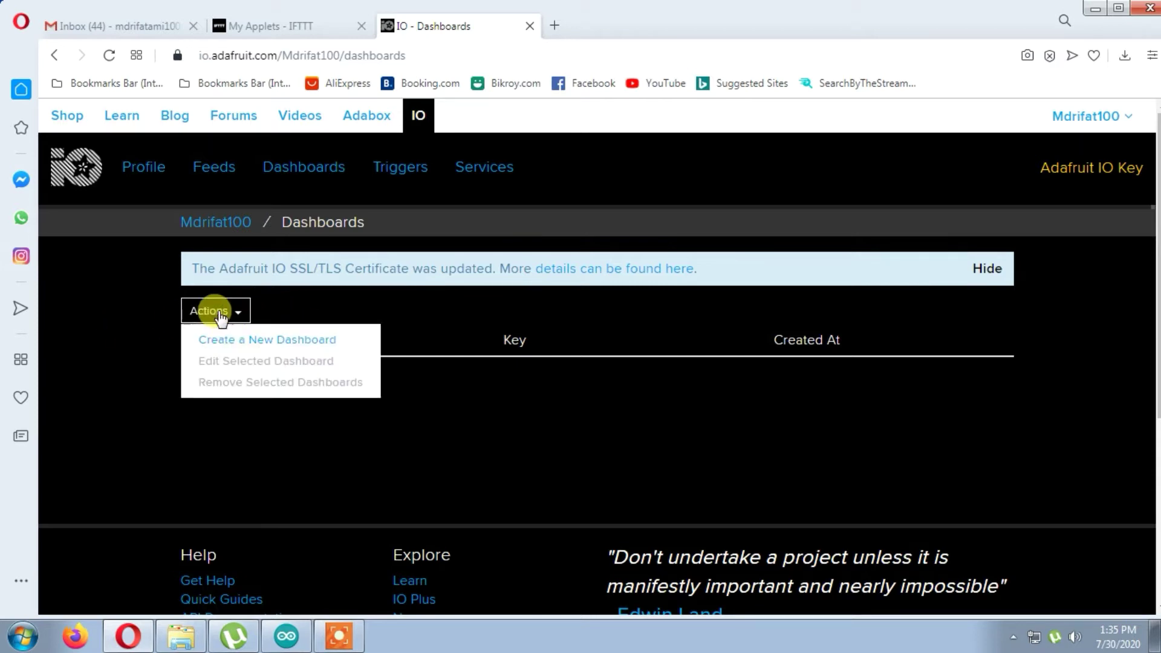
click(254, 342)
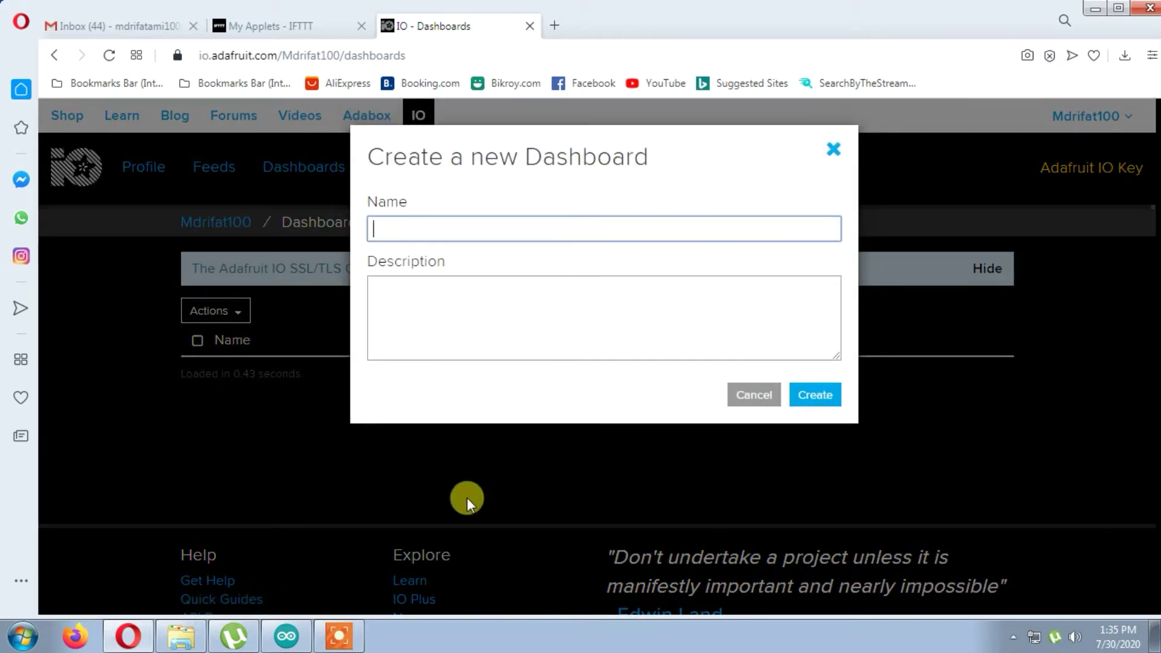
text(Google assistant)
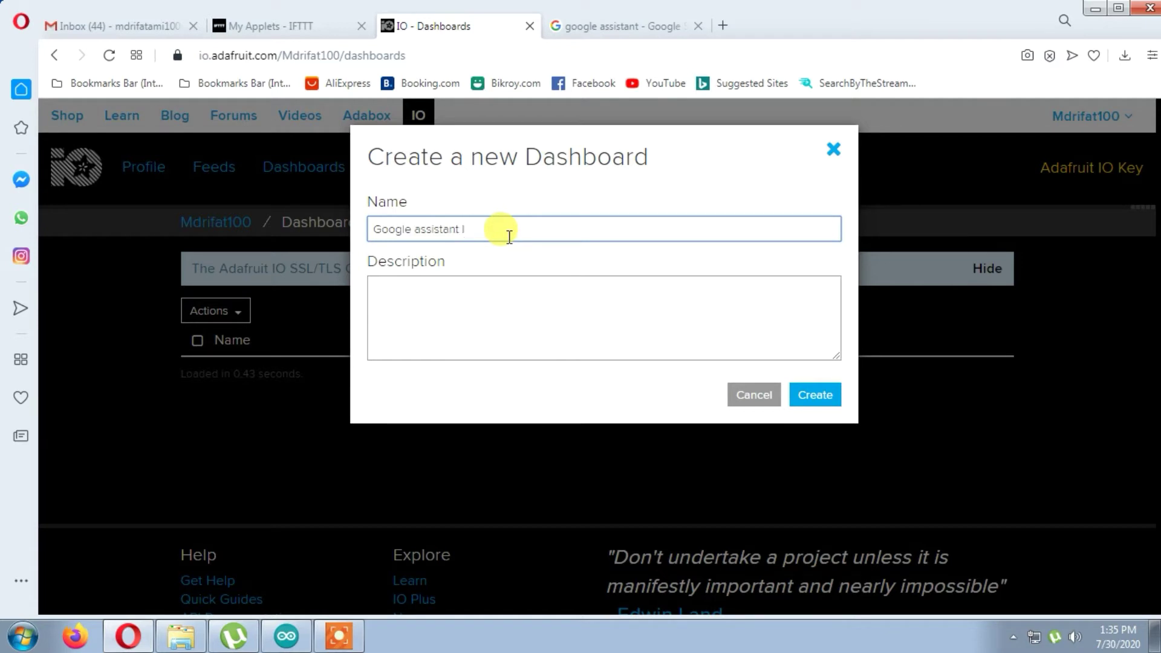
text(IOT)
click(480, 293)
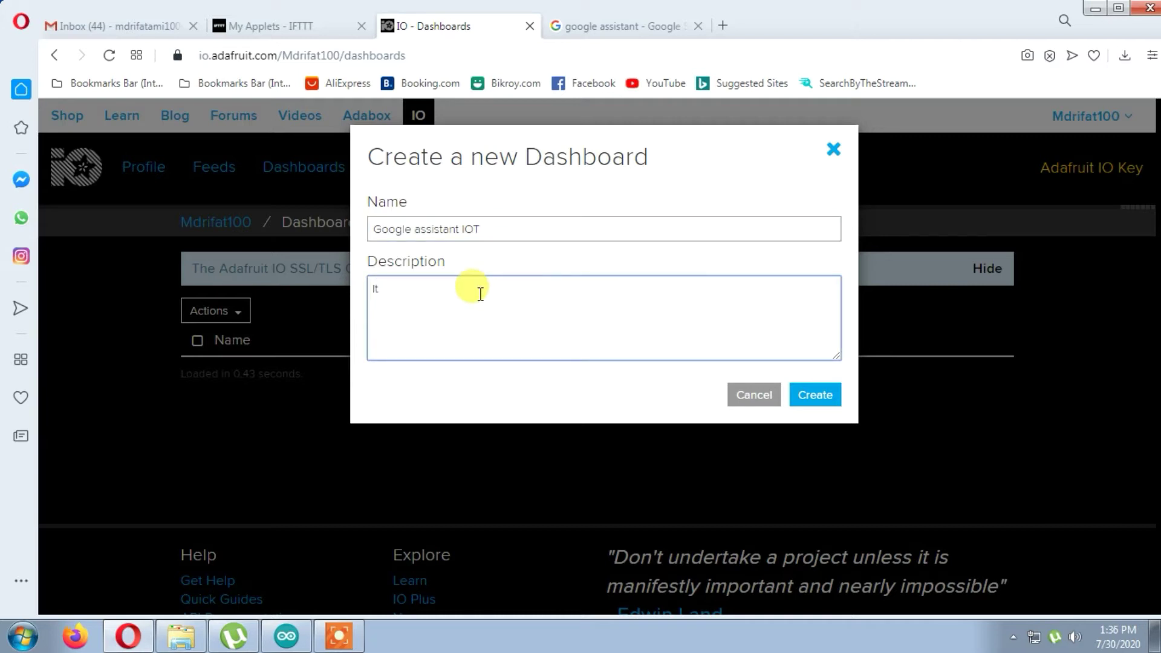
text(, )
text('s )
text(IOT )
text(Pro)
text(ject )
text(for )
text(tutorial...)
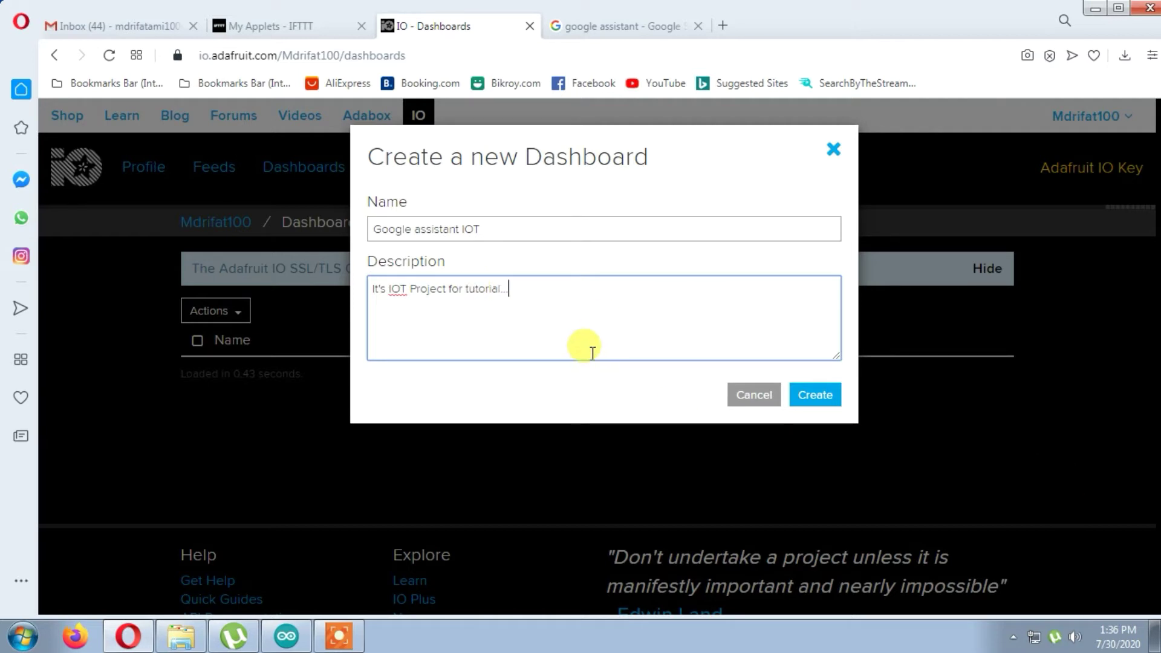
click(817, 398)
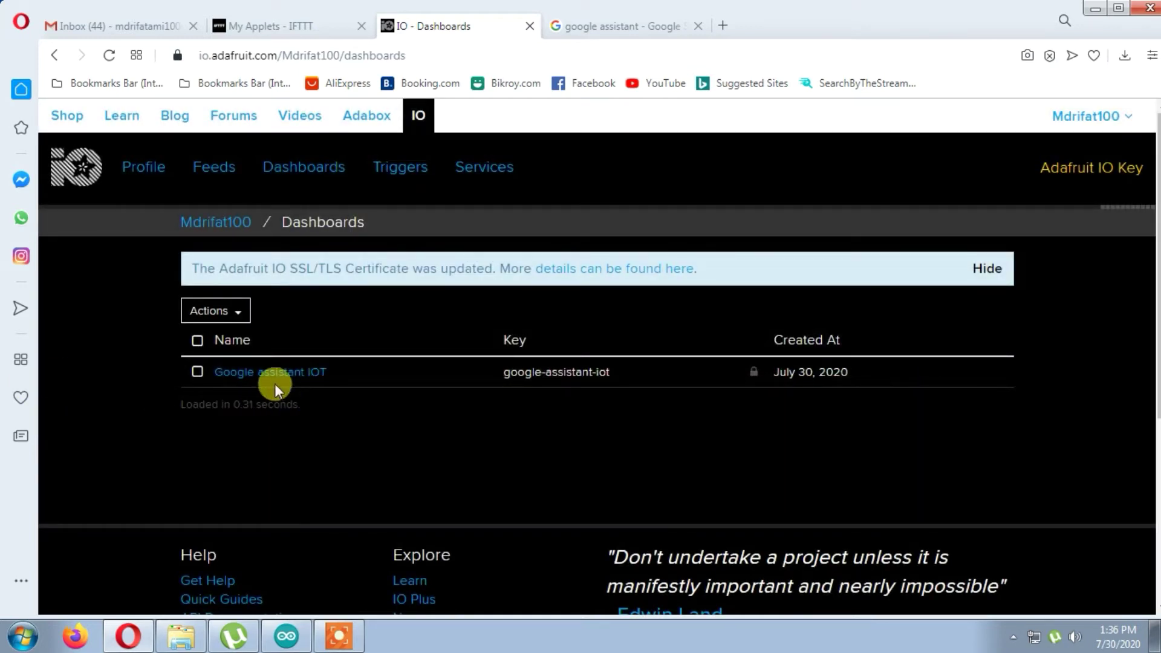
click(277, 380)
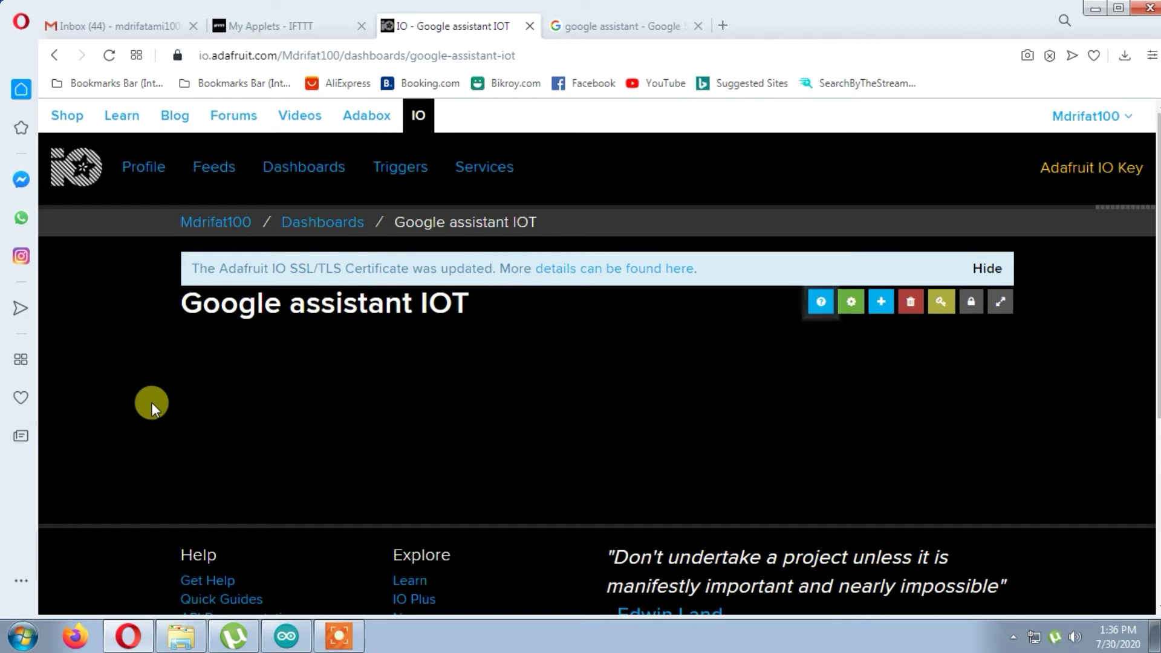
- Add a toggle block using a newly created Relay1 feed and reach its block settings
click(884, 301)
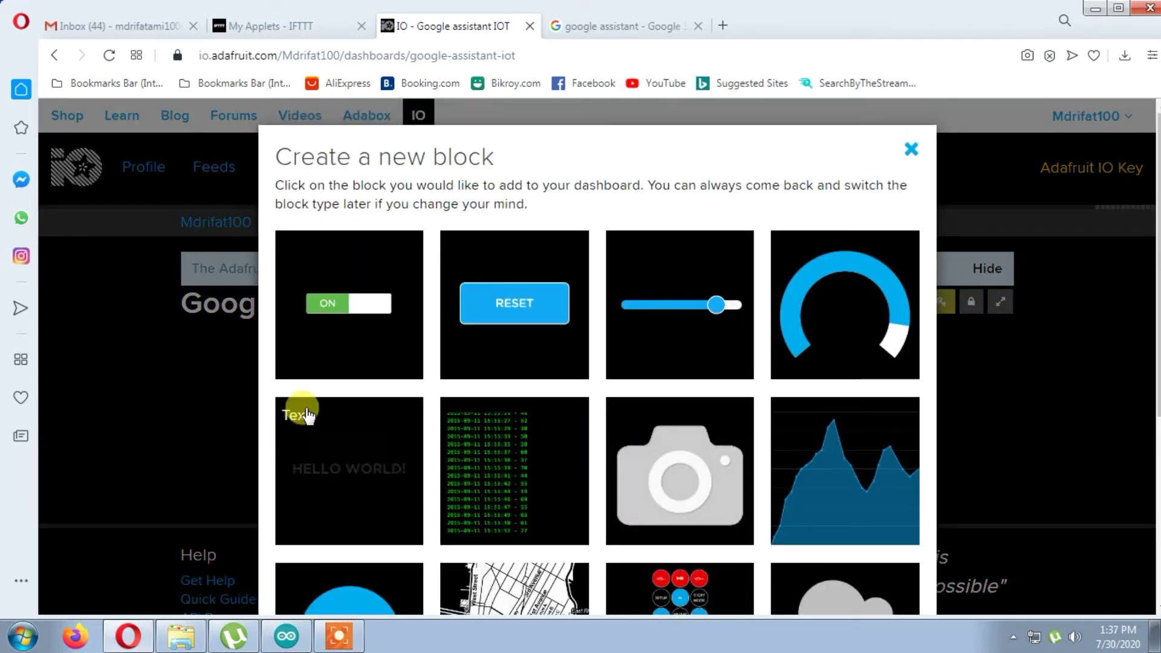
click(334, 299)
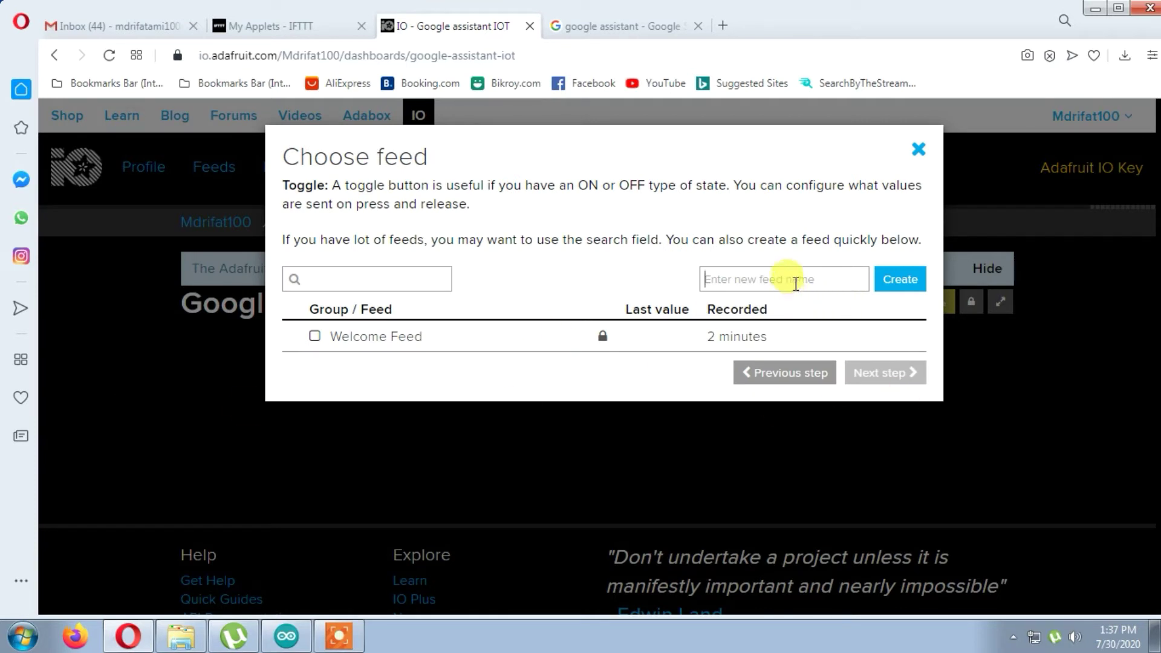
text(Ra)
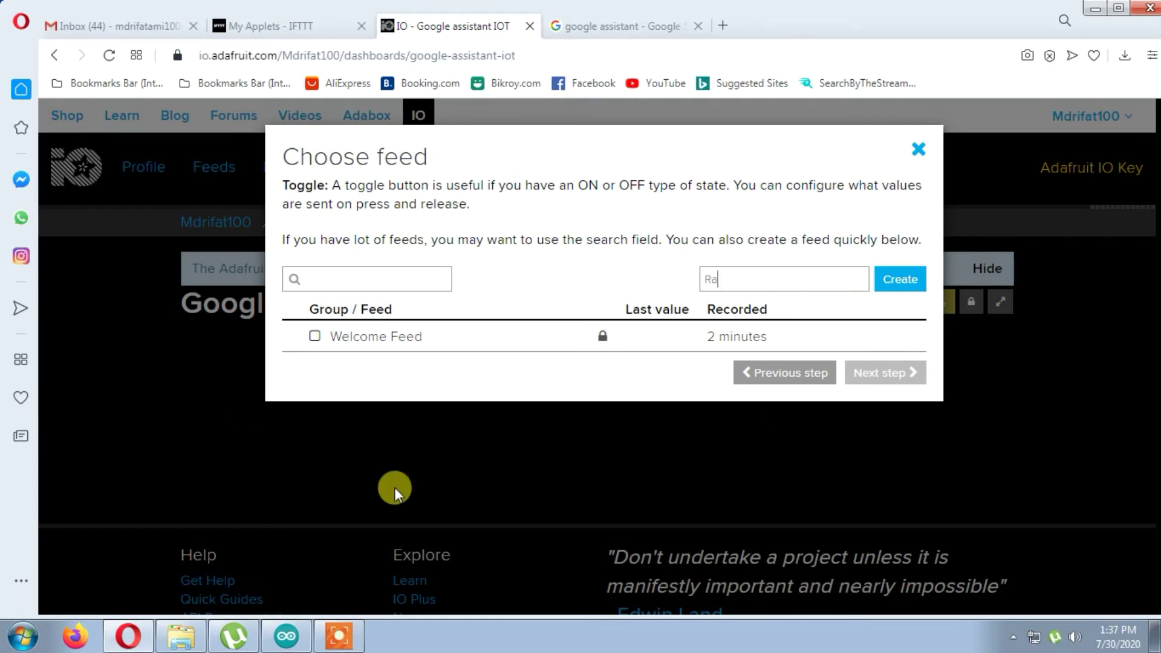
text(elay1)
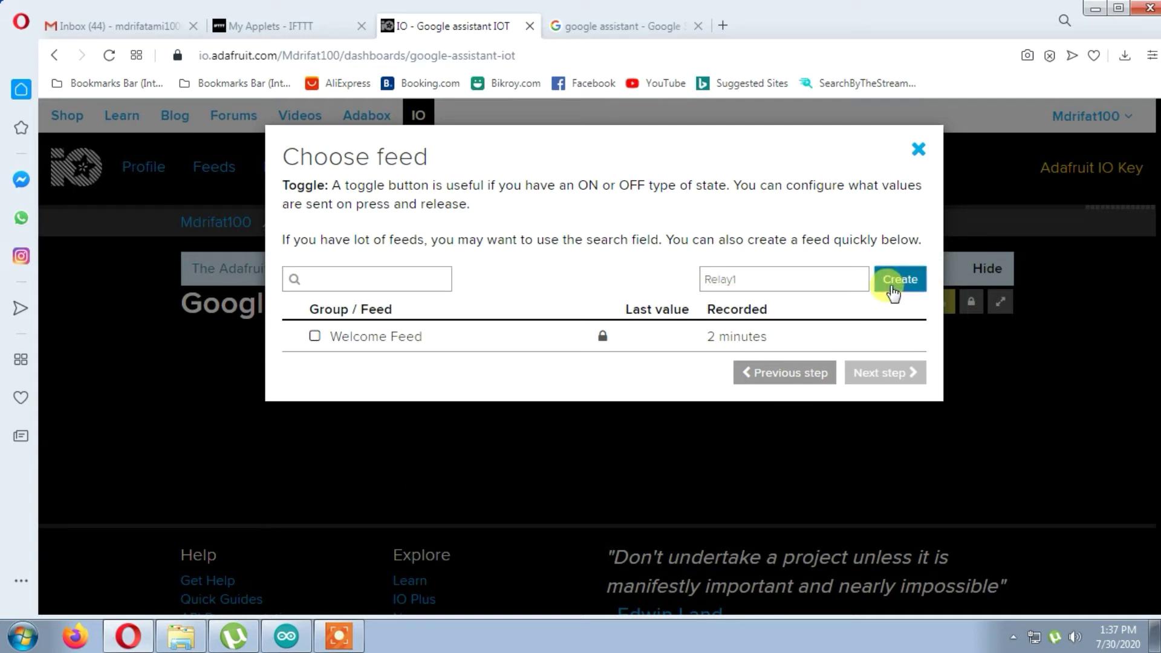
click(887, 297)
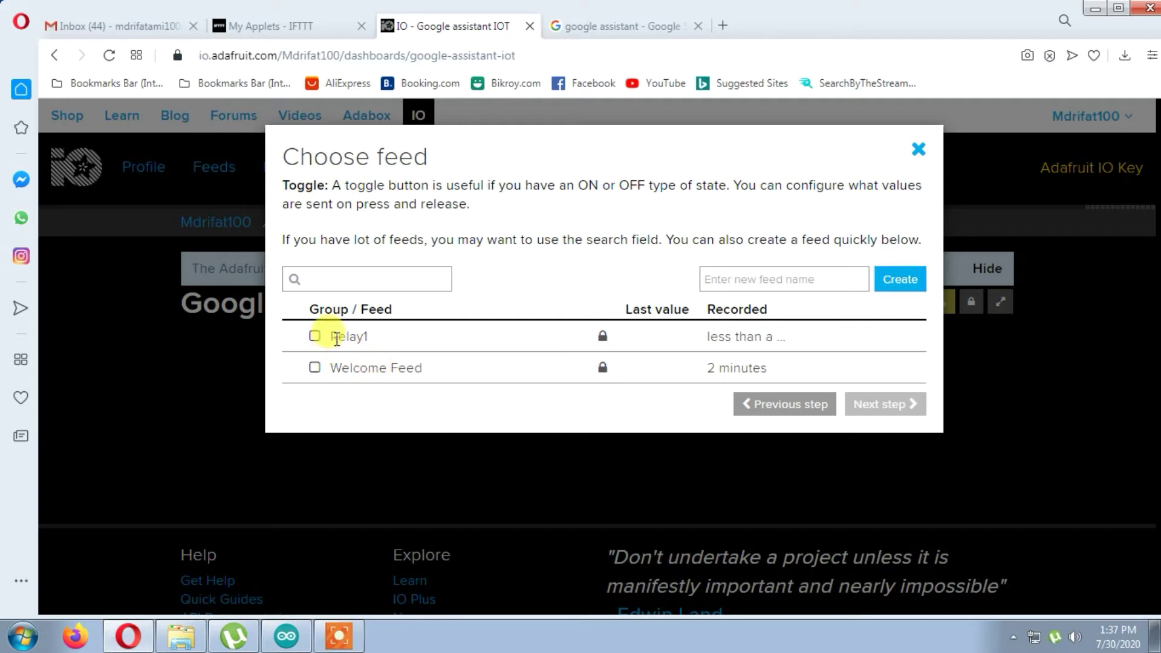
click(315, 336)
click(894, 404)
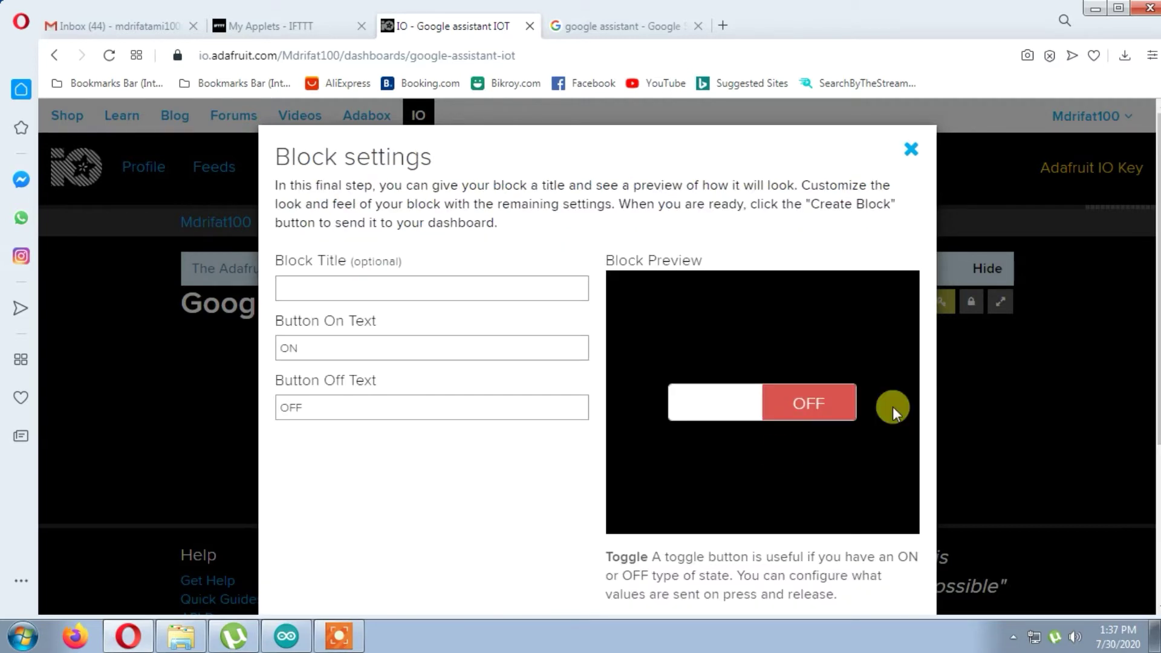
click(335, 292)
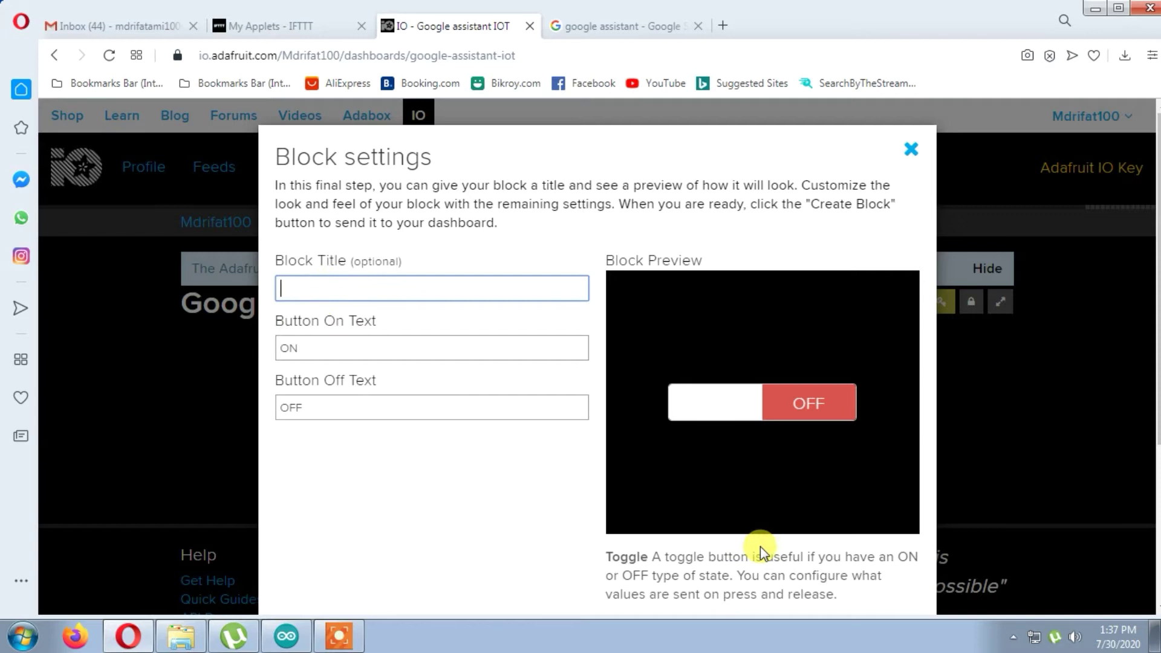
- Title the toggle 'Bad Light' with on text 0 and off text 1, and create it
text(Light)
click(280, 289)
text(Ba)
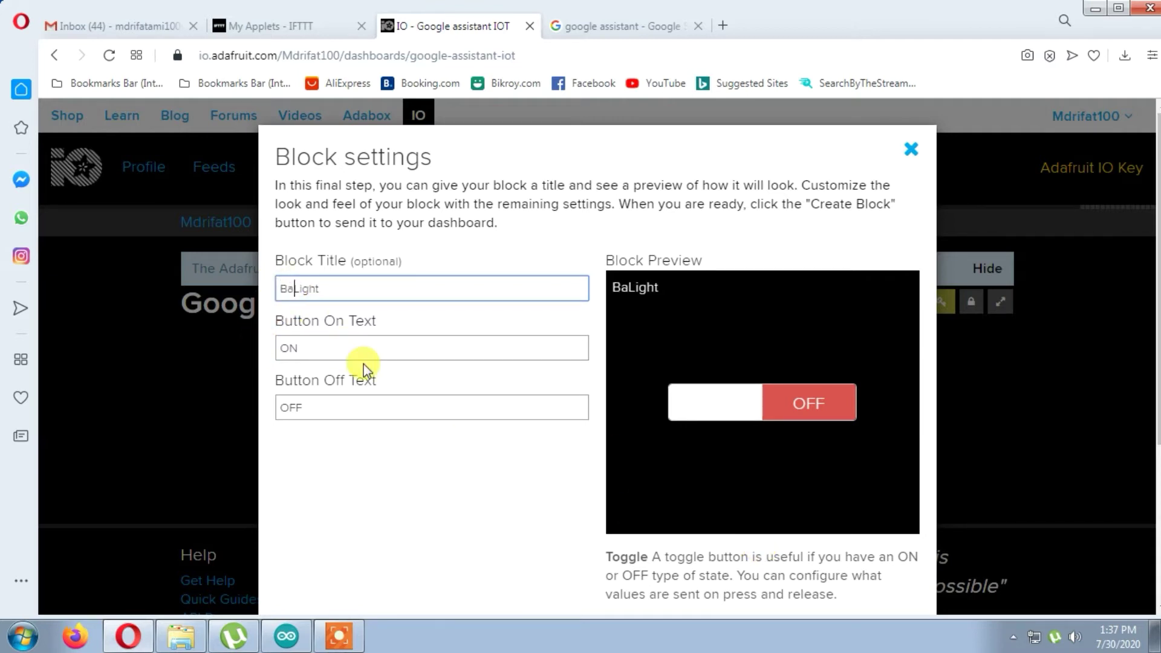
text(d)
click(311, 346)
drag(311, 346, 188, 345)
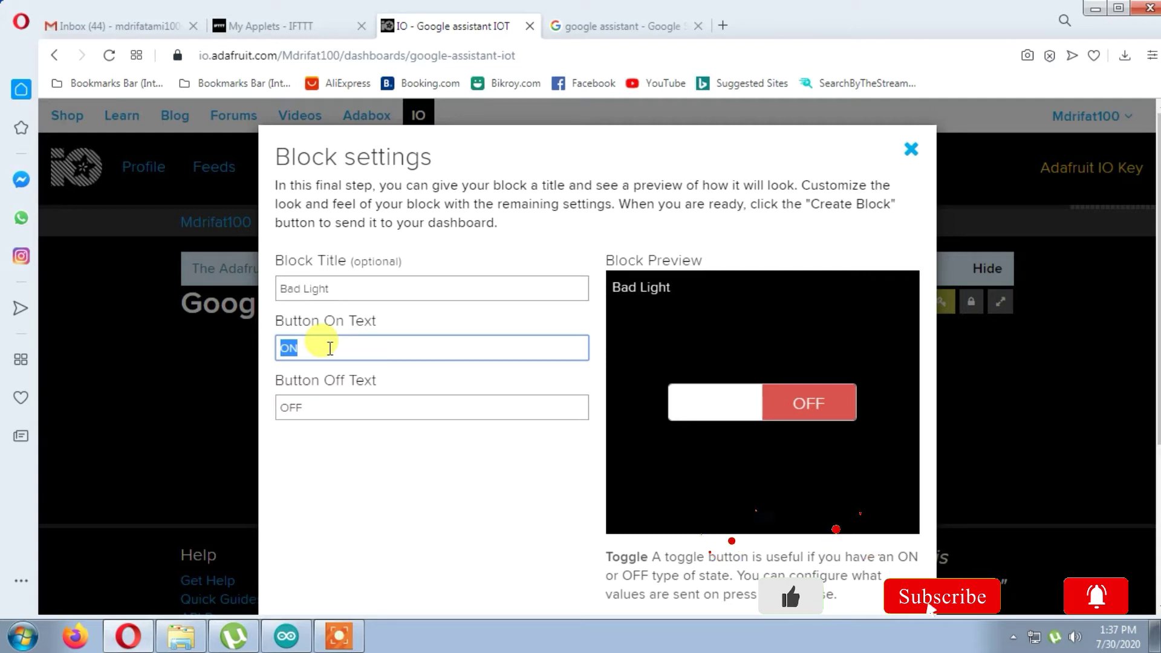
text(o)
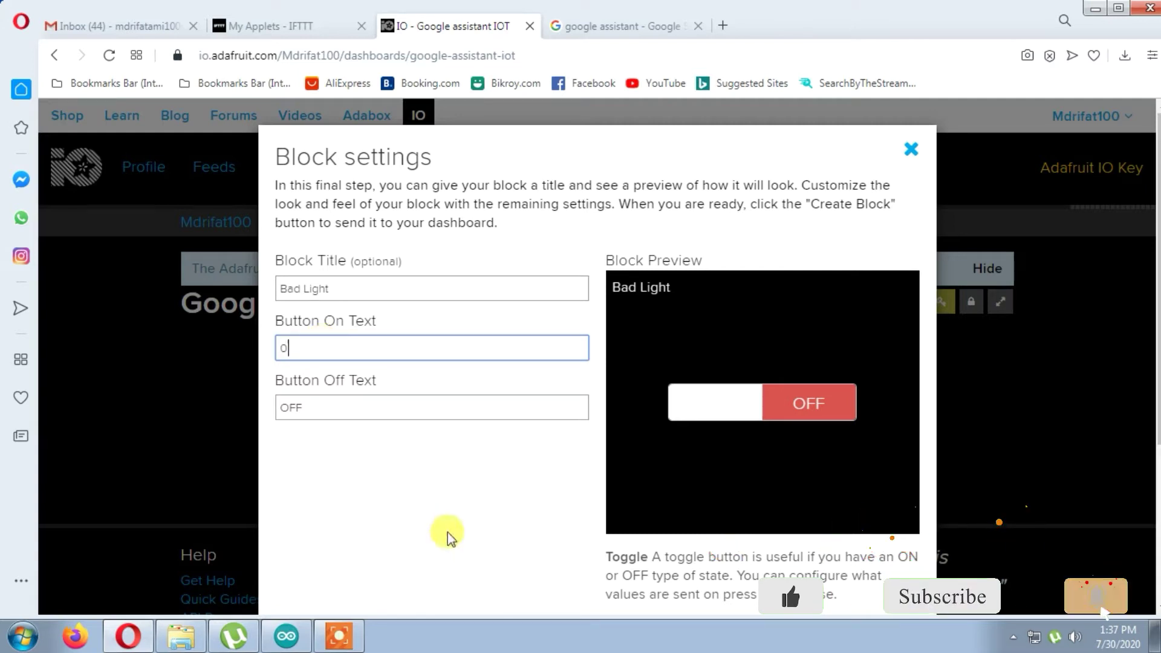
click(332, 404)
drag(332, 404, 208, 404)
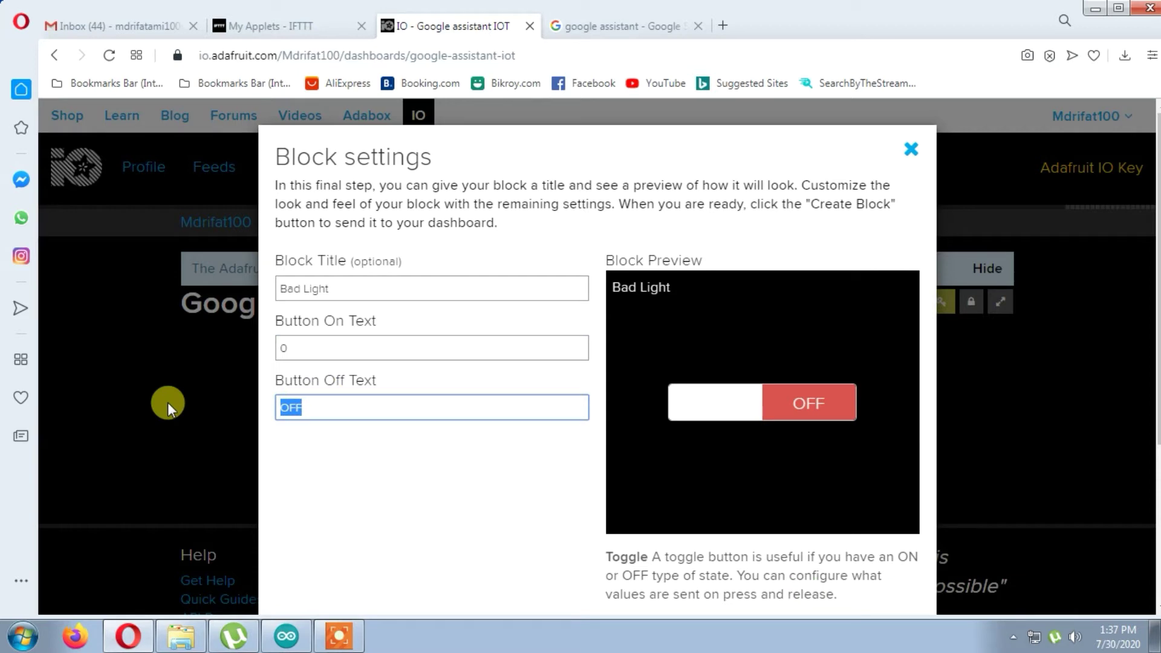
text(1)
scroll(659, 458, down, 4)
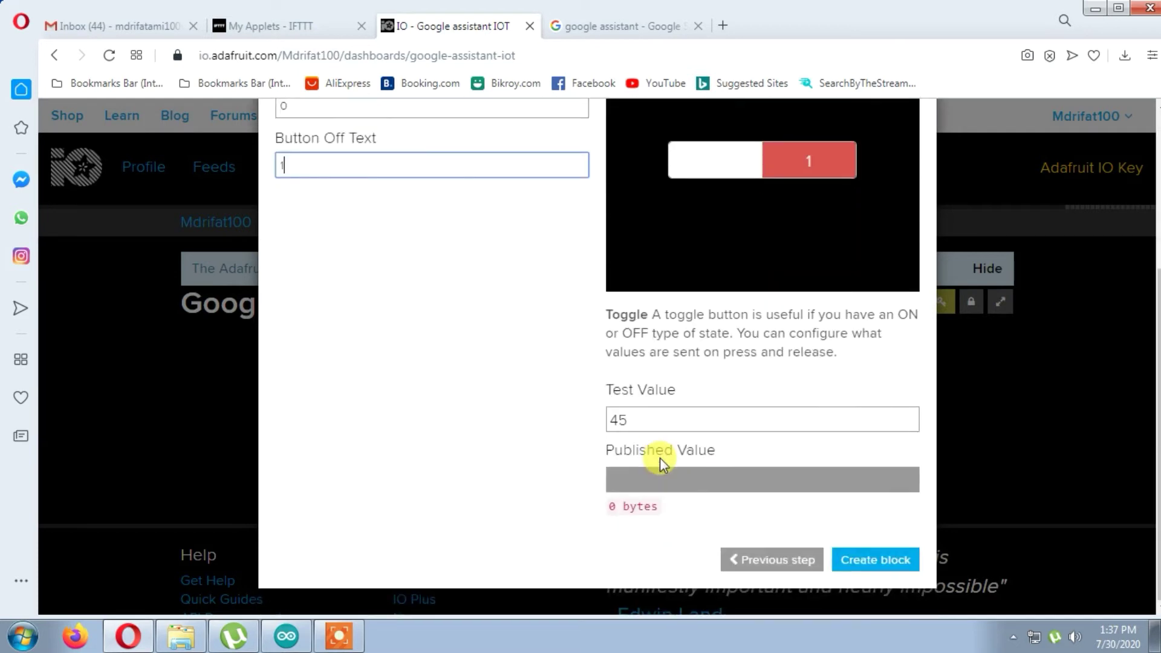
click(907, 563)
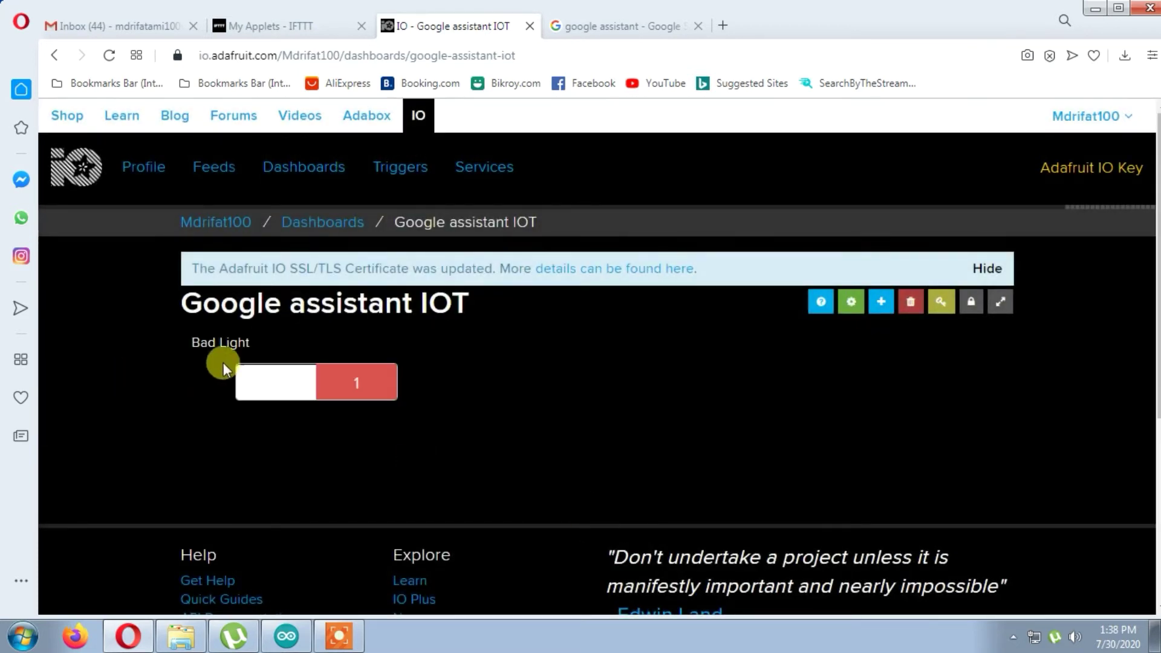
- Start a second toggle block linked to a newly created Relay2 feed
click(878, 308)
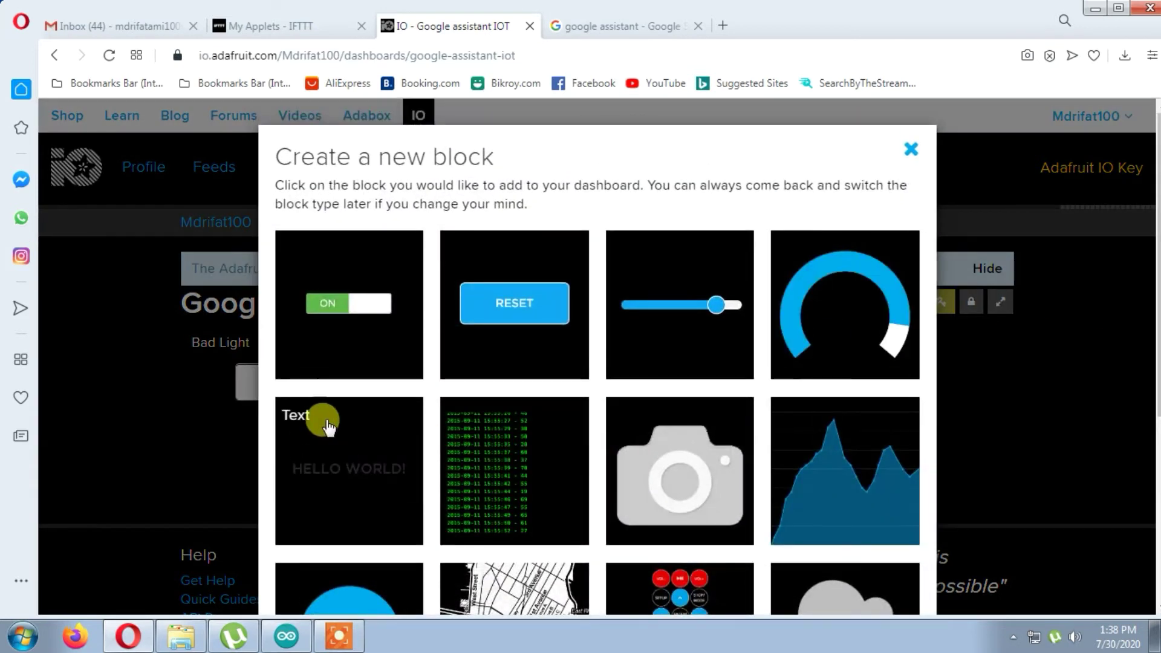
click(311, 310)
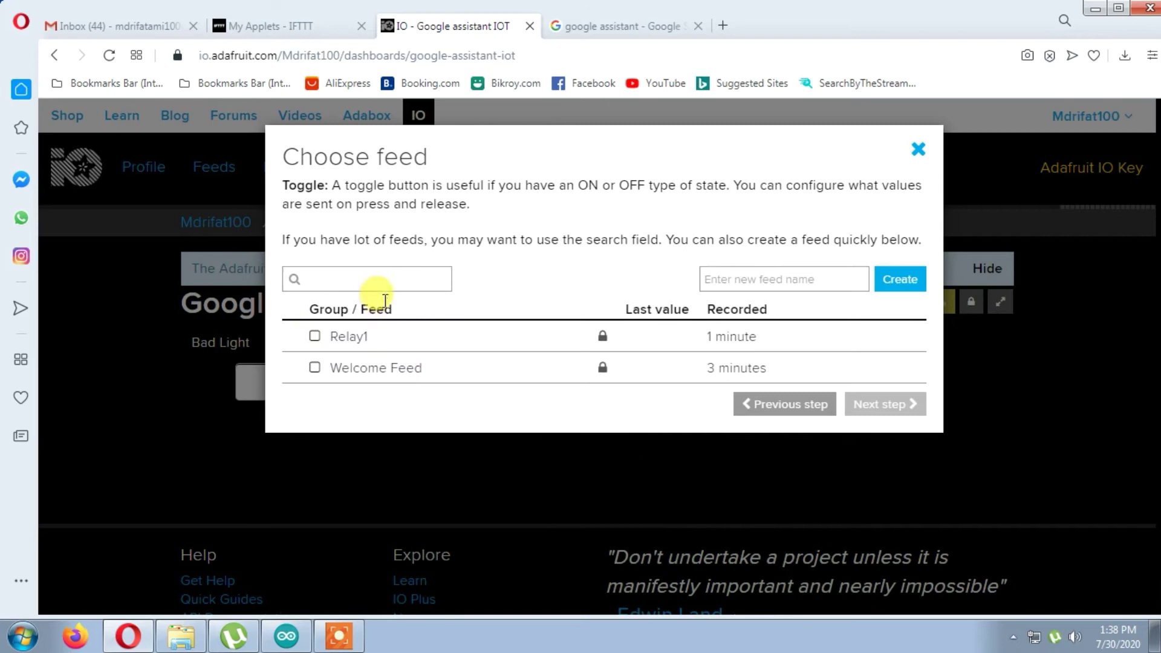
click(778, 282)
text(R)
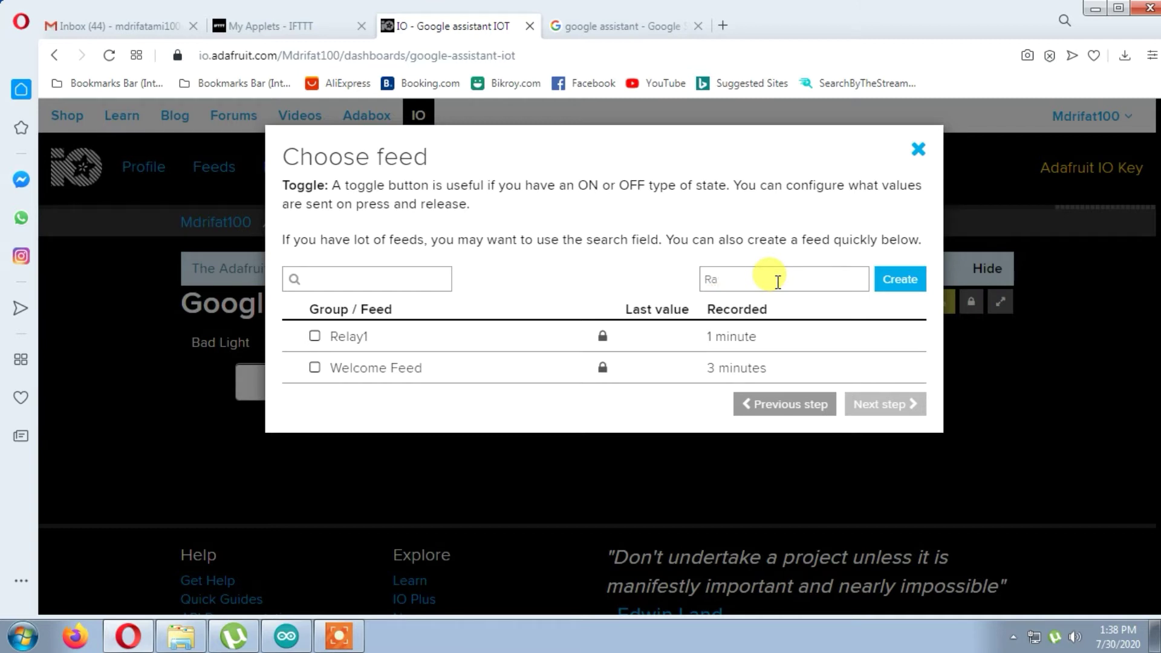
text(elay2)
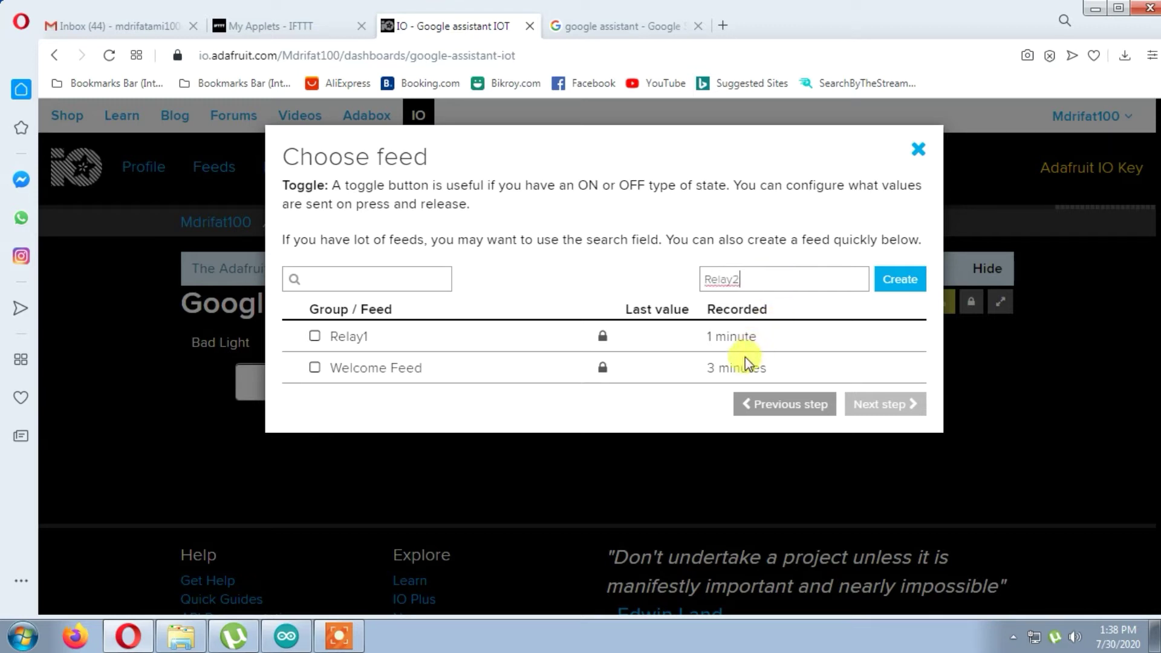
click(897, 282)
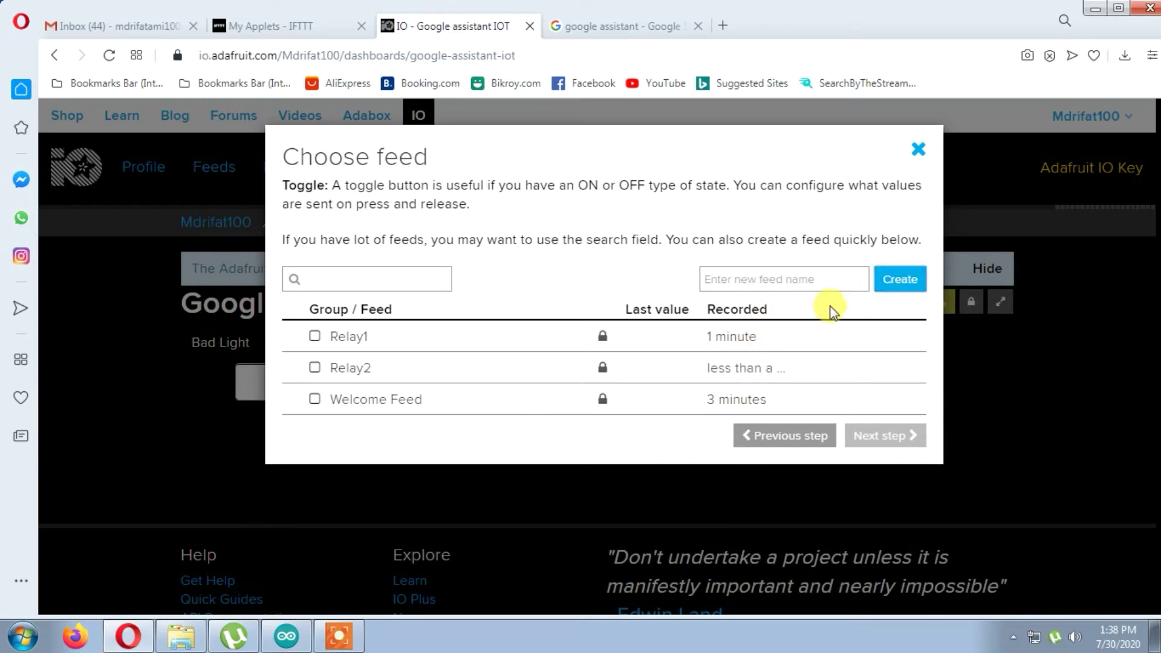
click(314, 336)
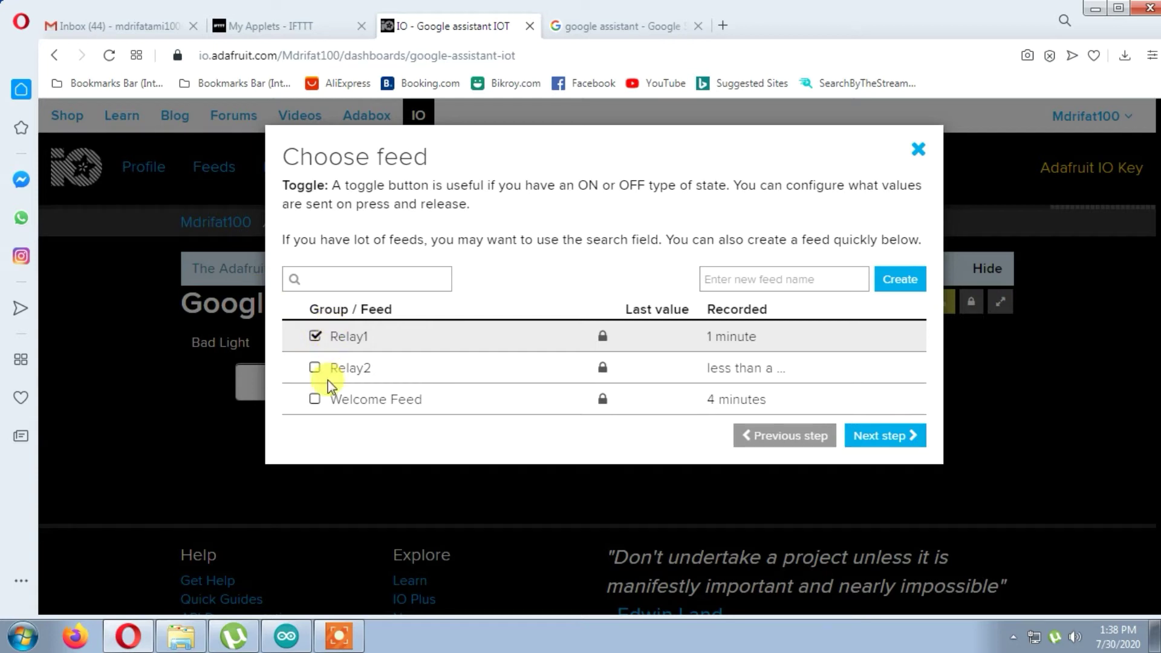
click(315, 367)
click(886, 434)
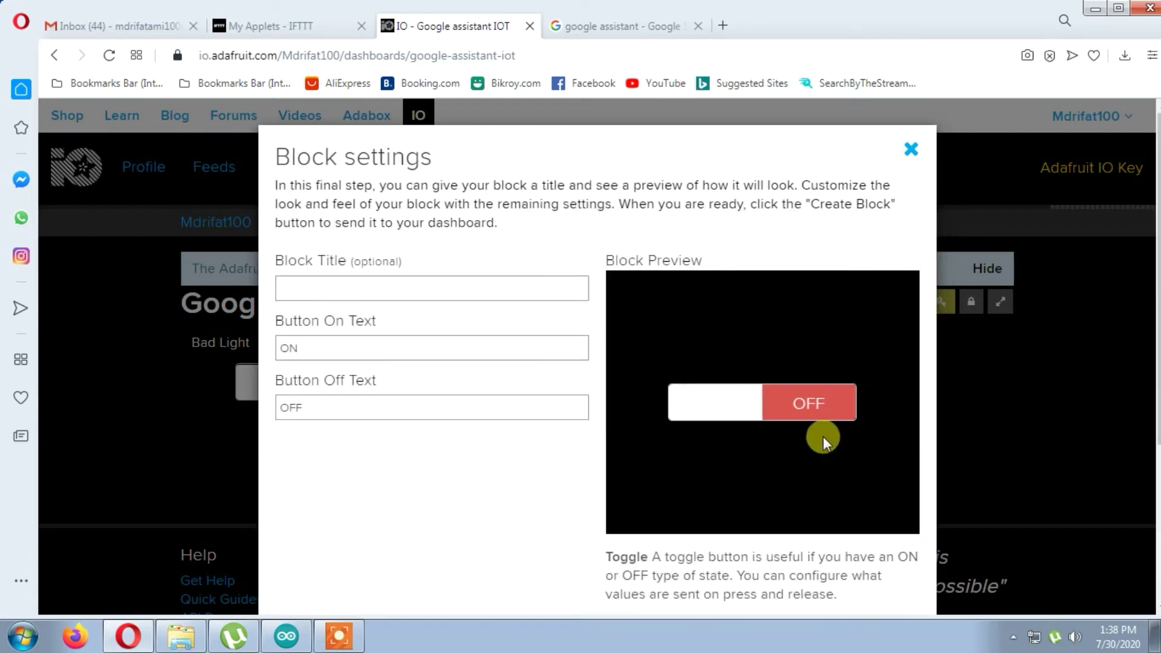
- Title the toggle 'Fan' with on text 0 and off text 1, and create it
click(331, 288)
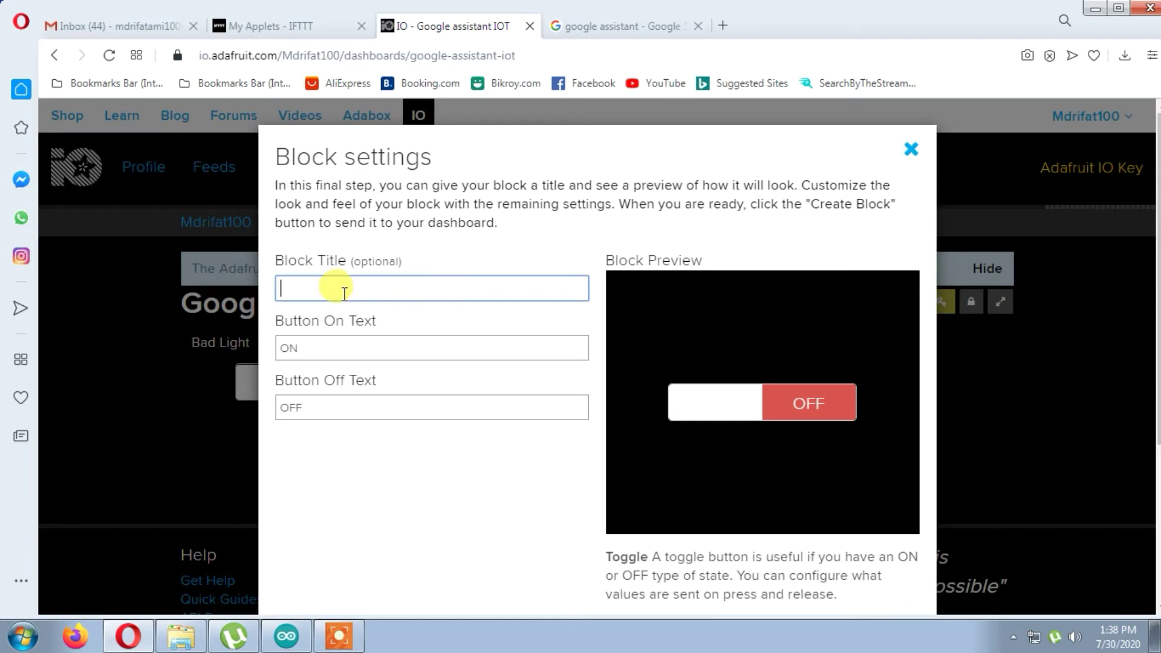
text(Fan)
key(Tab)
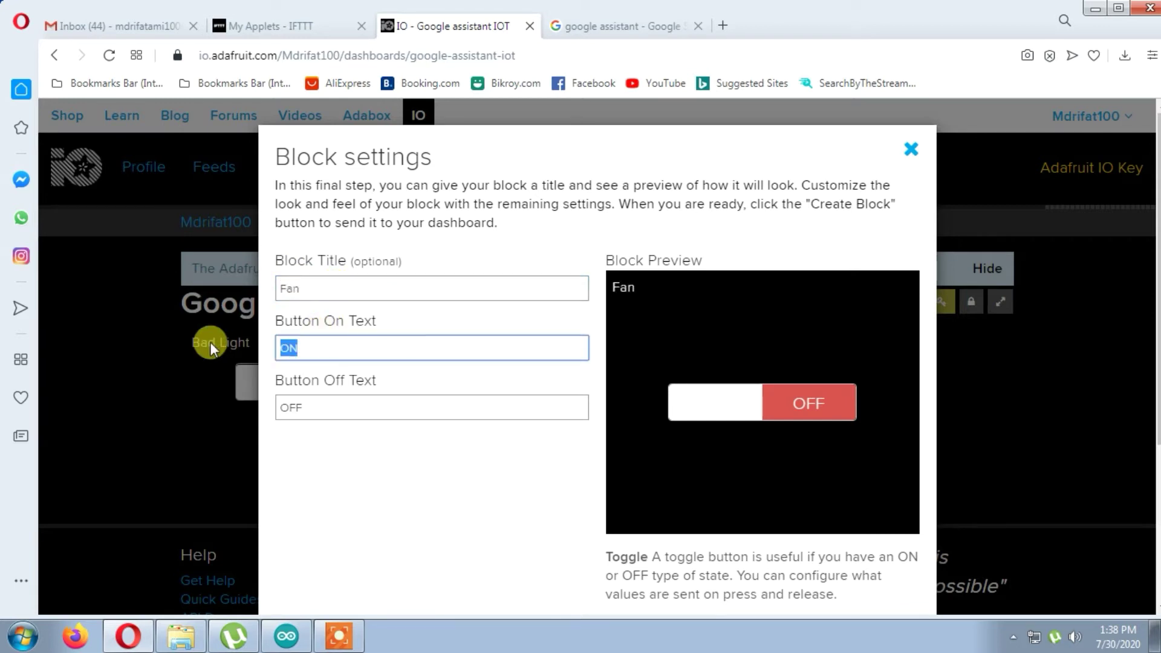
text(0)
key(Tab)
text(1)
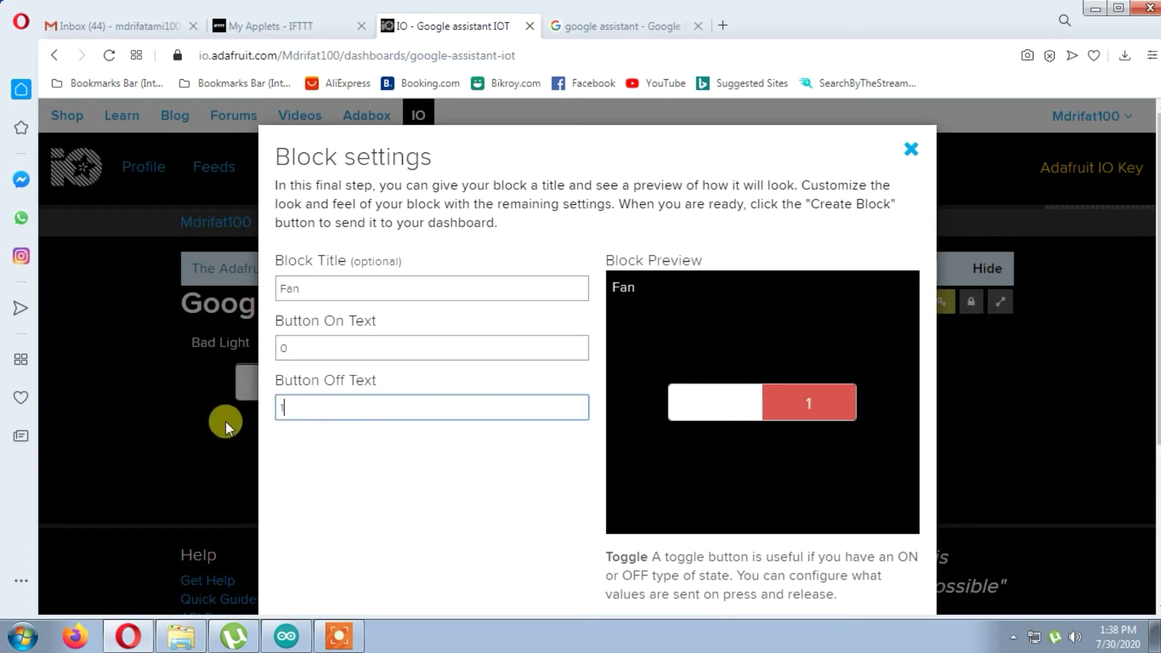
scroll(635, 345, down, 4)
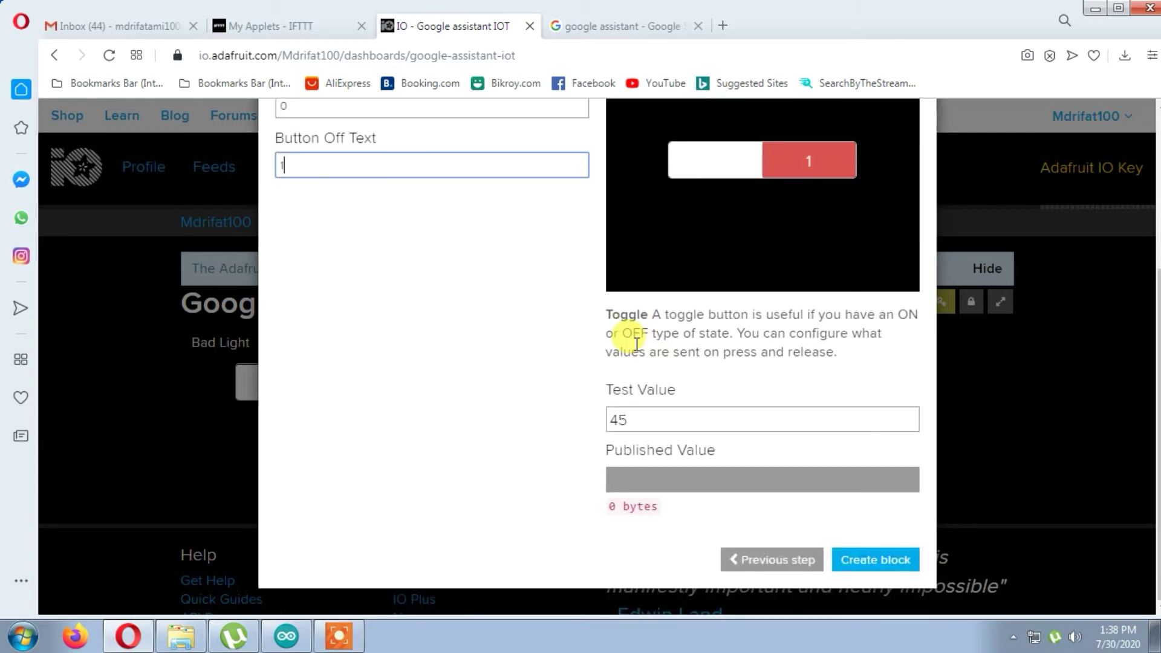
scroll(627, 332, up, 4)
scroll(627, 332, down, 4)
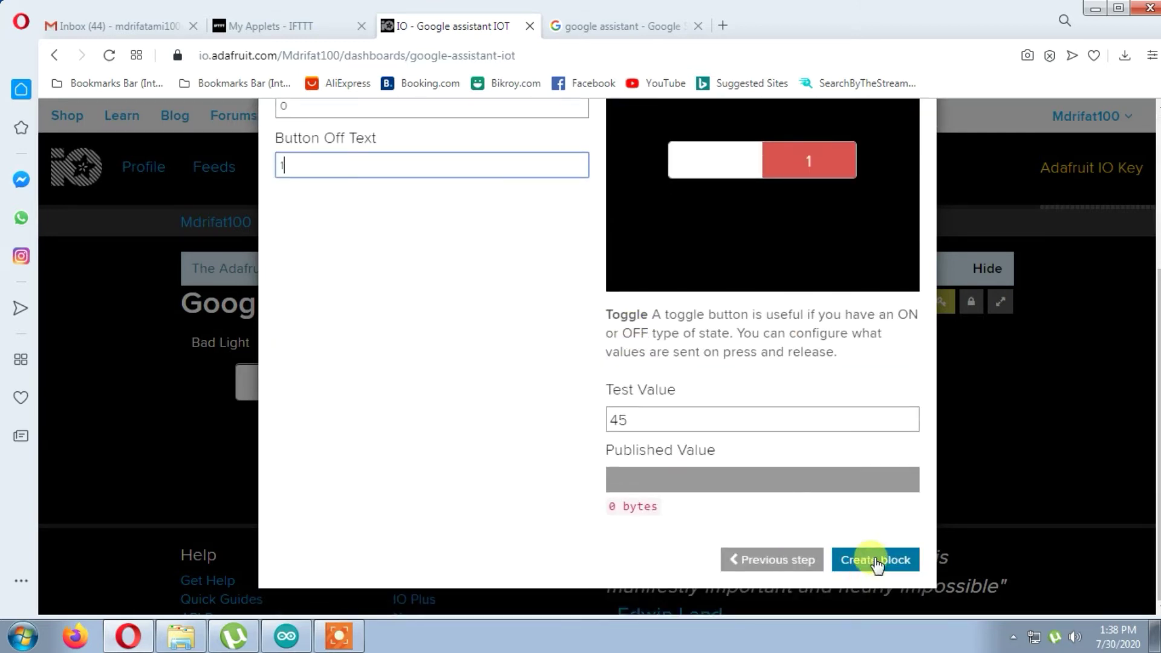
click(876, 560)
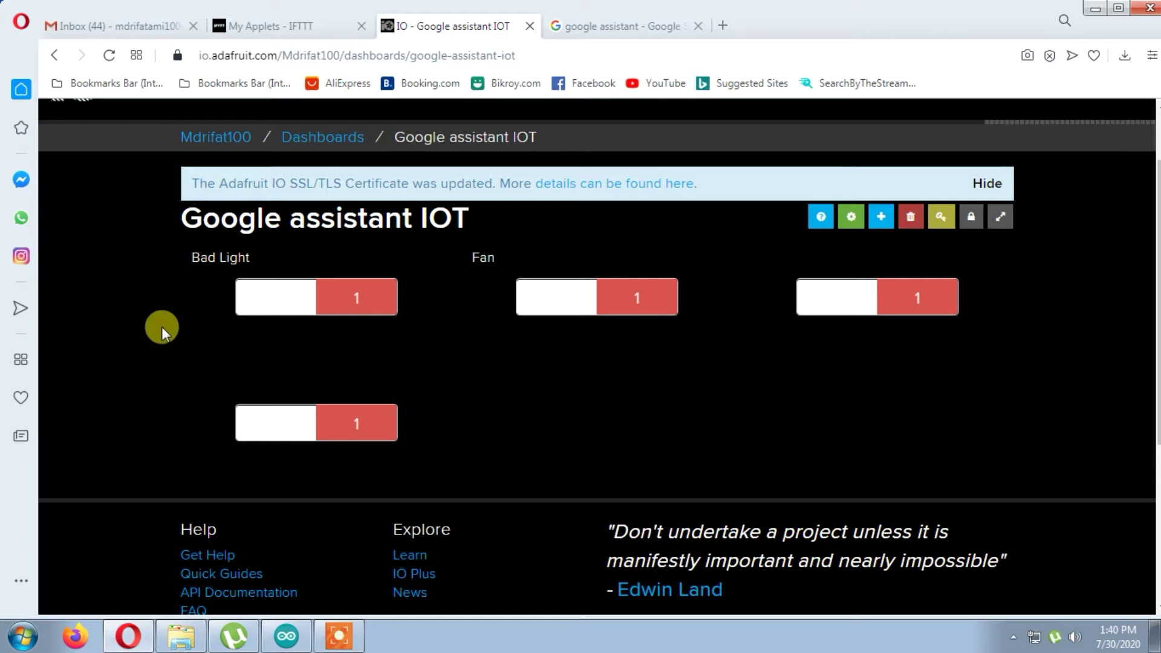
- Delete the Welcome Feed from the full Adafruit IO feeds list, keeping Relay1–Relay4
scroll(552, 343, up, 2)
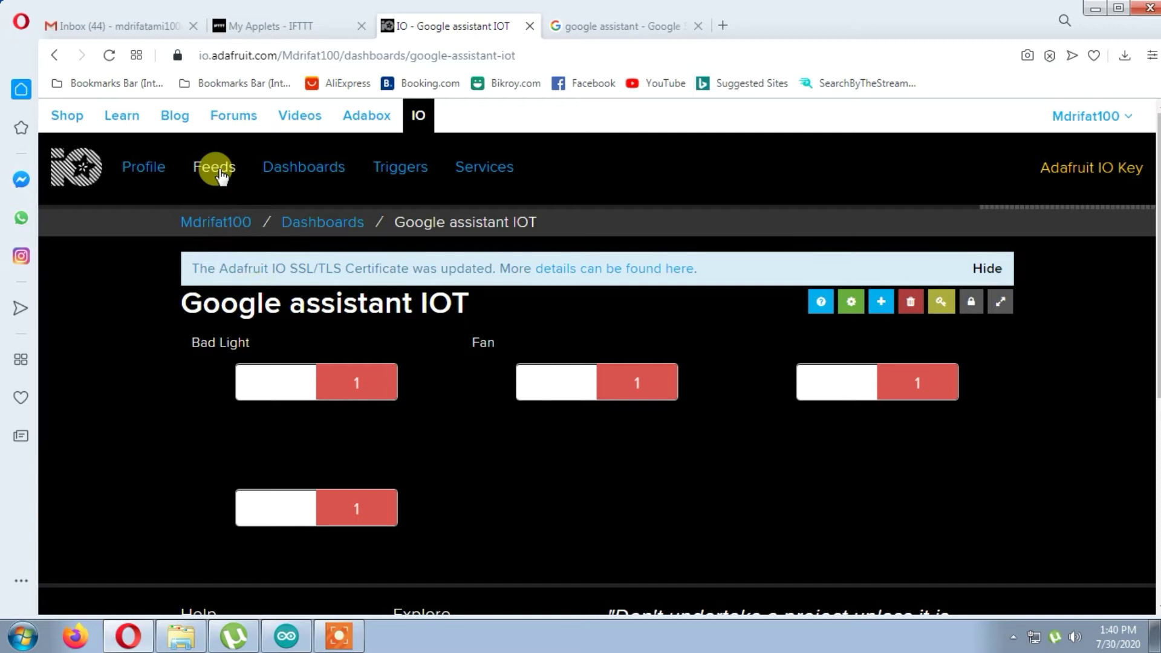
mouse_move(221, 177)
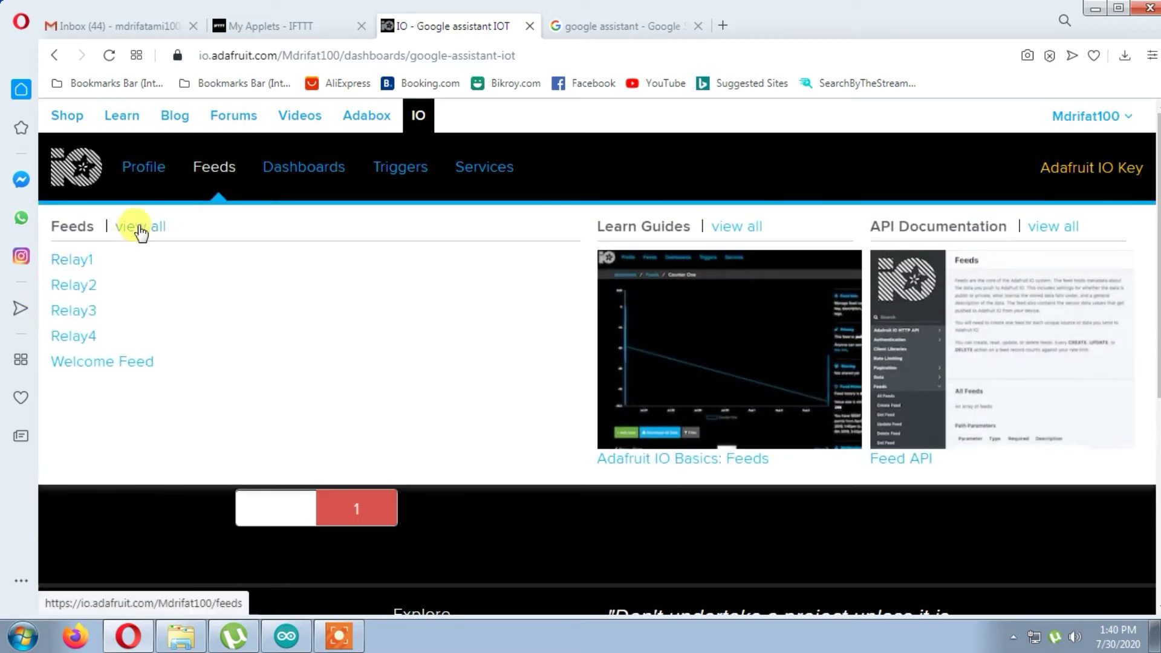
click(140, 230)
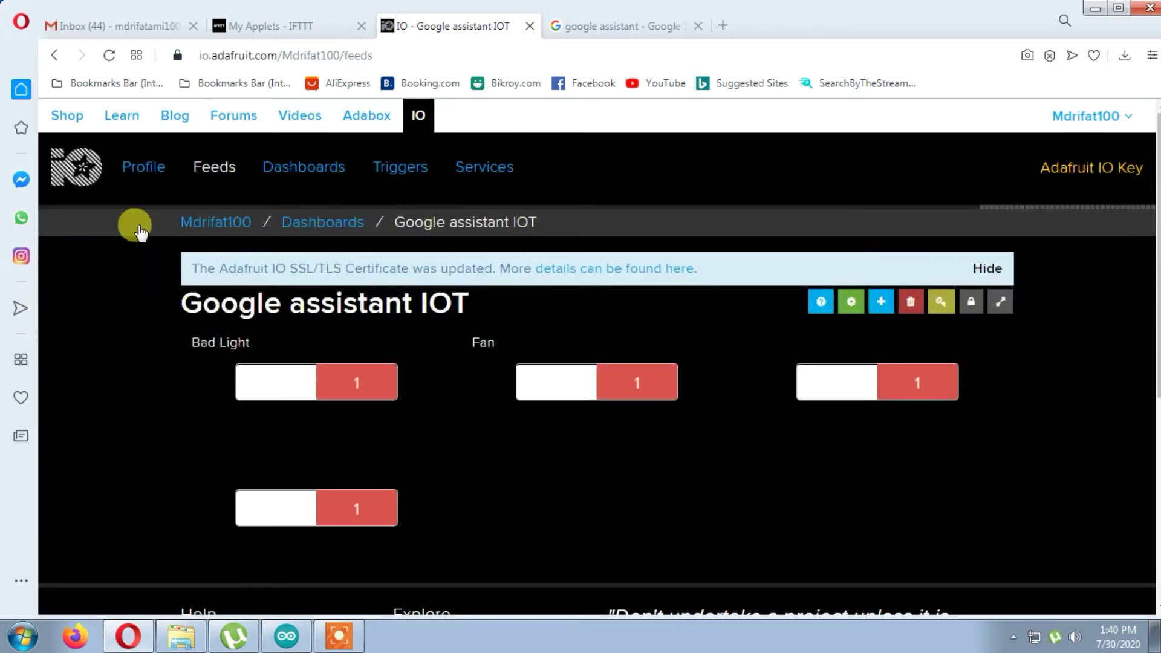
scroll(419, 468, down, 2)
scroll(417, 465, up, 1)
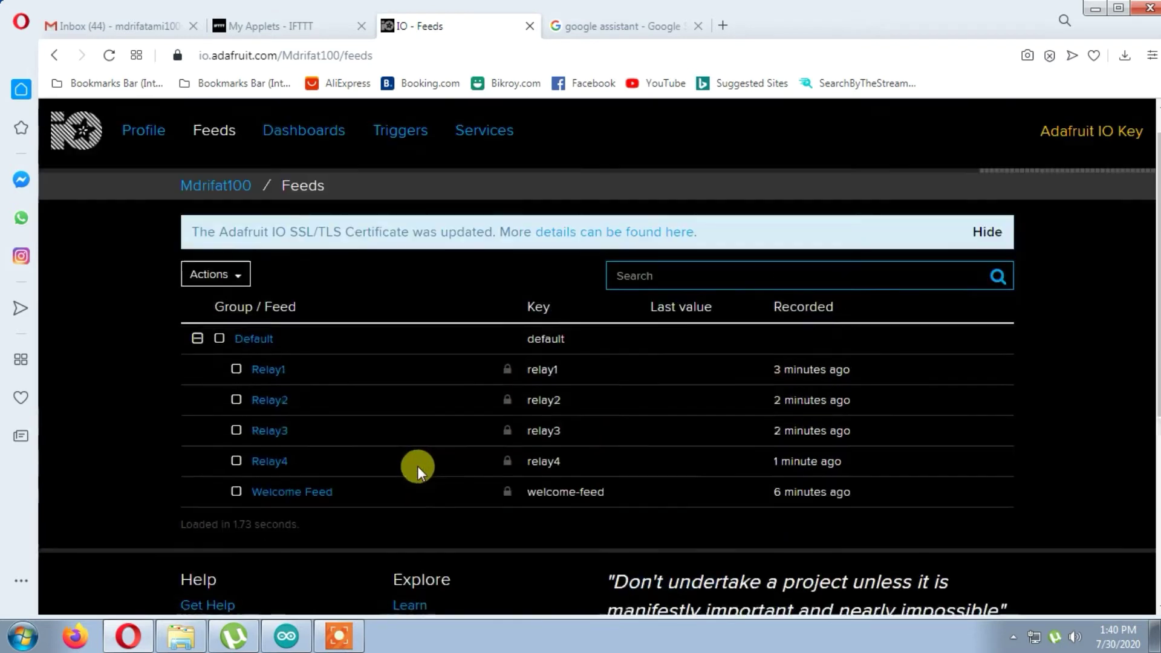
scroll(417, 466, up, 1)
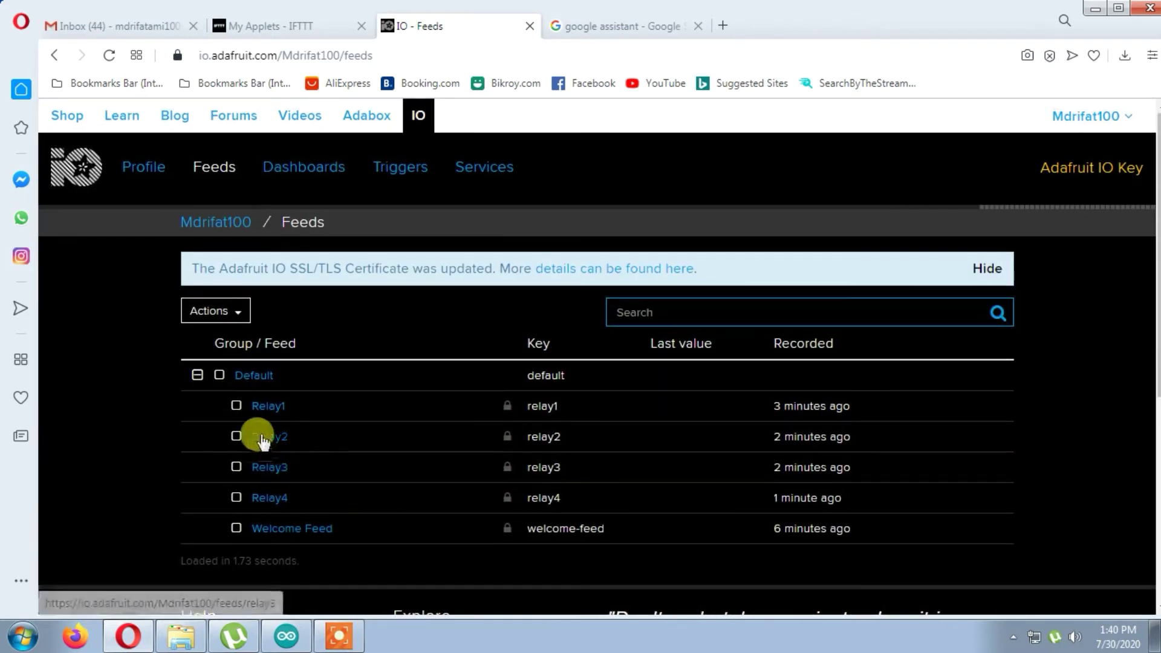
click(236, 528)
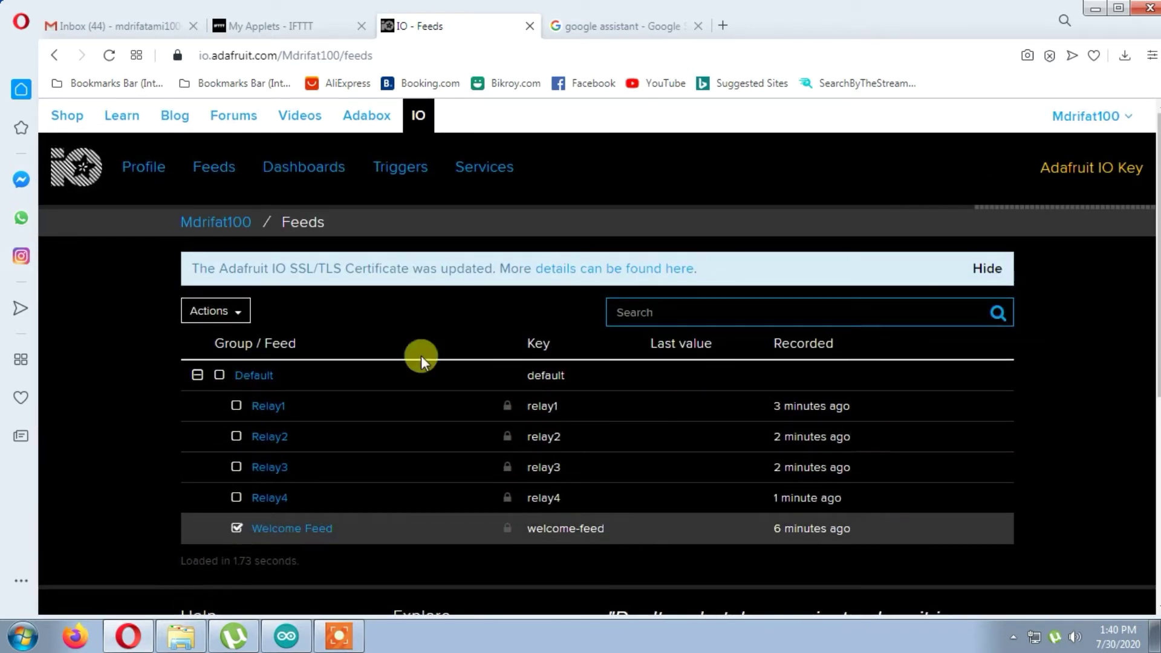
click(236, 312)
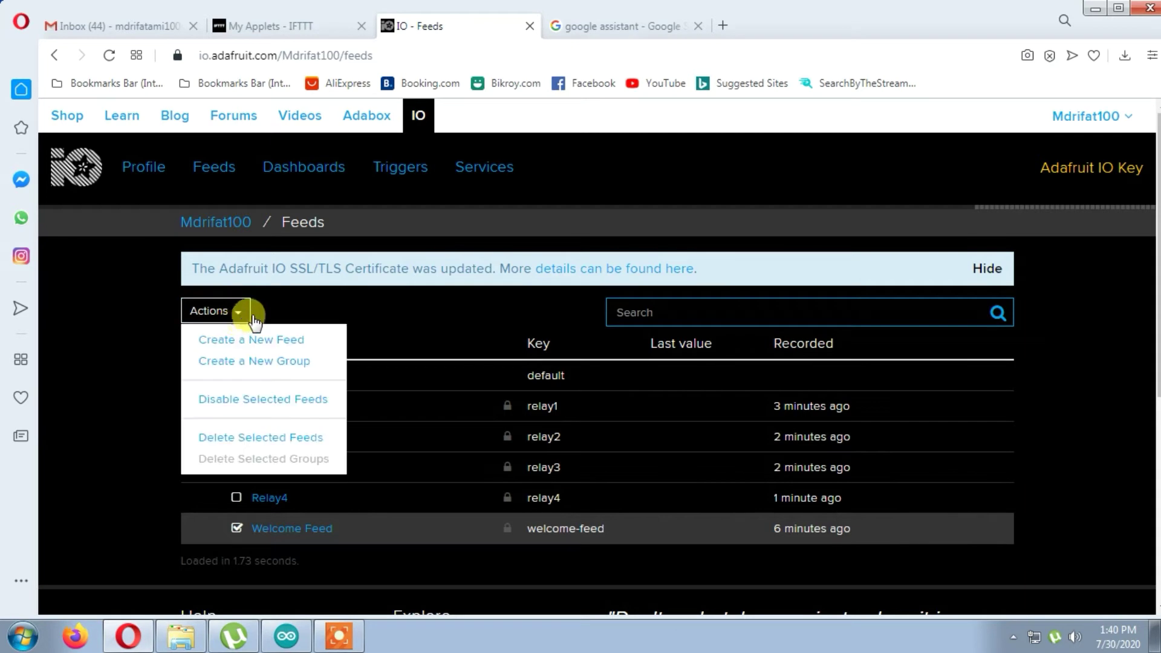
click(251, 439)
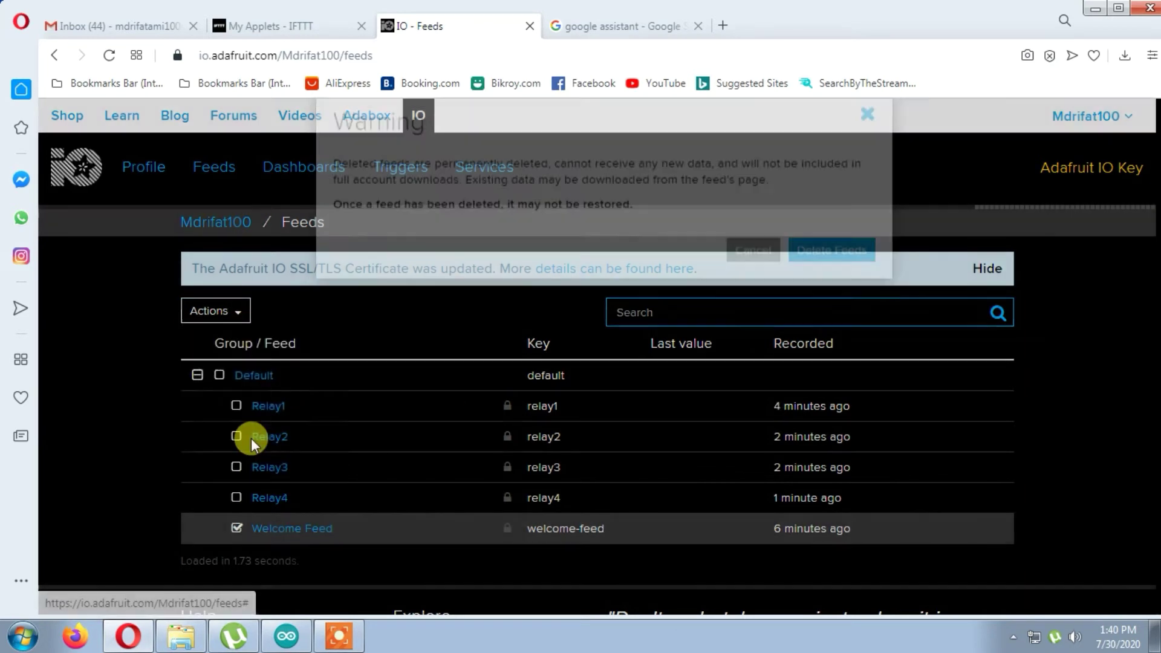
click(816, 289)
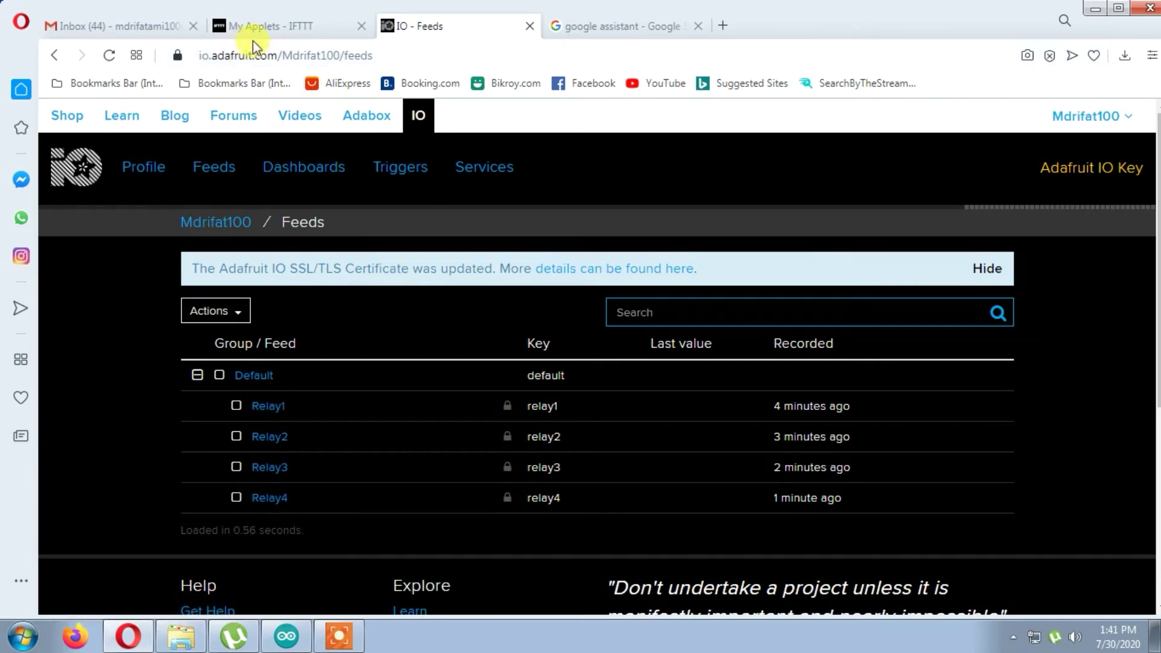
- Switch to the IFTTT applets page and go to its Get more discovery page
click(263, 27)
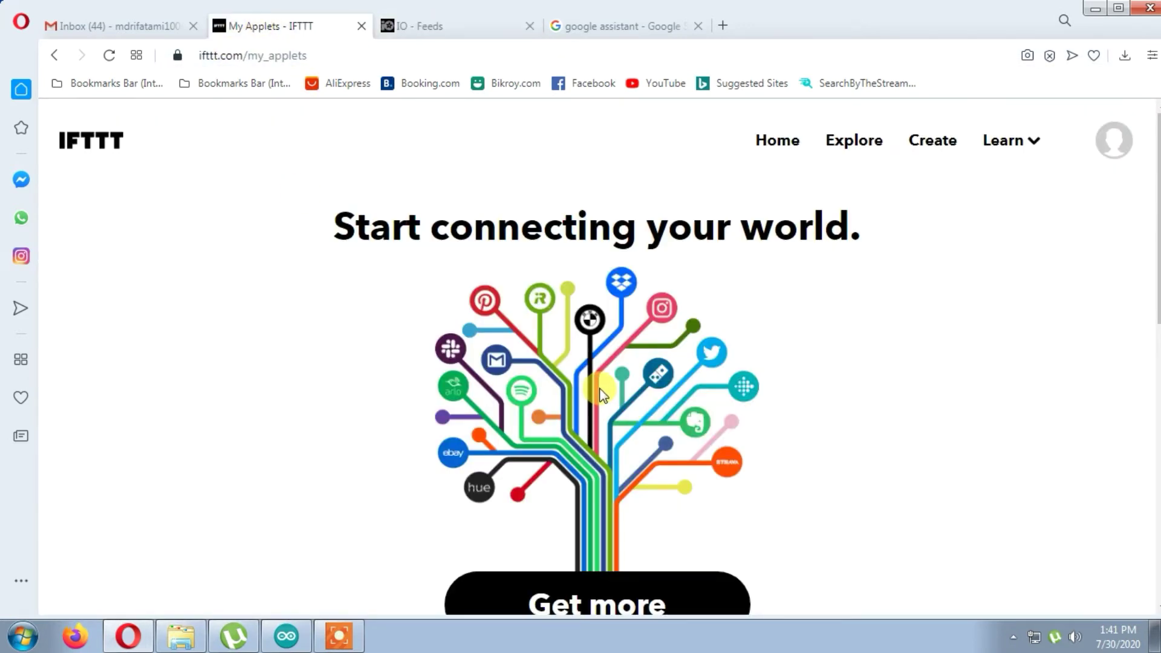
scroll(600, 394, down, 5)
scroll(600, 394, up, 4)
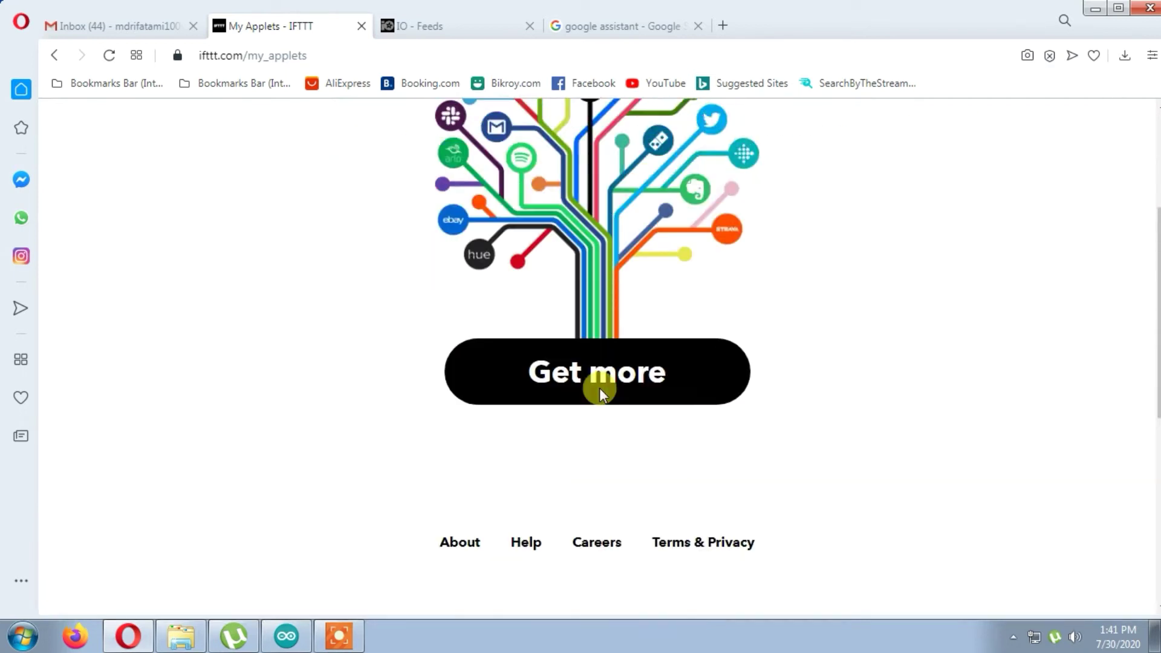
scroll(600, 393, down, 3)
scroll(598, 393, up, 4)
scroll(599, 399, down, 4)
click(605, 363)
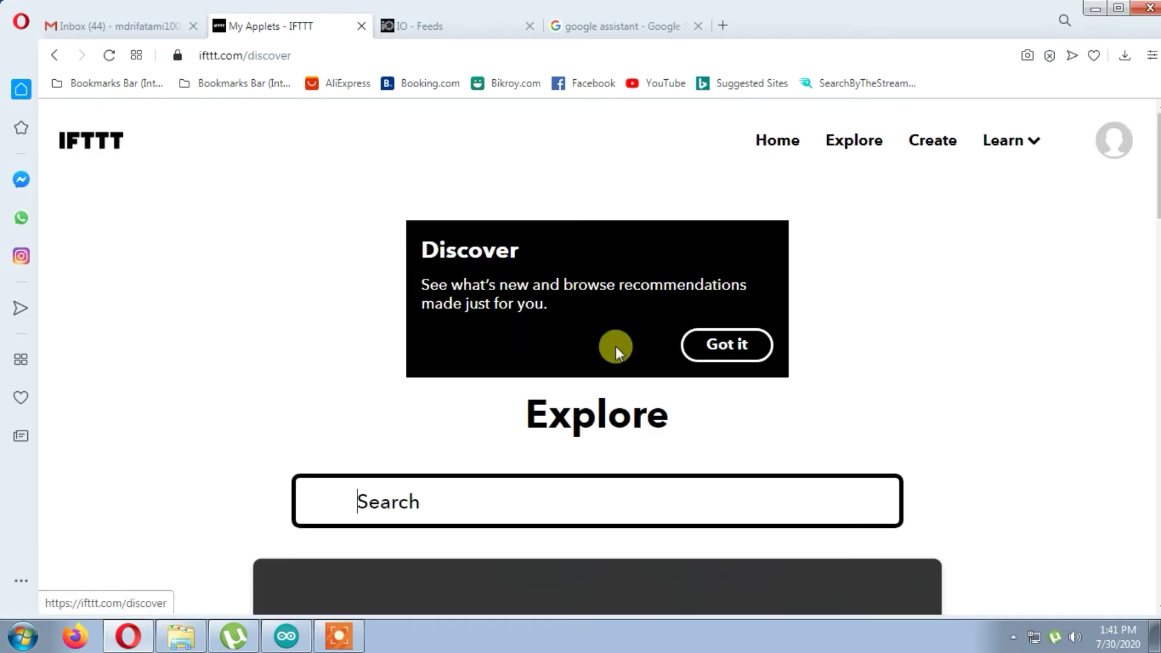
scroll(615, 346, down, 6)
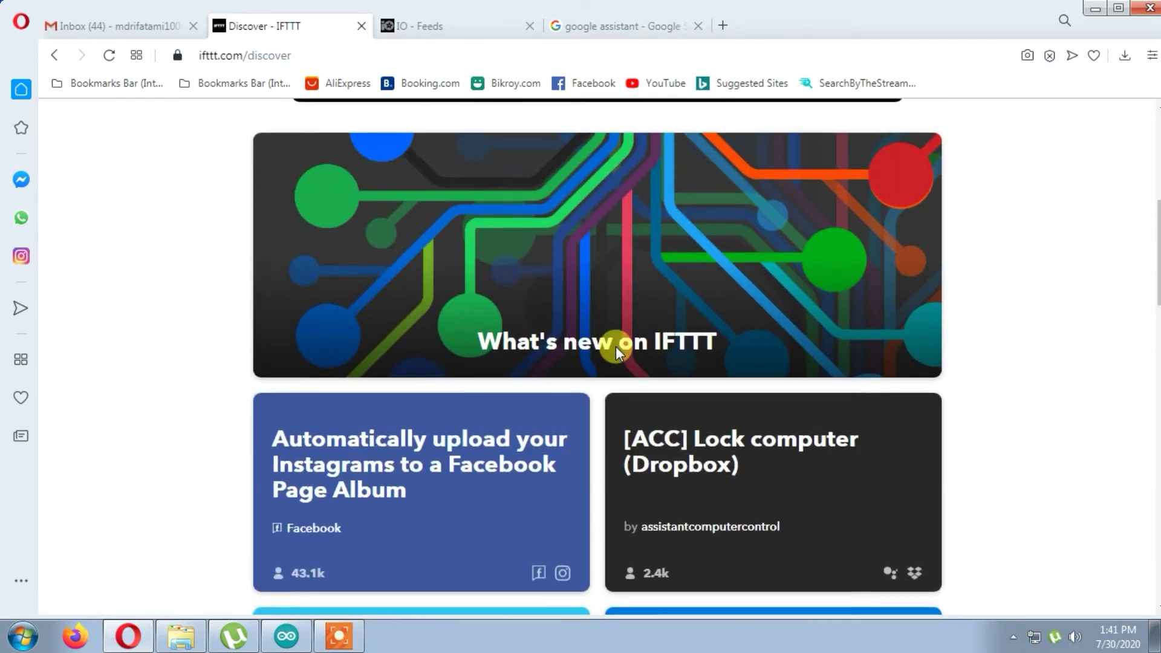
scroll(615, 345, up, 5)
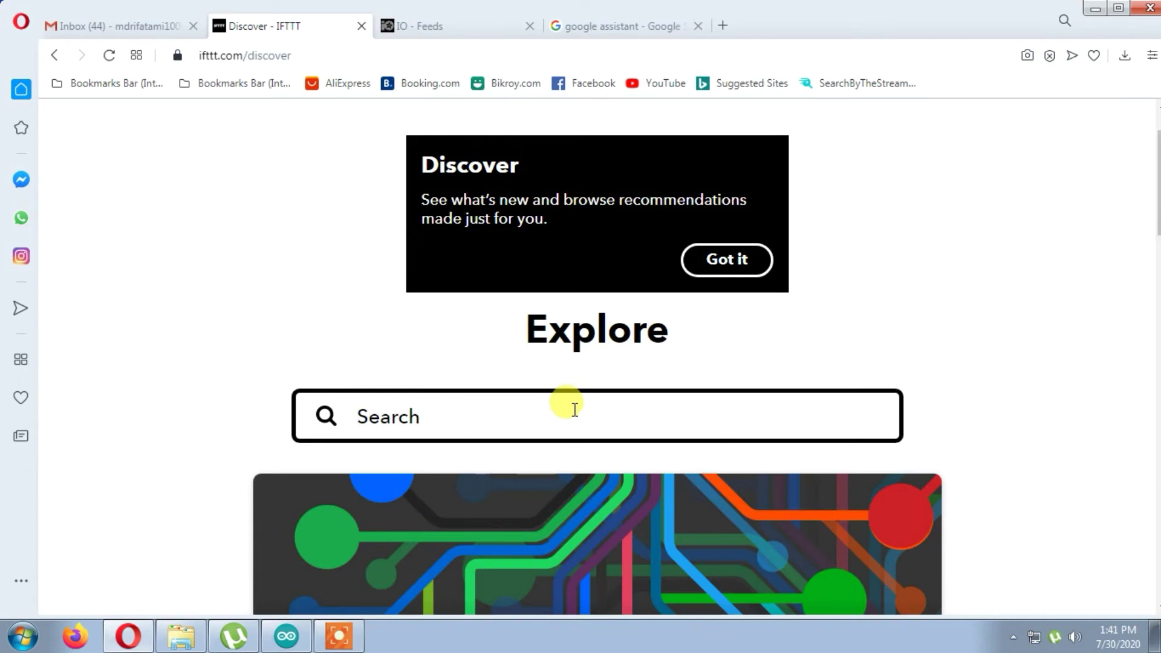
- Search services for 'google assistant', open Google Assistant, and start connecting it
text(google )
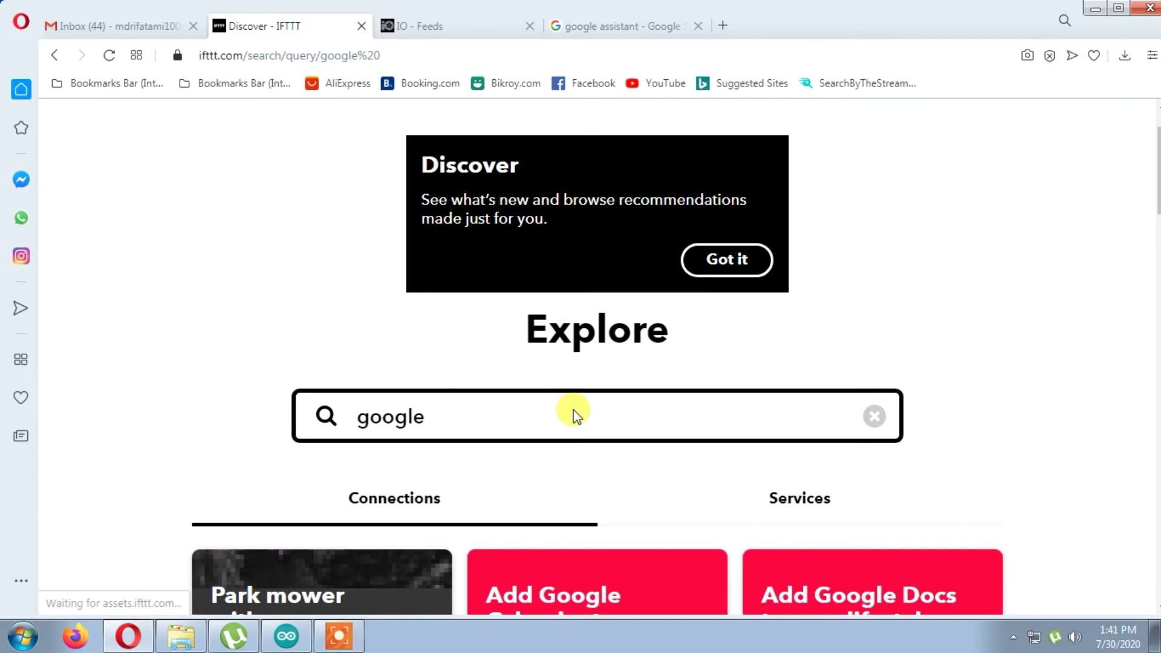
text(ass)
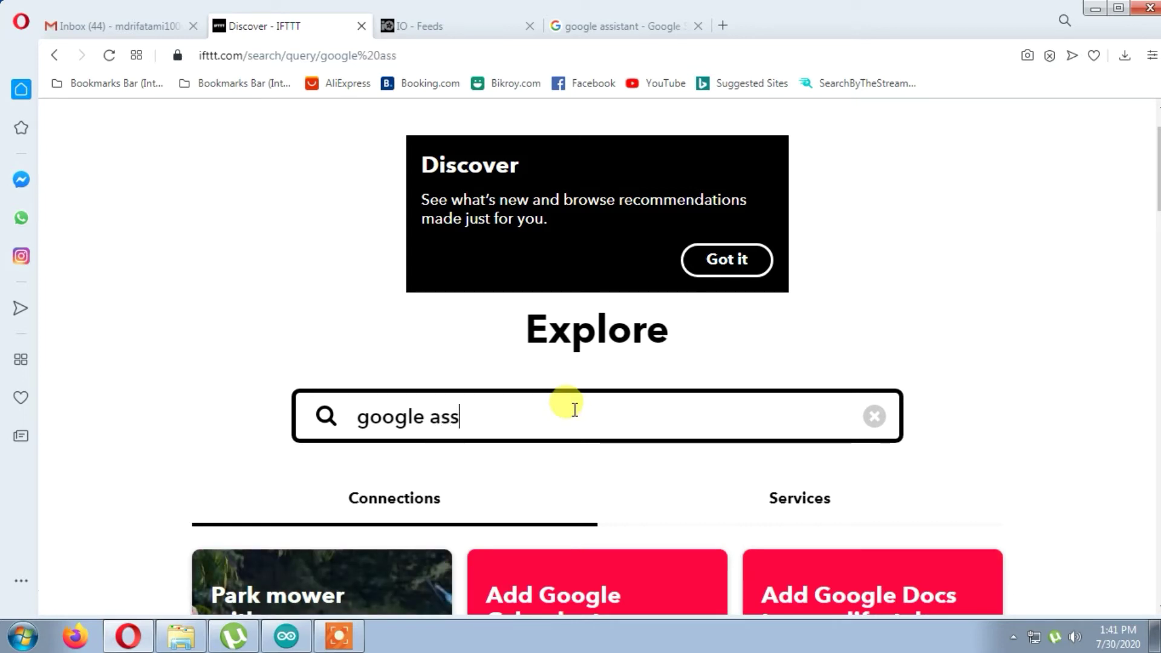
text(istant)
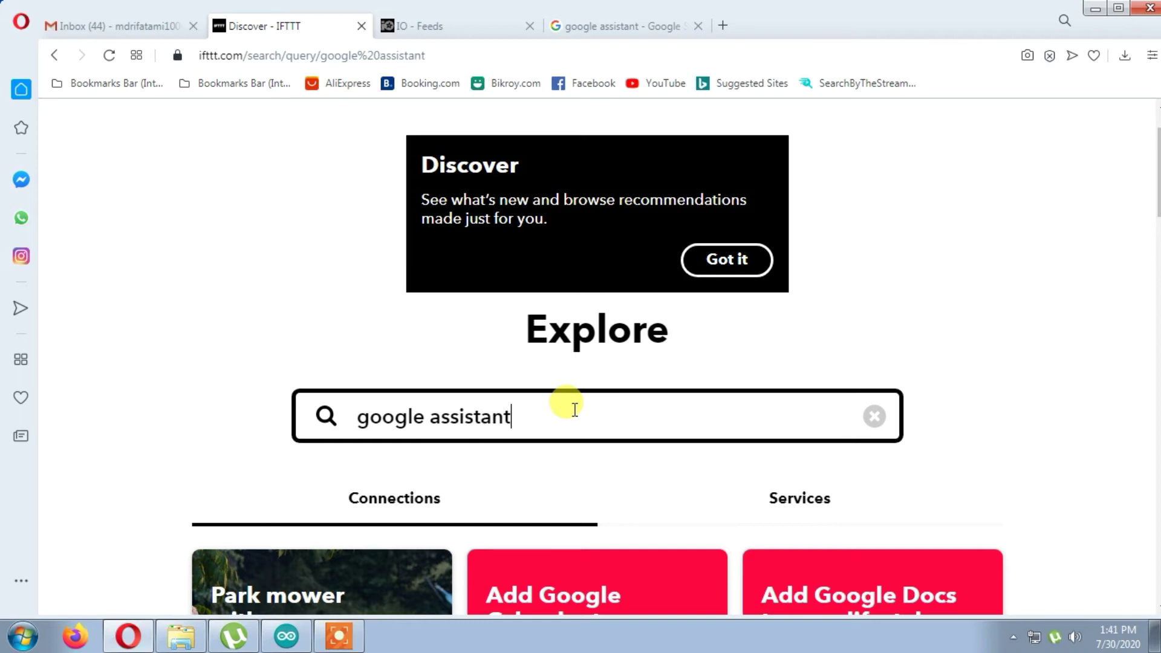
click(733, 260)
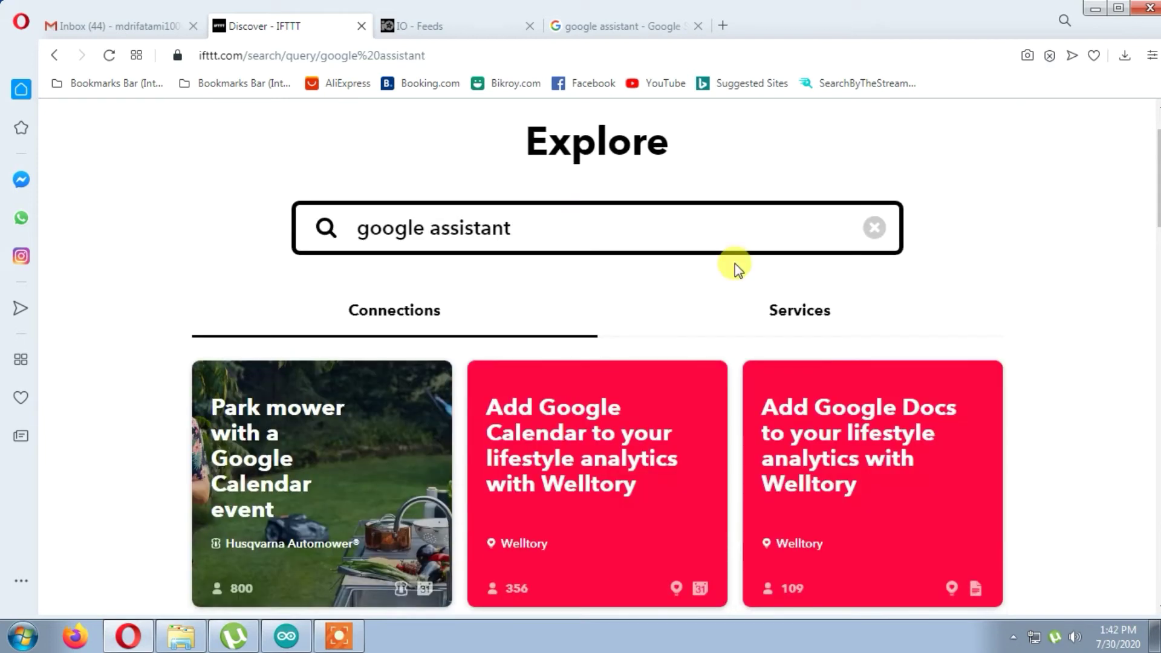
click(780, 317)
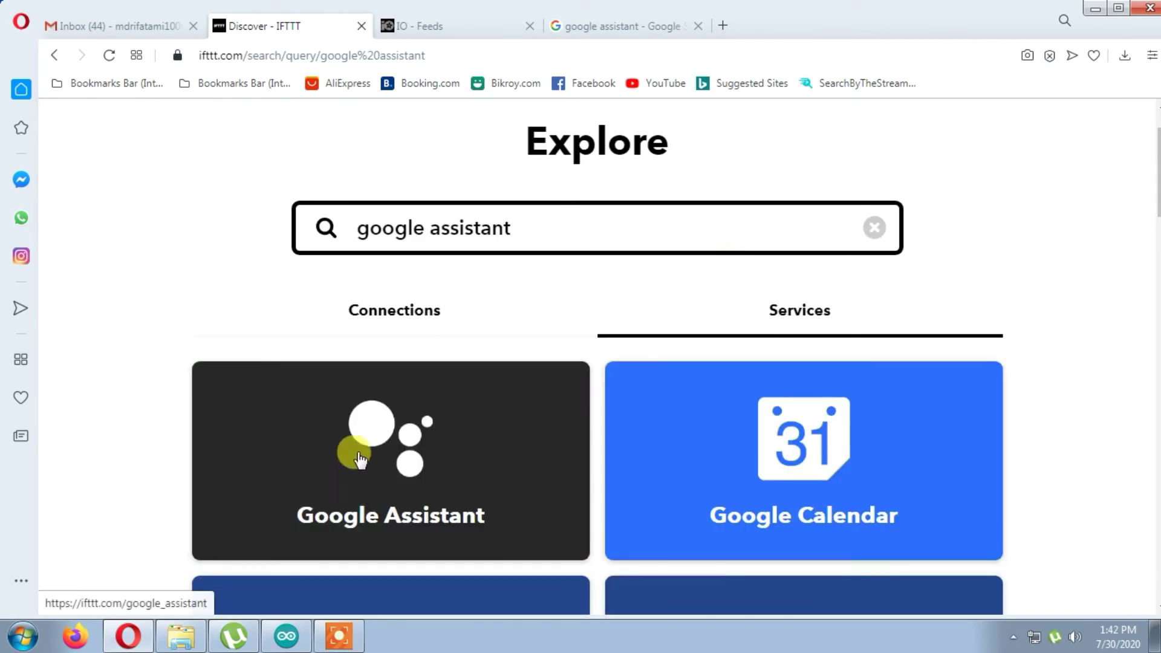
click(376, 434)
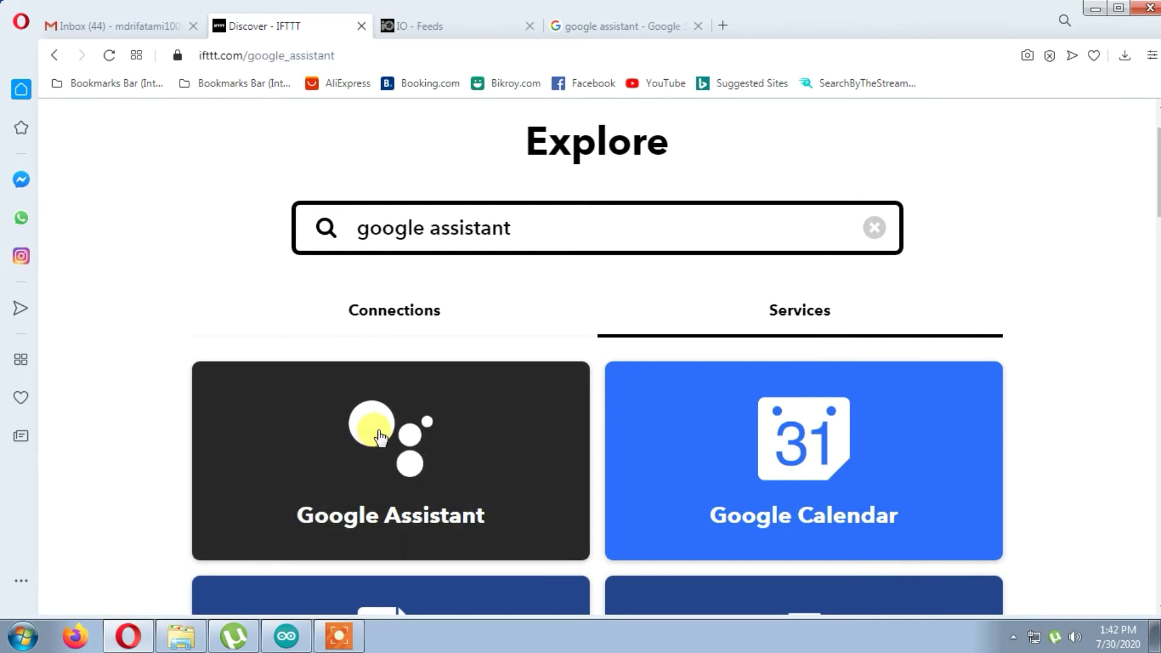
scroll(380, 436, down, 3)
scroll(380, 437, up, 5)
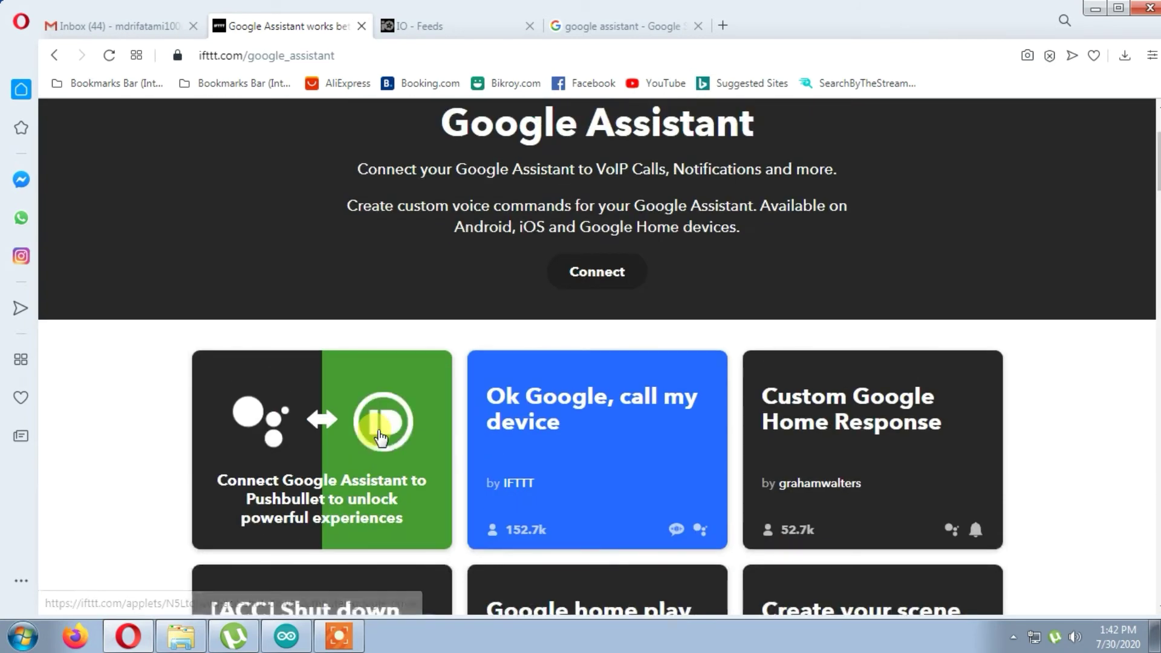
scroll(380, 436, down, 5)
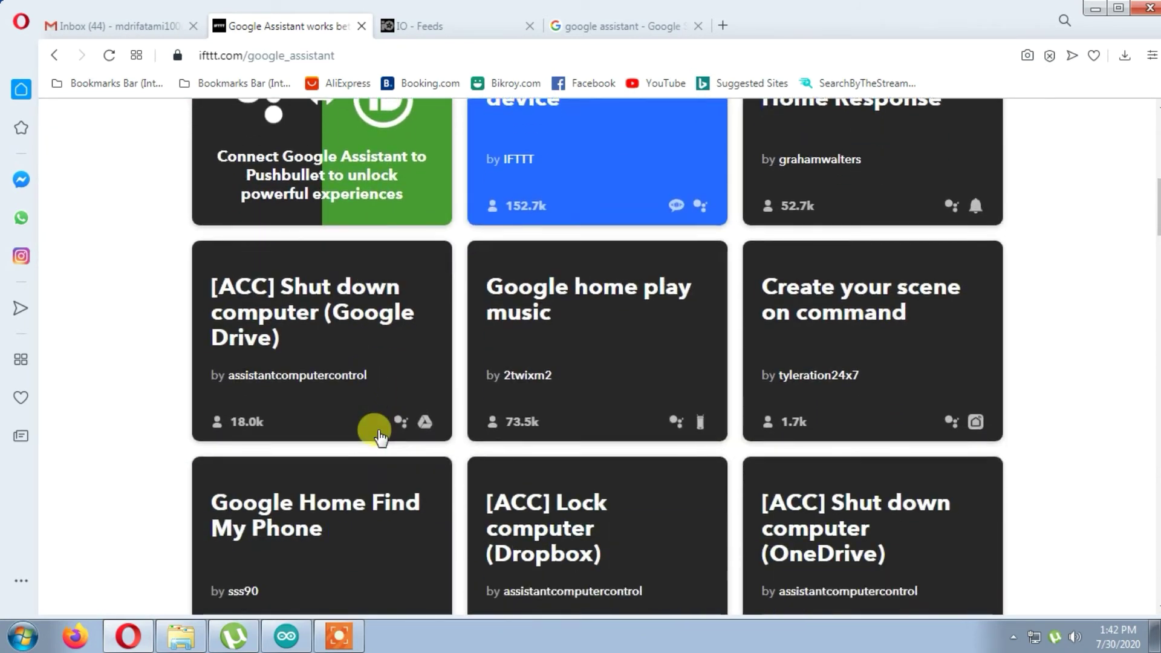
scroll(380, 436, up, 10)
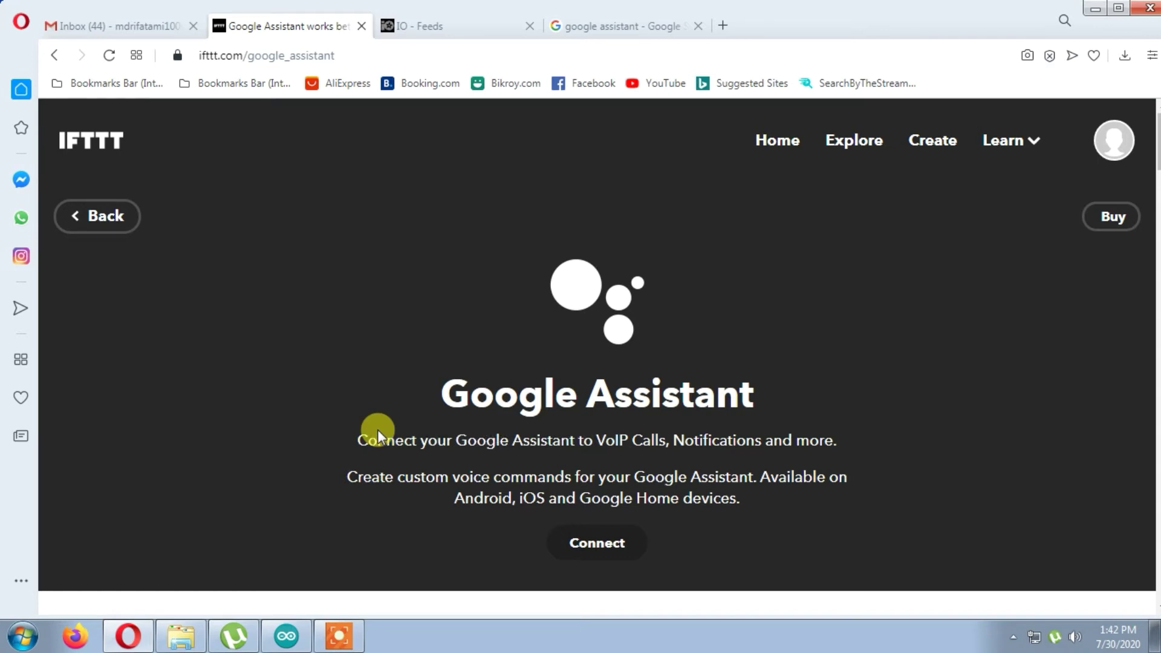
click(623, 552)
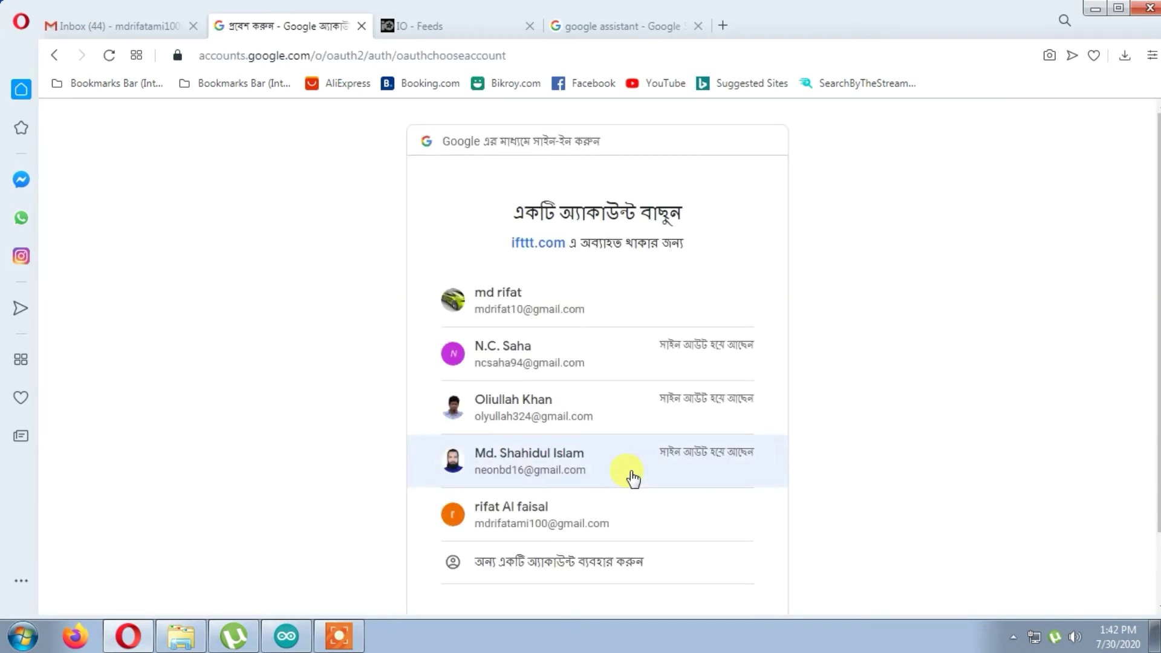
- Link a Google account with voice-command access, view the Assistant activity log, then start a new applet
click(482, 511)
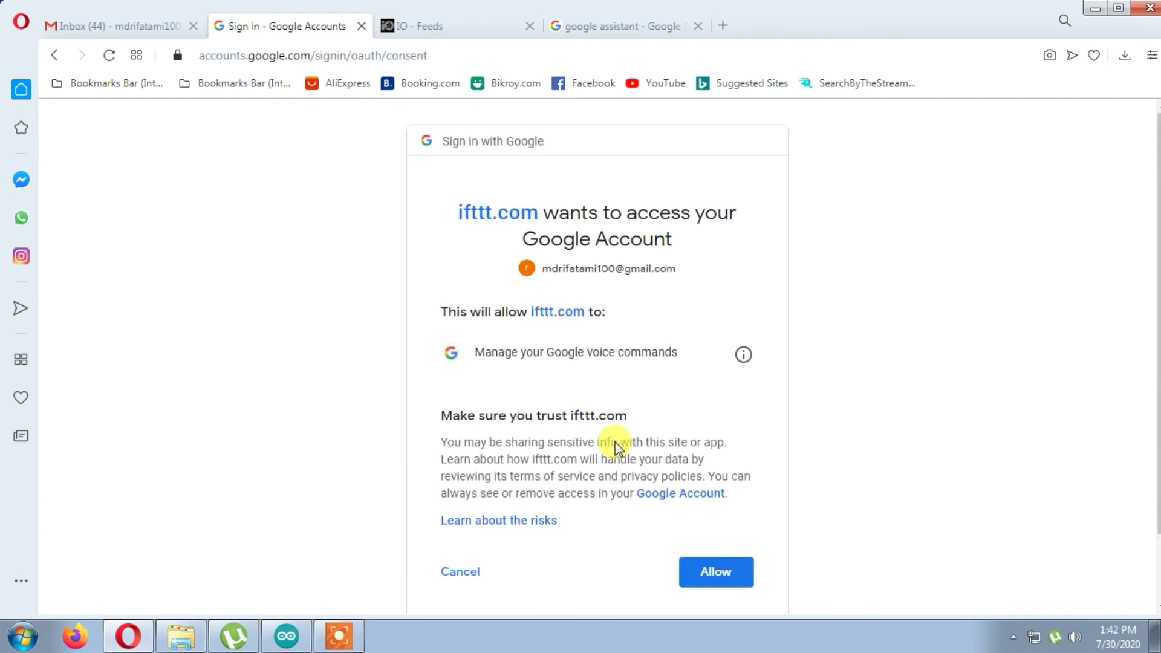
click(720, 574)
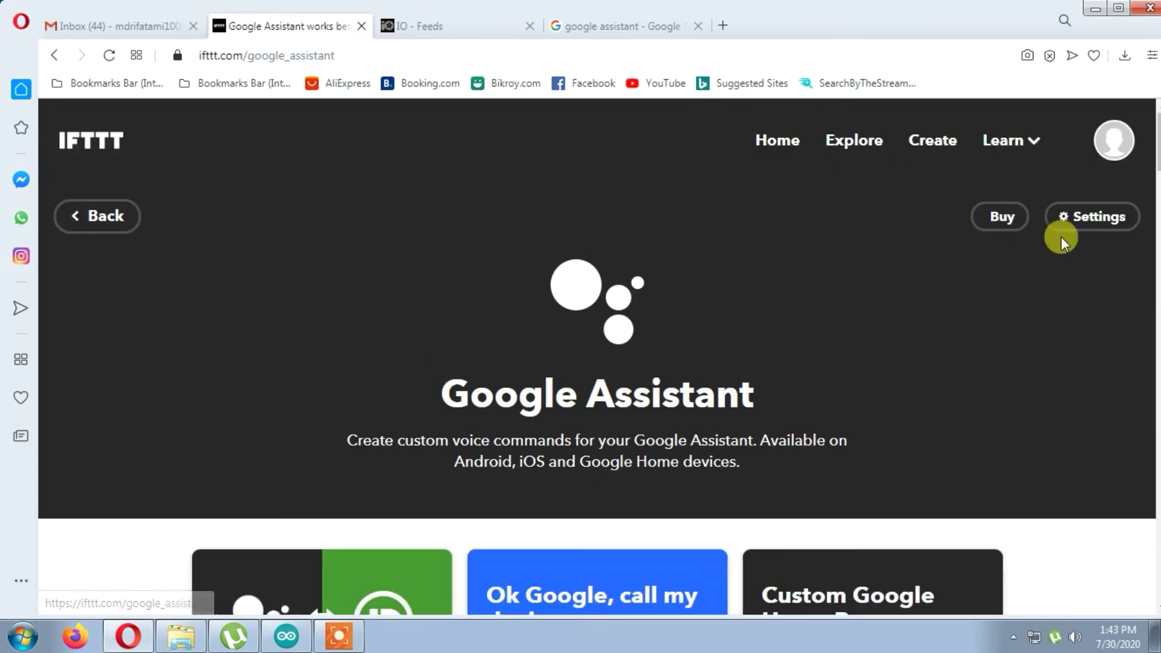
click(1103, 218)
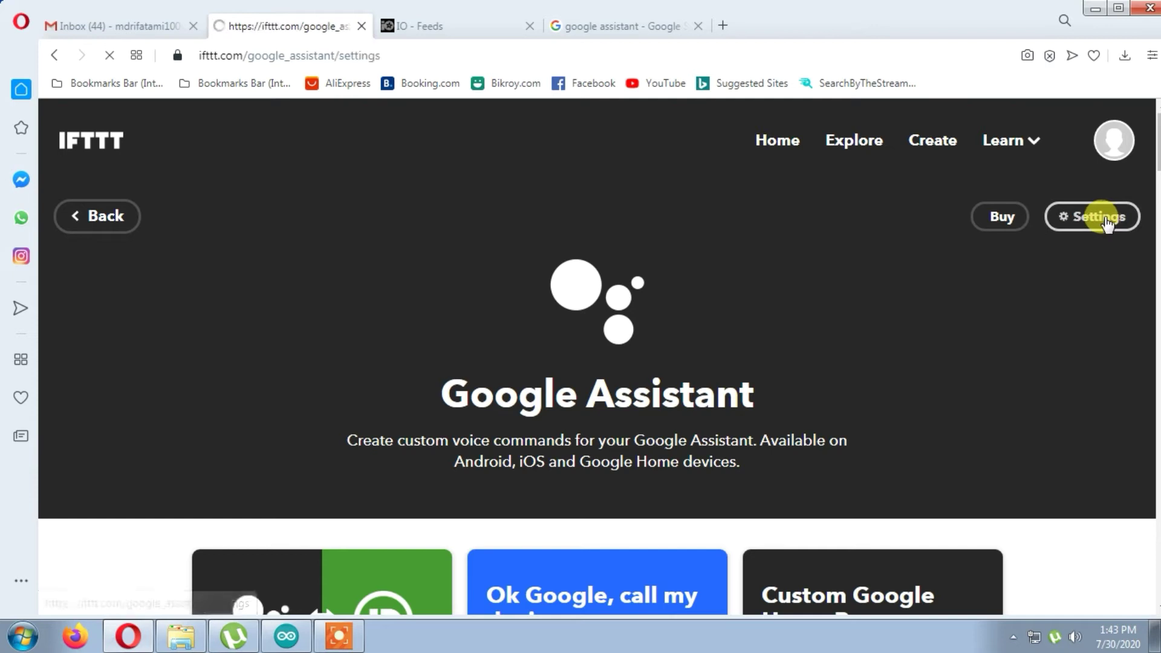
click(612, 464)
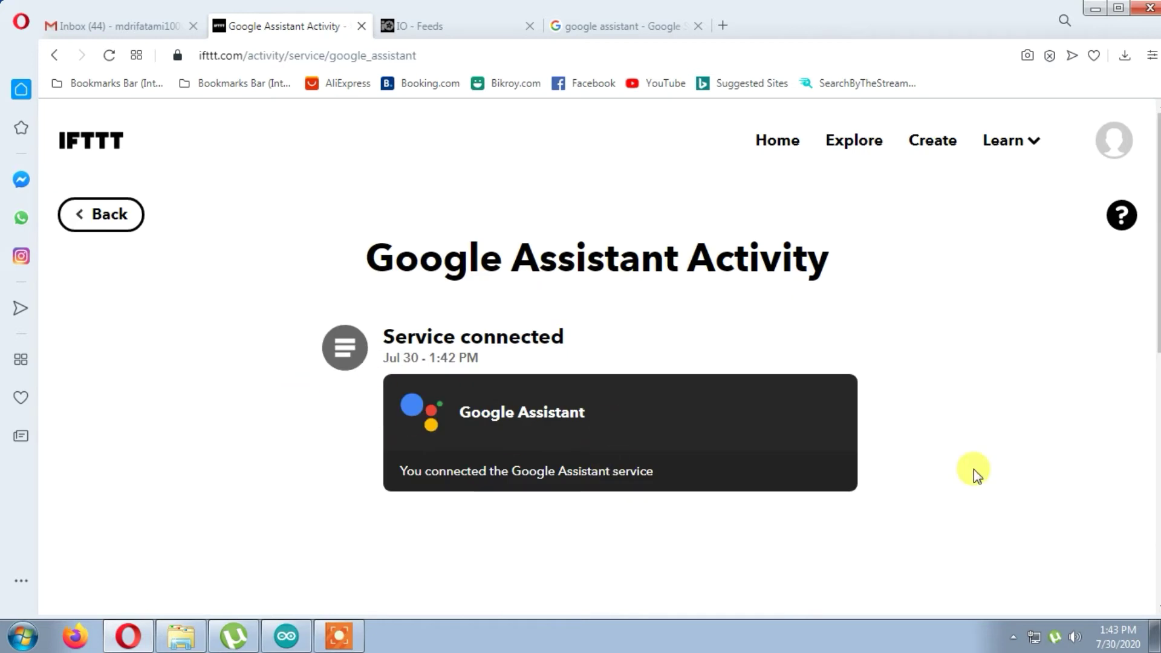
click(933, 140)
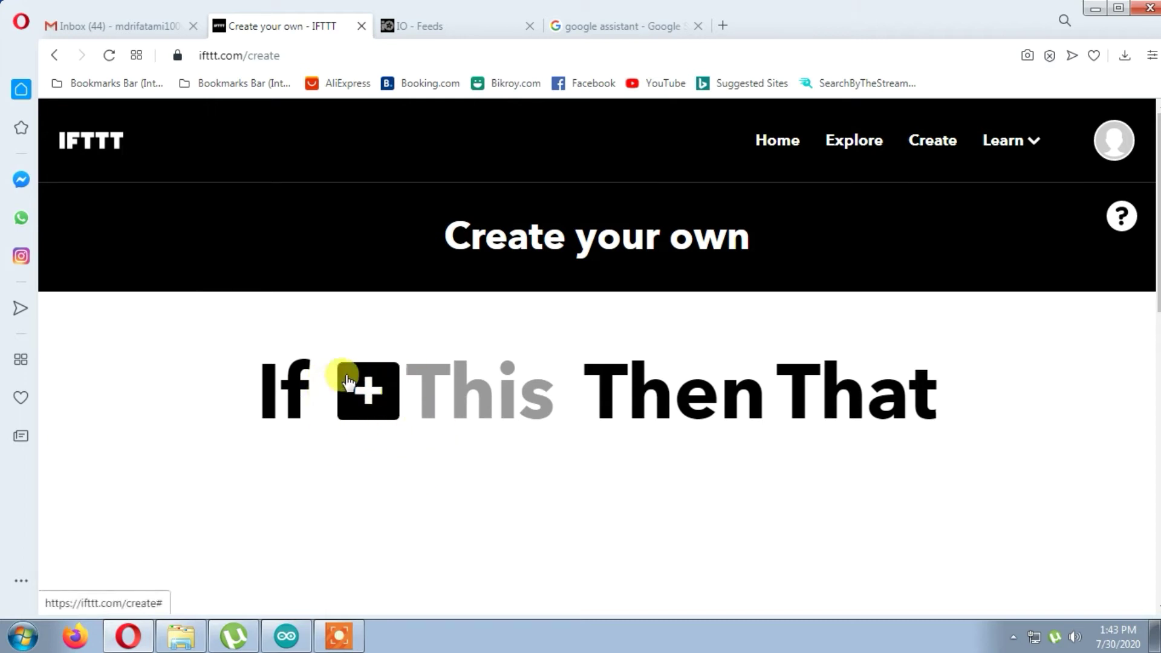
- Search 'google', choose Google Assistant, and pick the 'Say a simple phrase' trigger
click(384, 389)
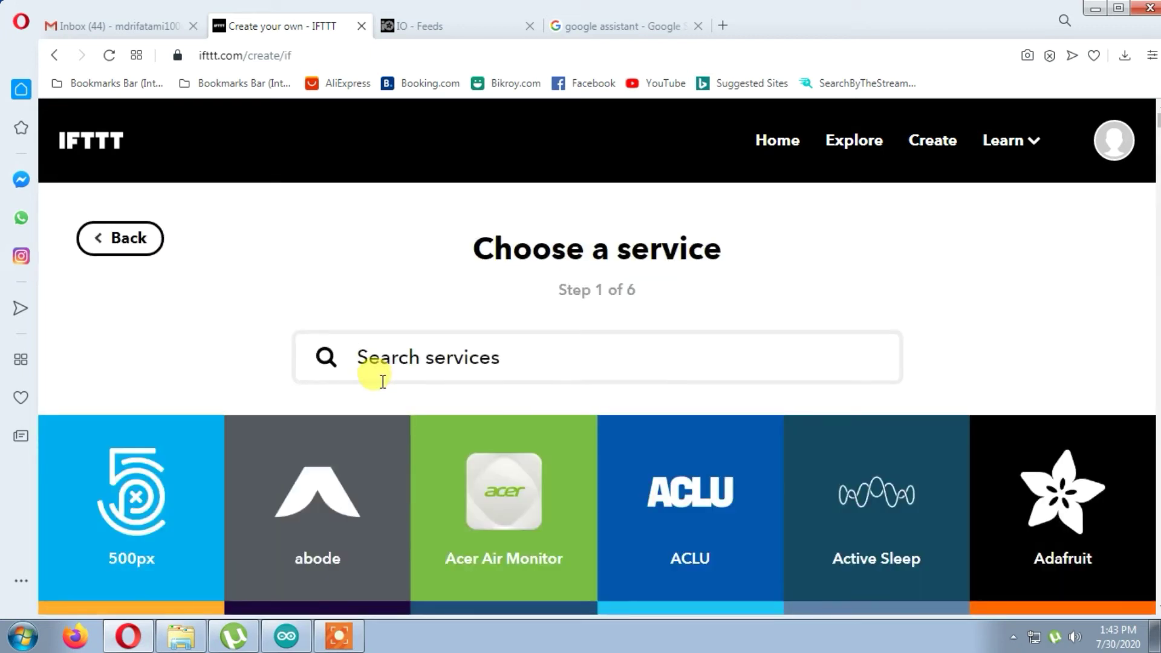
scroll(281, 330, down, 1)
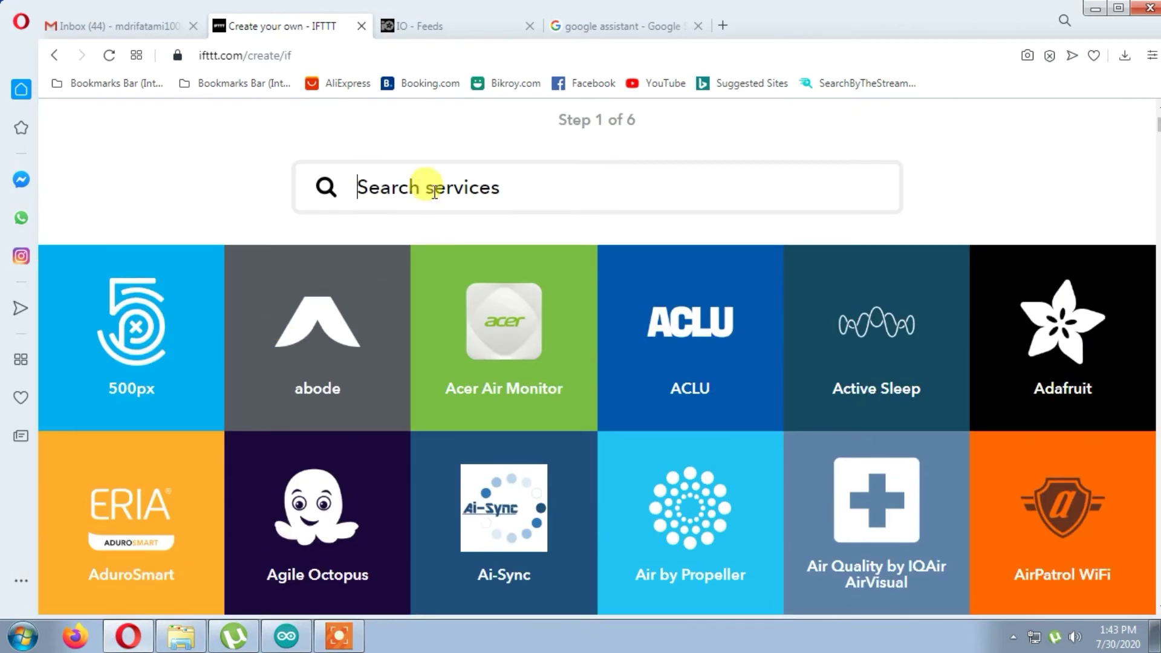
scroll(431, 185, up, 3)
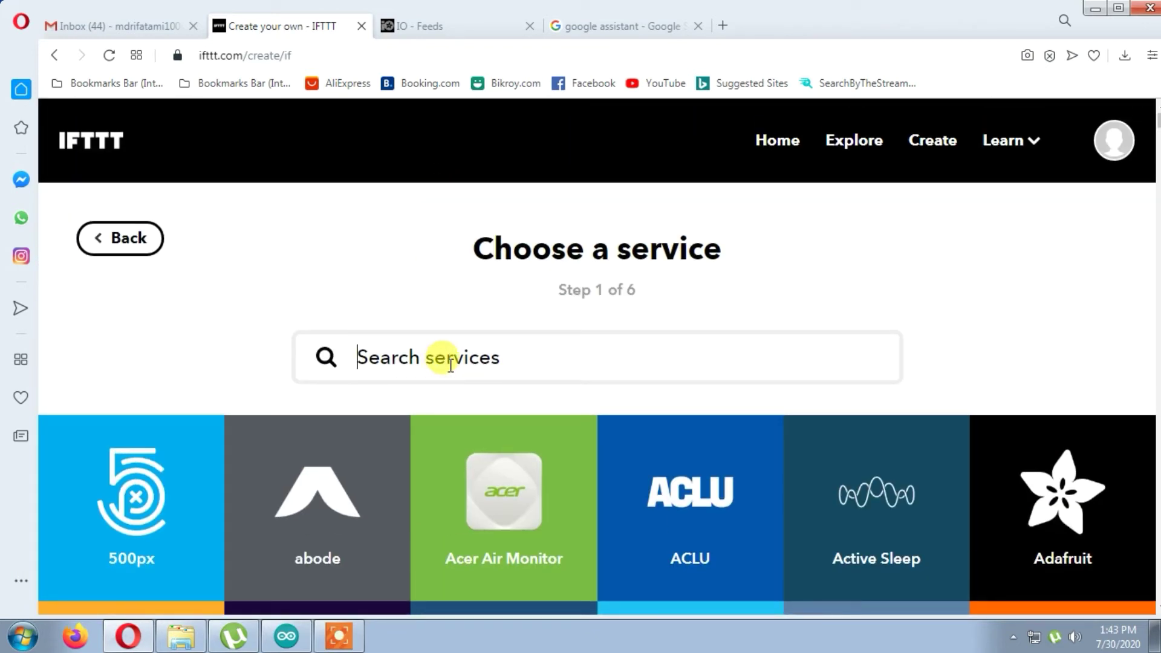
text(goo)
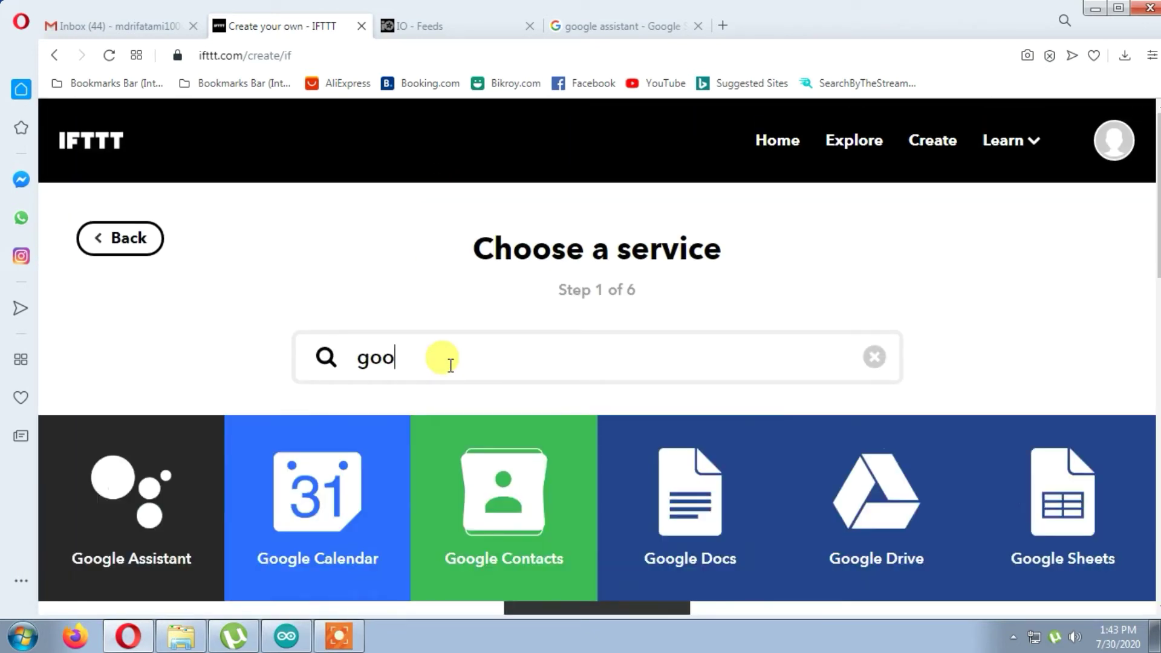
text(gle)
click(102, 480)
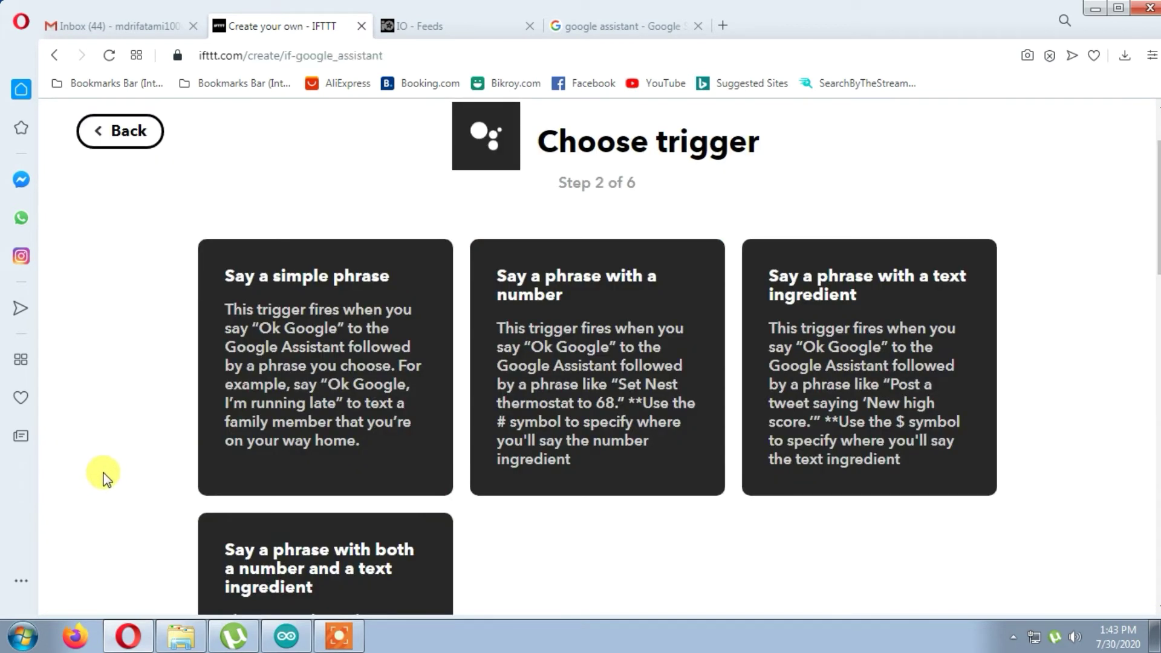
scroll(106, 478, down, 1)
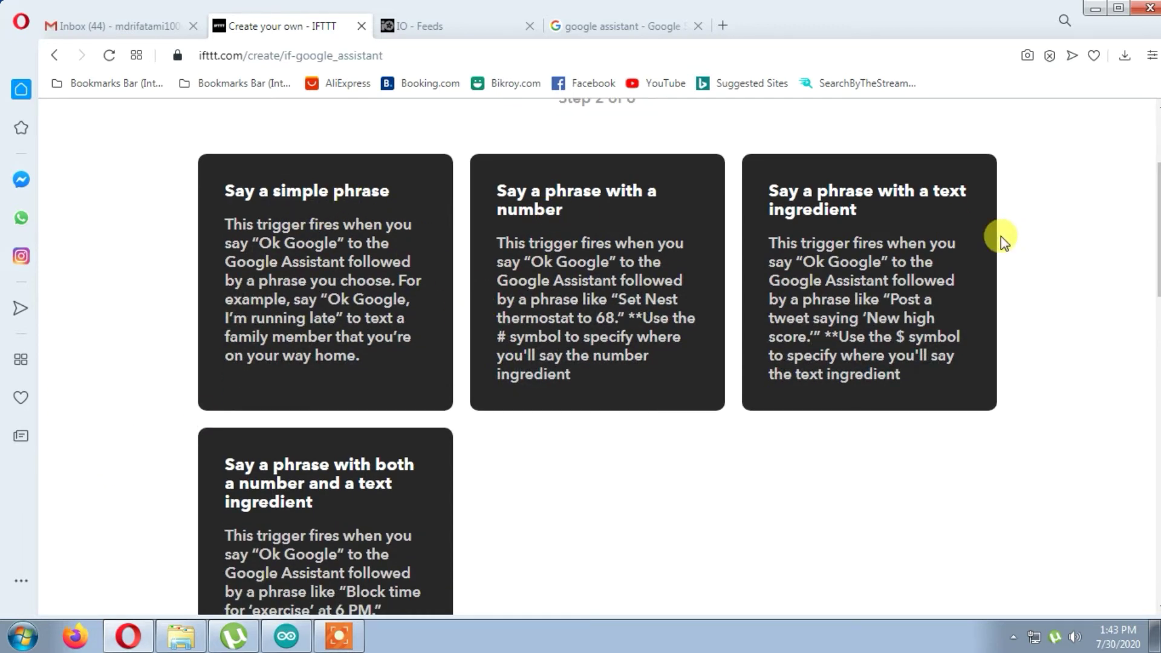
click(261, 231)
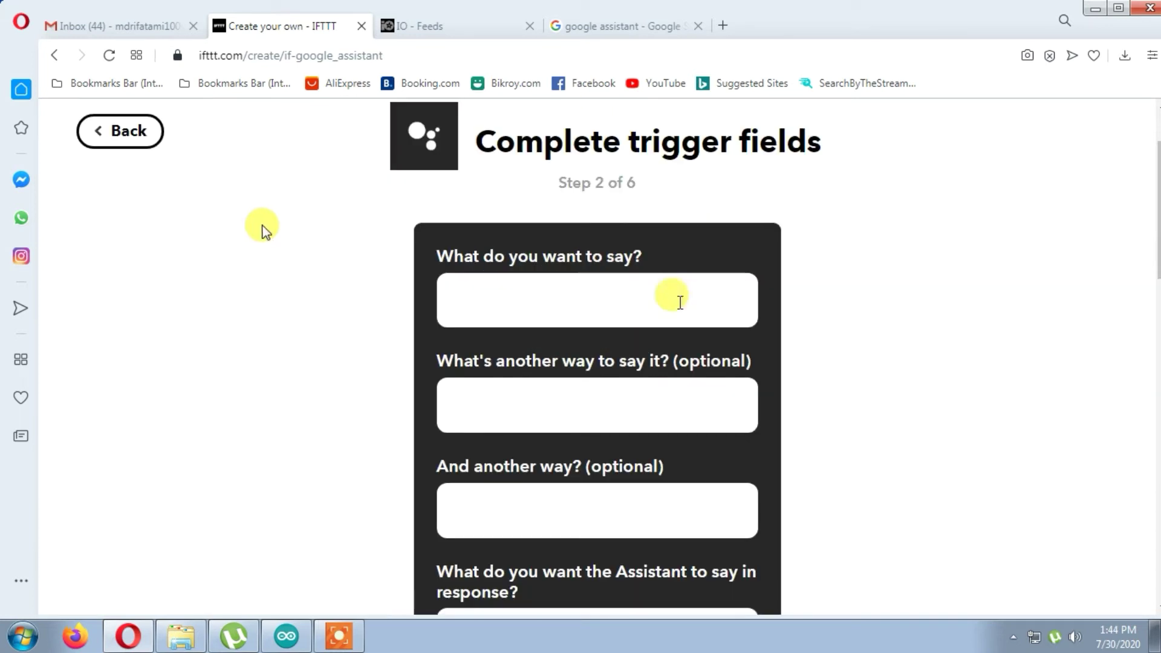
- Enter 'turn on the light' as the main trigger phrase
scroll(649, 329, down, 5)
scroll(640, 317, up, 5)
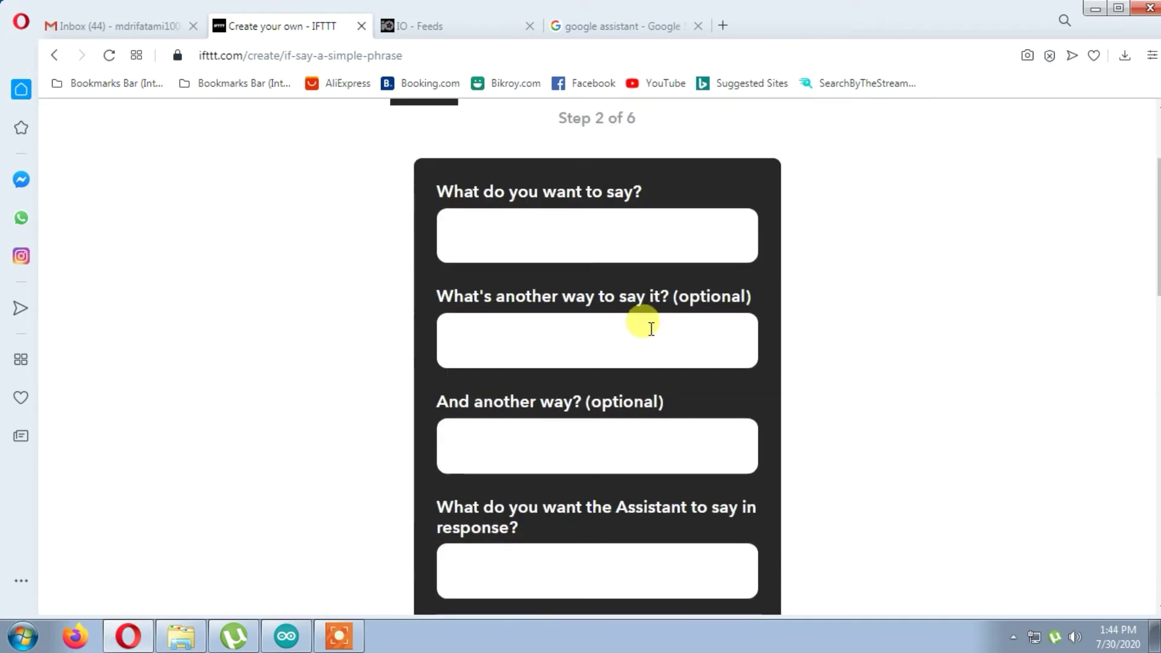
click(623, 302)
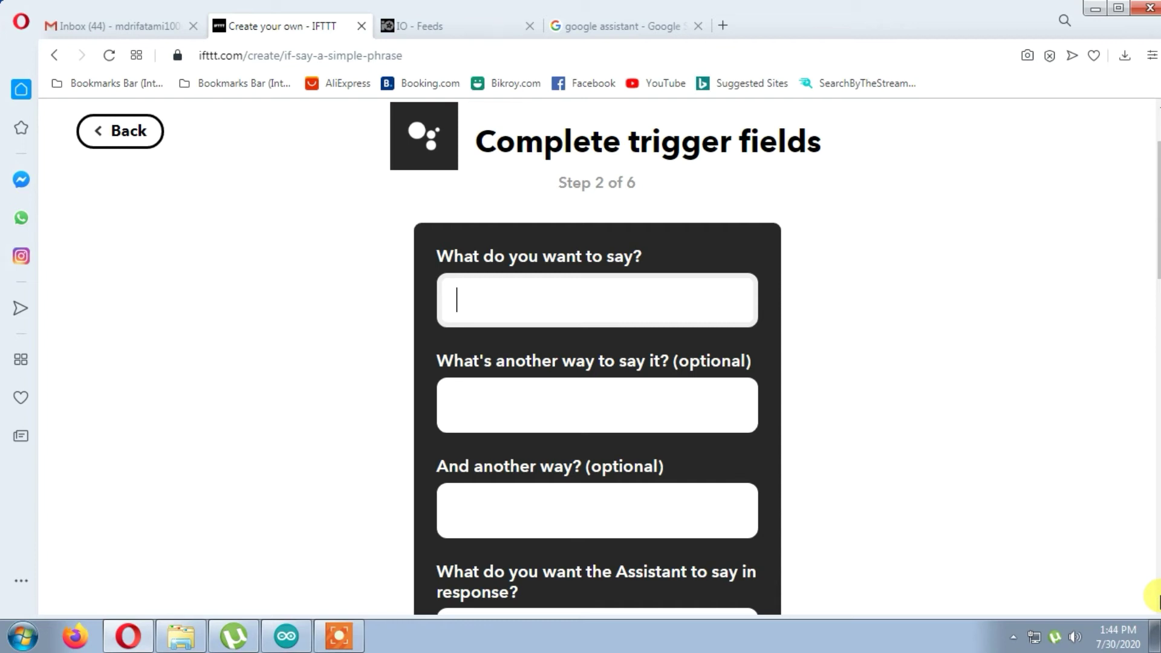
text(turn )
text(the)
key(BackSpace)
key(BackSpace)
key(BackSpace)
key(BackSpace)
text(on the light)
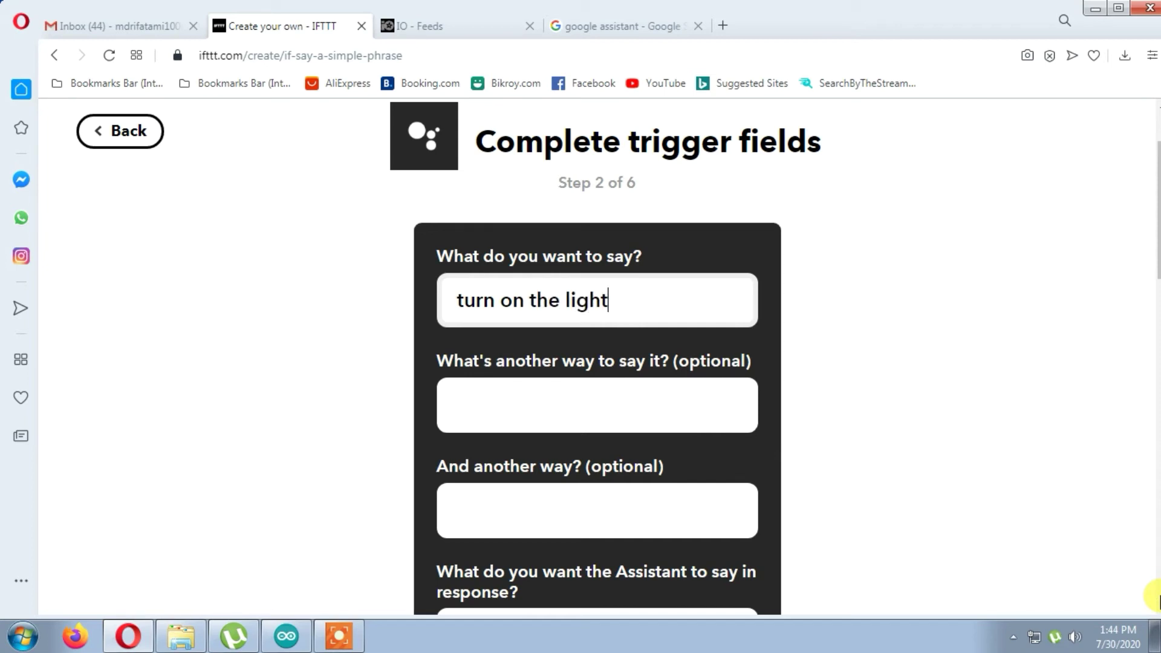
- Enter 'turn on light' as the alternative way to say it
click(589, 430)
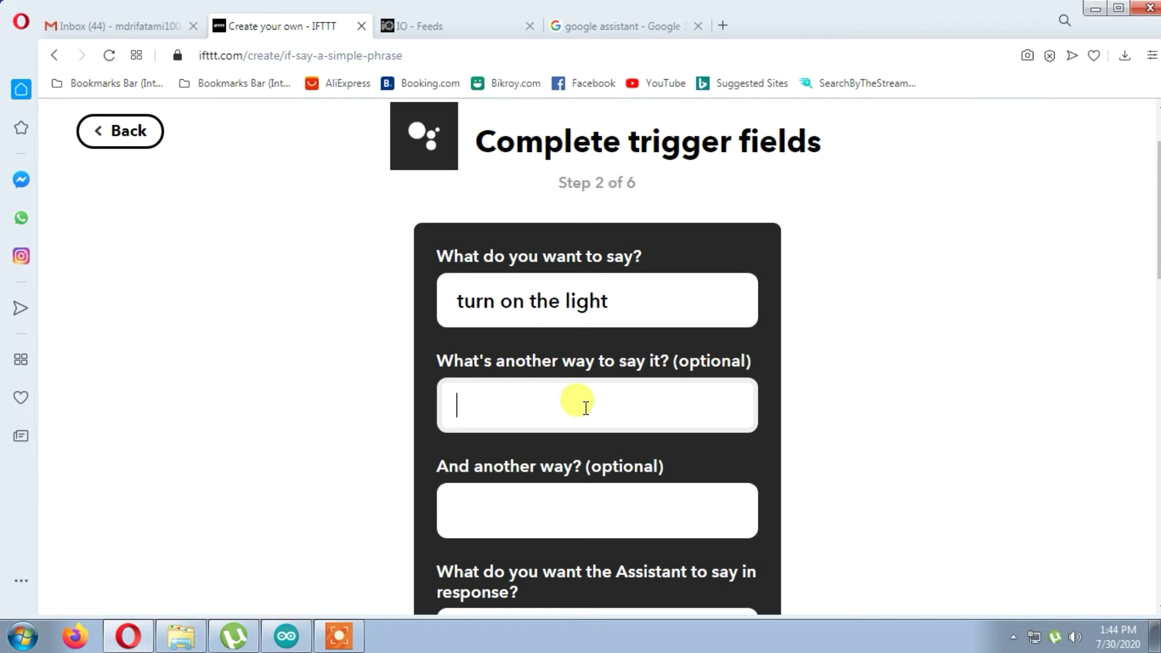
text(tun)
text(n on )
text(Li)
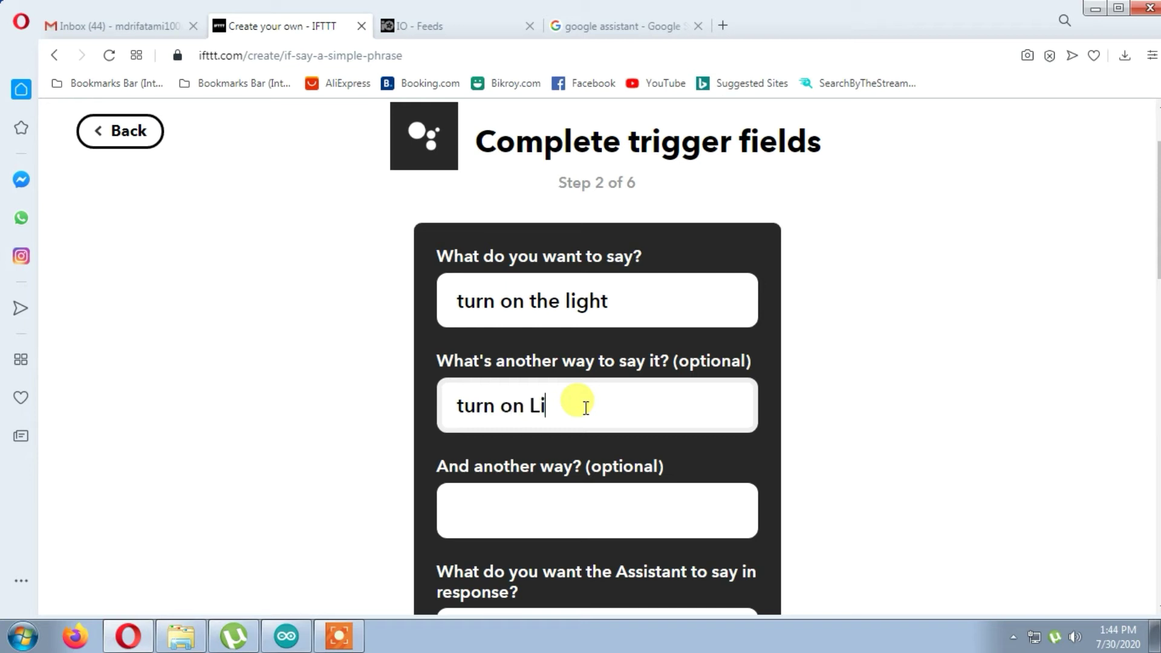
key(BackSpace)
text(light)
click(460, 505)
- Enter 'Light on' as the third phrasing of the trigger
scroll(697, 474, down, 3)
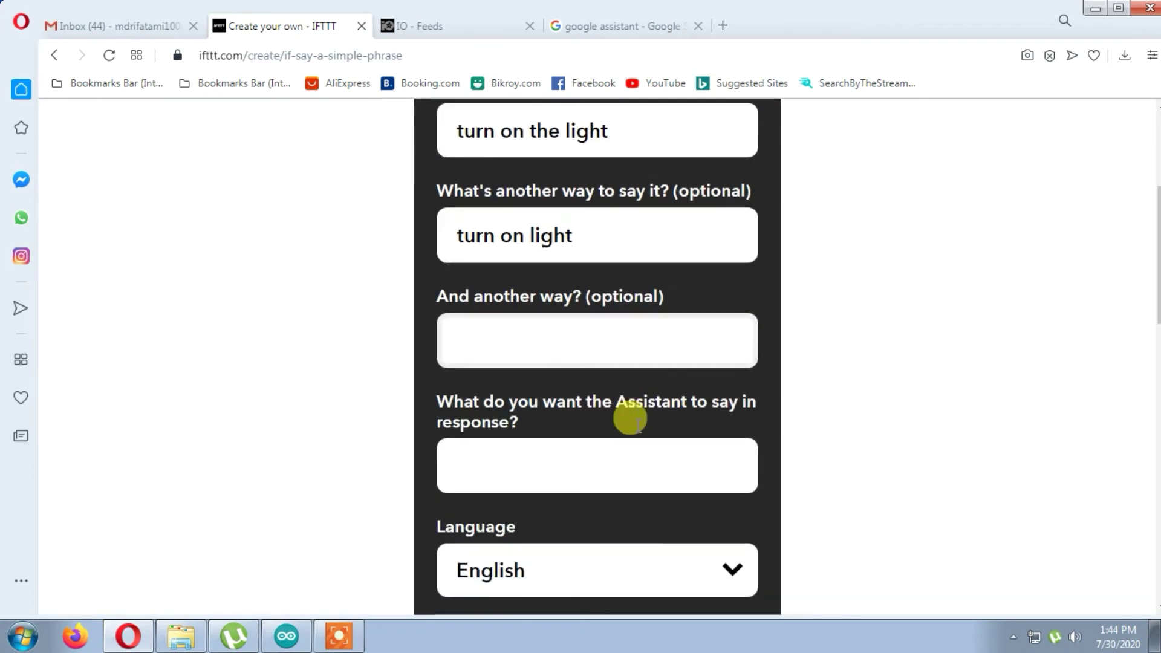
scroll(637, 426, up, 3)
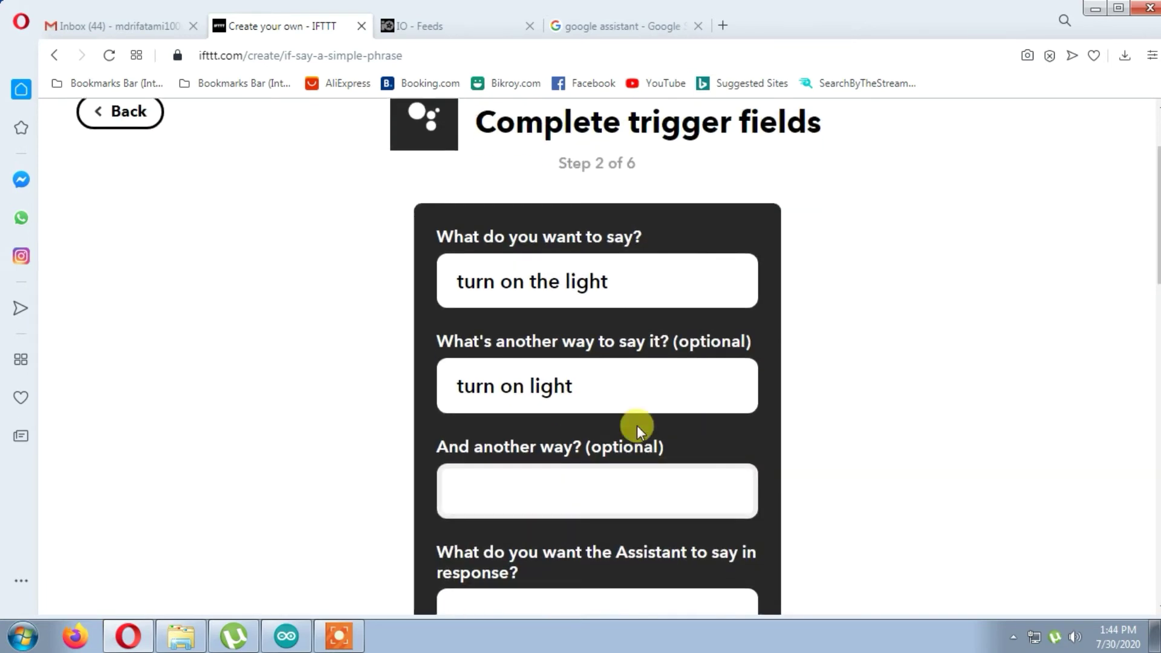
scroll(637, 425, down, 1)
text(Light)
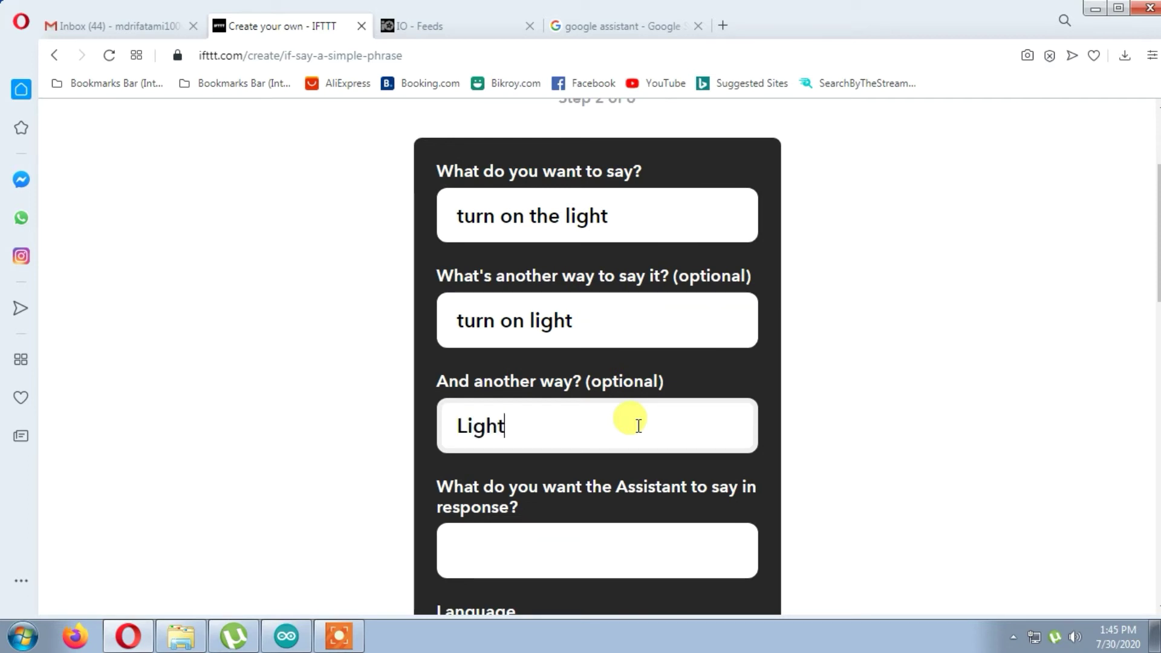
text( on)
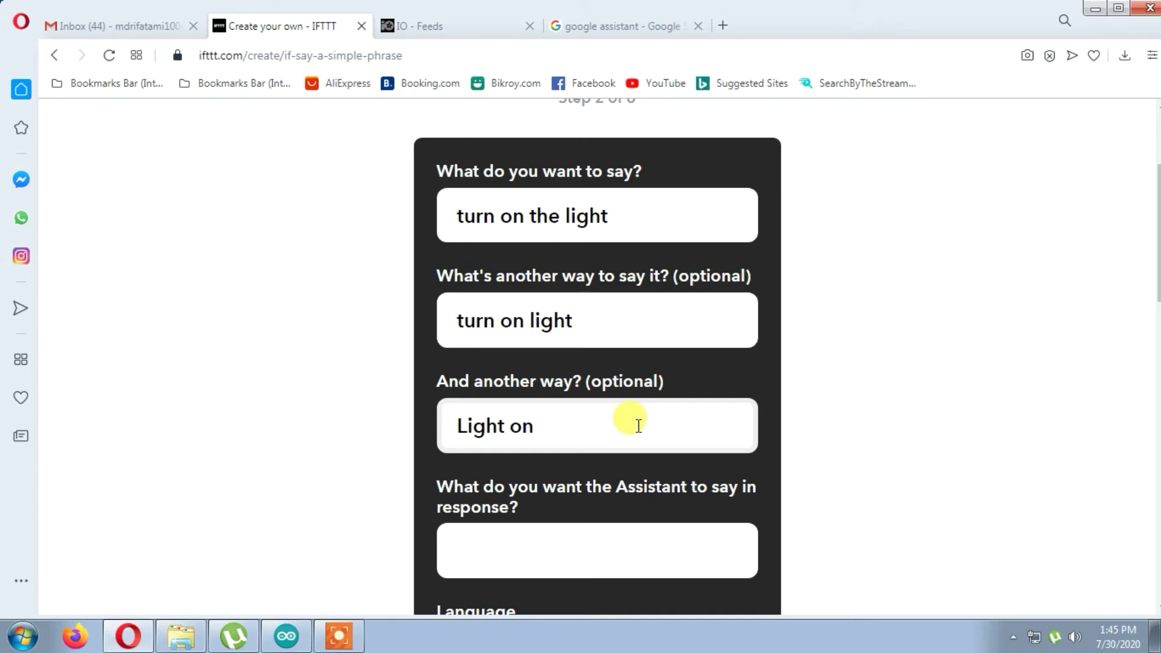
- Set the Assistant's reply to 'Ok!! turning the light' and create the trigger
scroll(638, 425, down, 1)
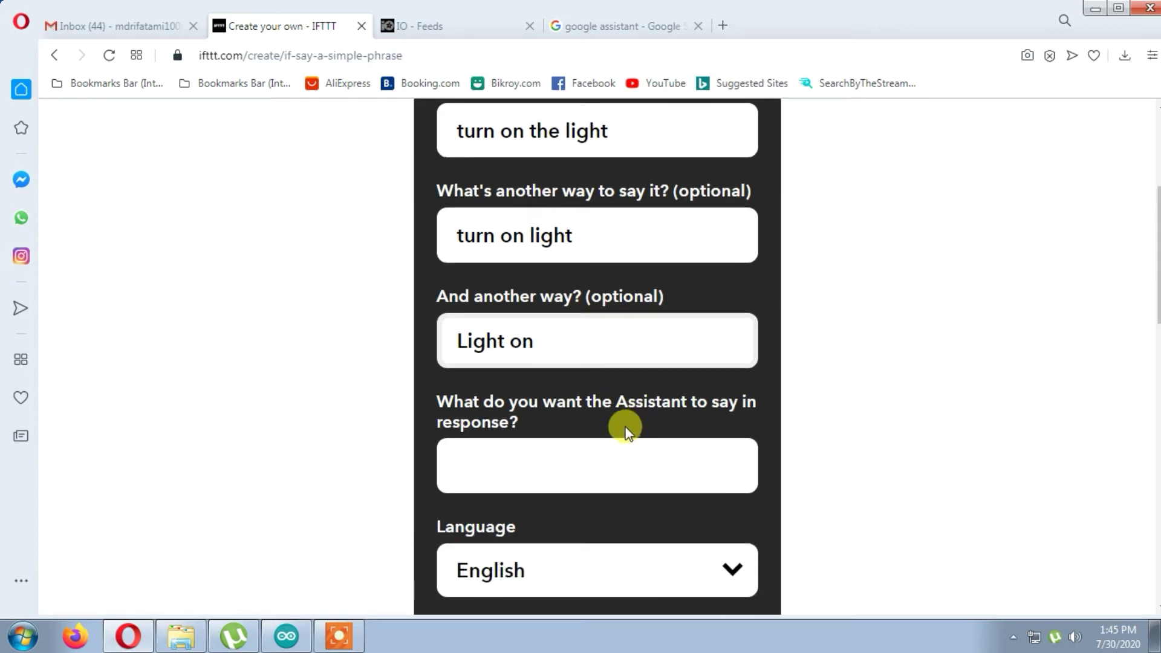
click(517, 472)
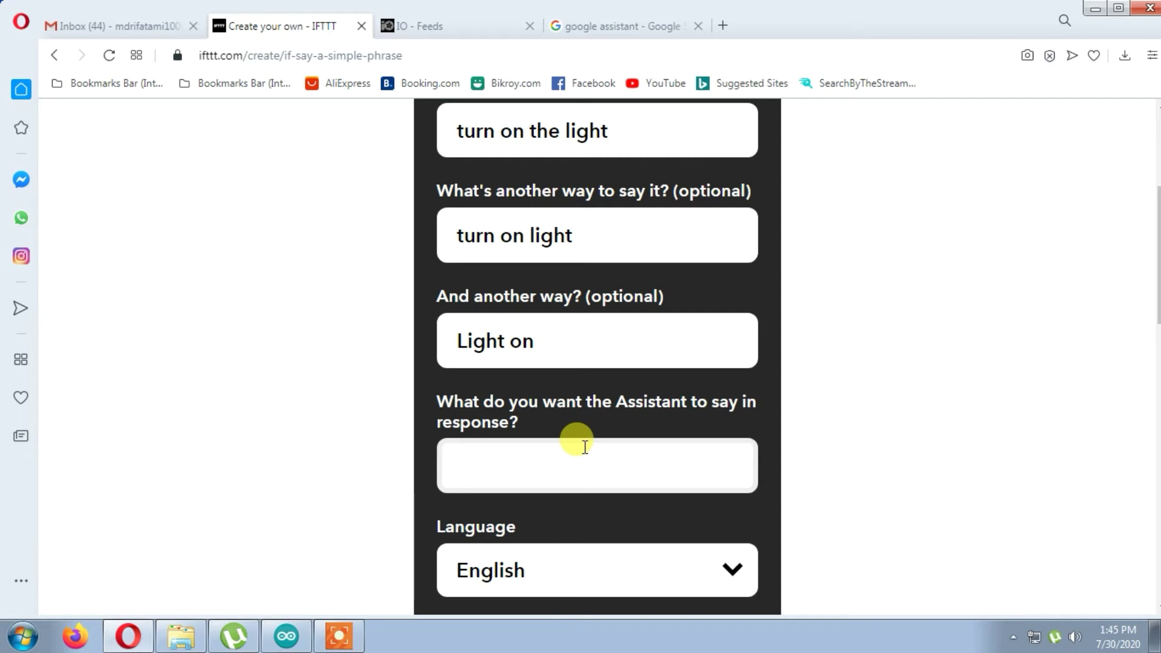
text(Ok!!)
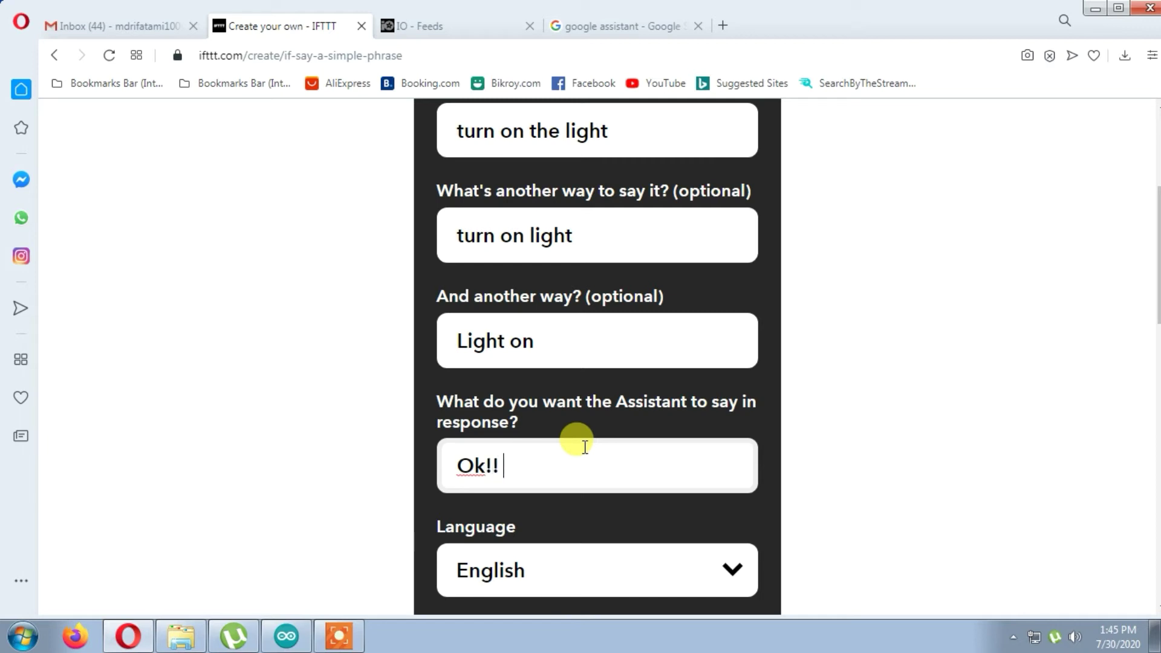
text( tur)
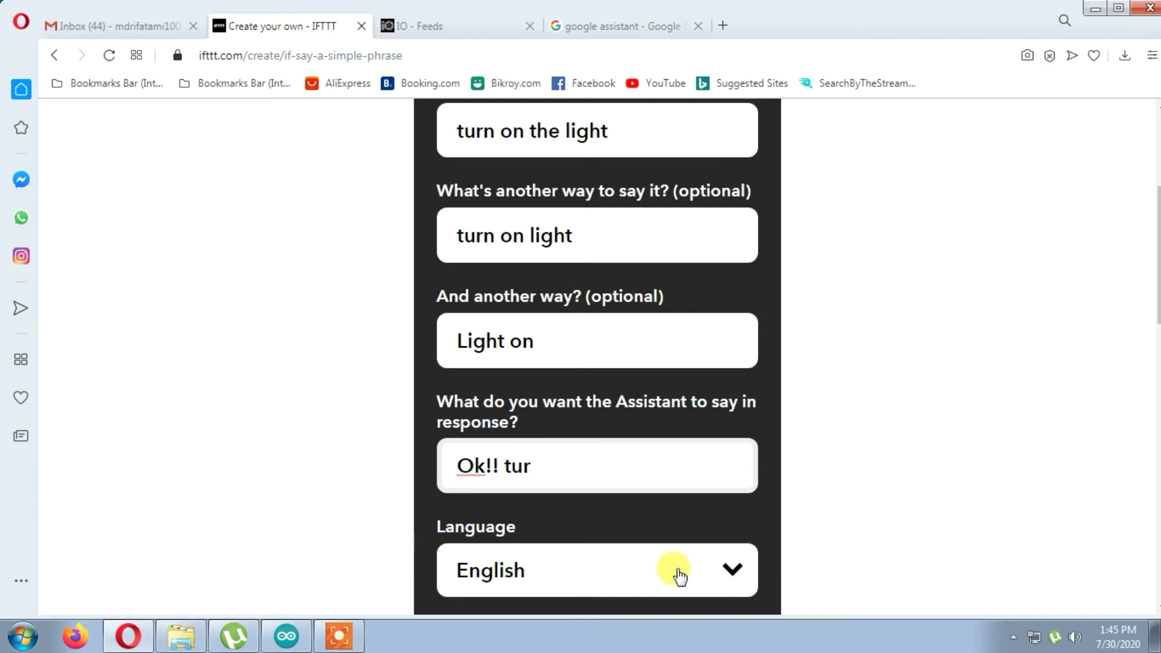
text(ning th)
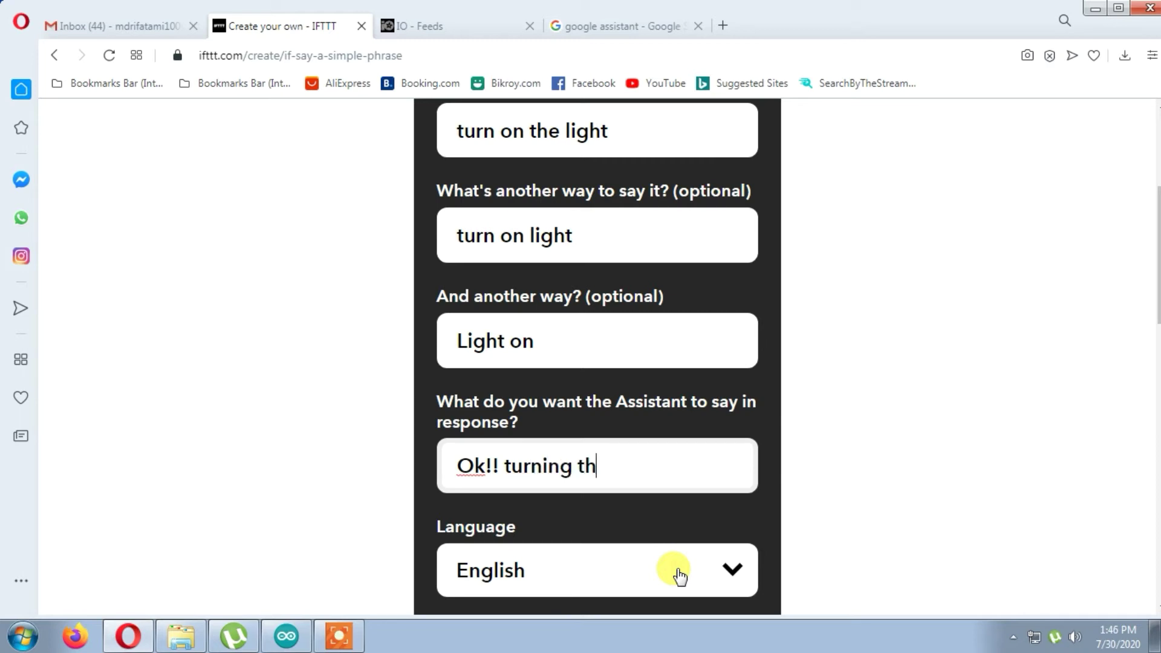
text(e light)
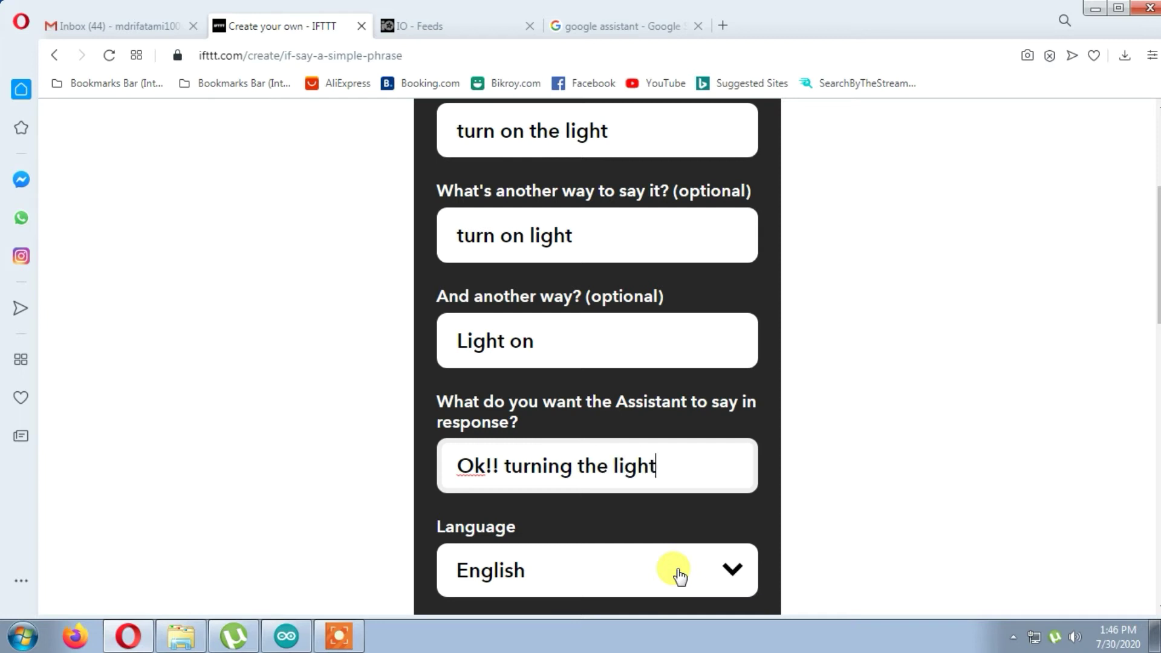
scroll(677, 574, down, 5)
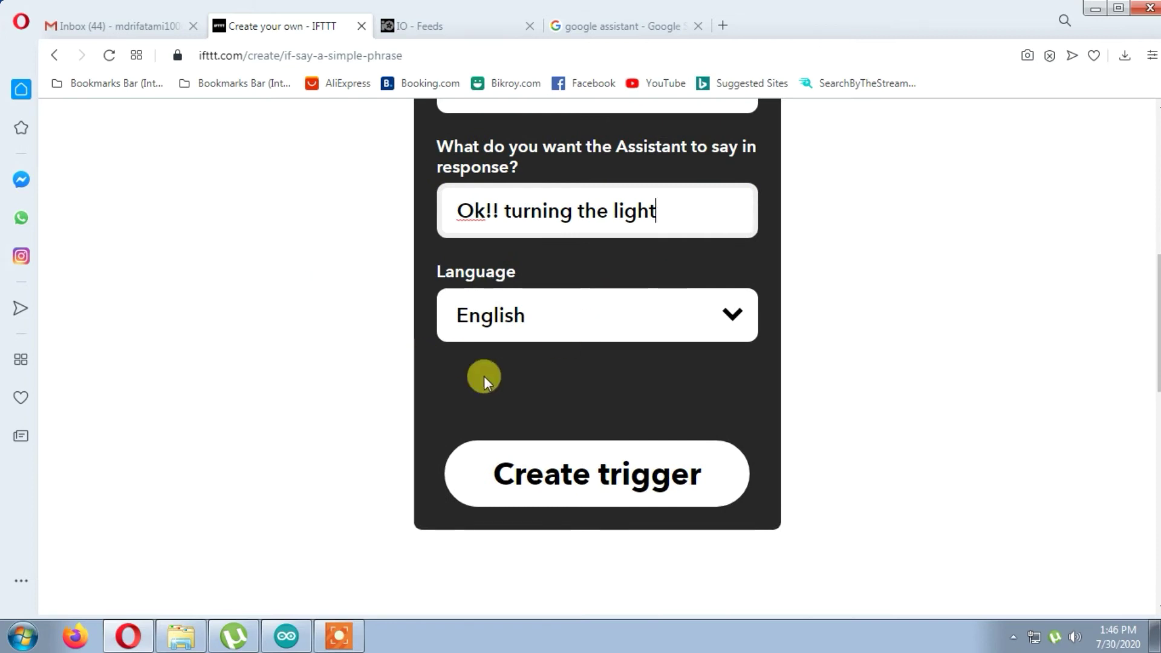
click(551, 475)
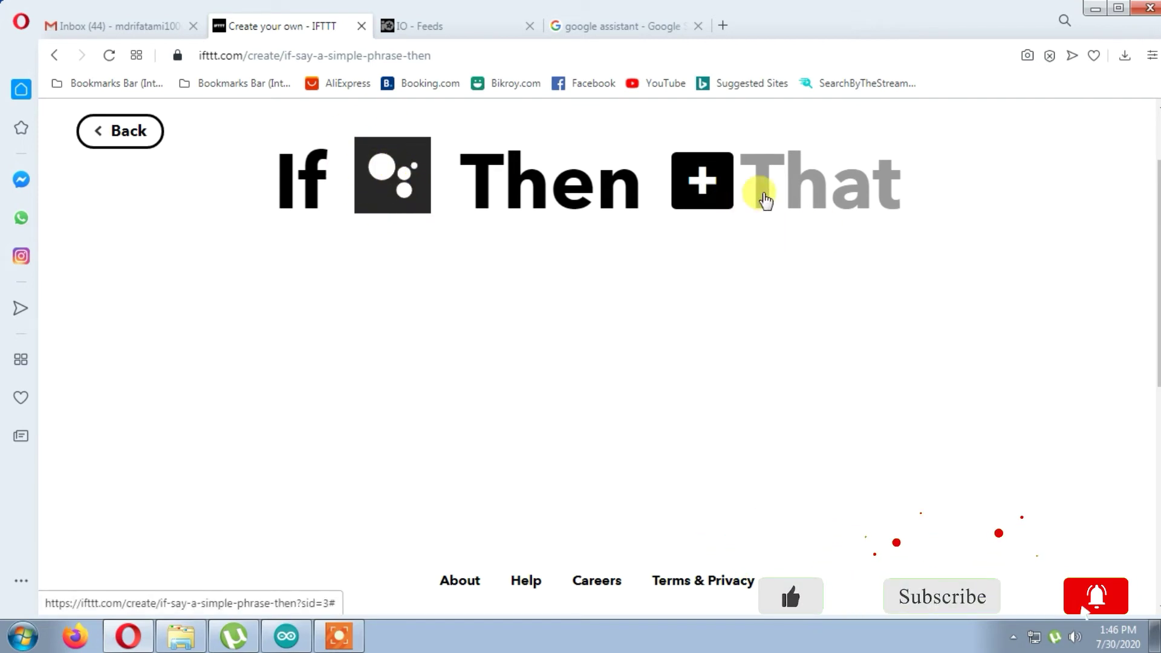
- Search 'ad', choose Adafruit as the action service, and start connecting the Adafruit account
click(703, 193)
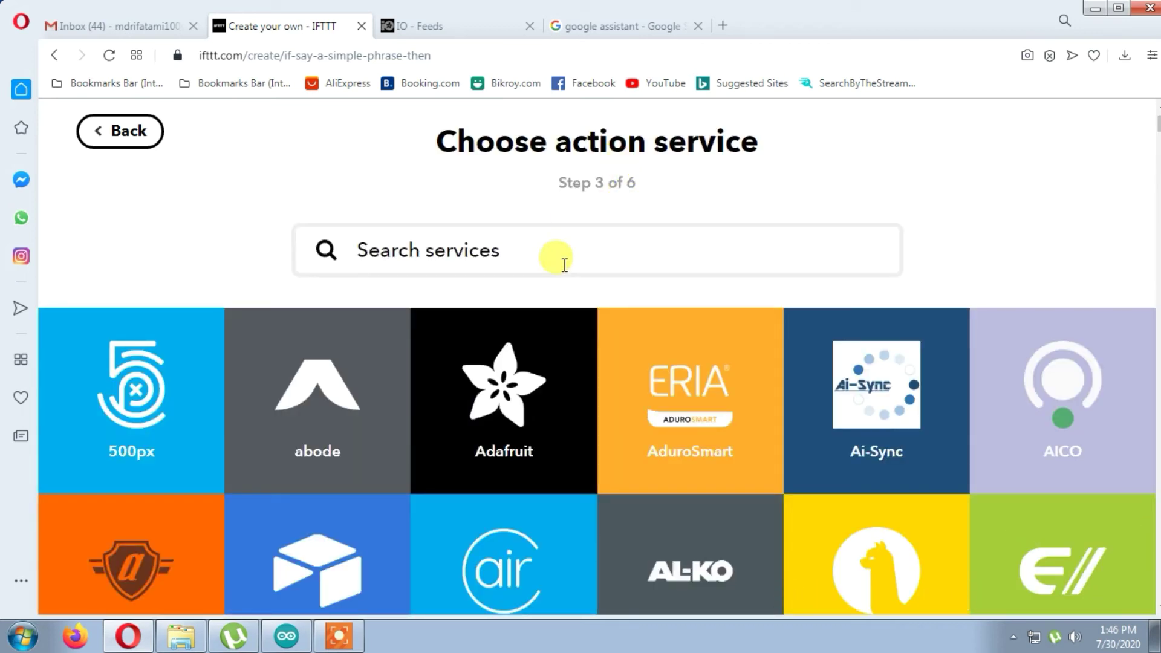
text(ad)
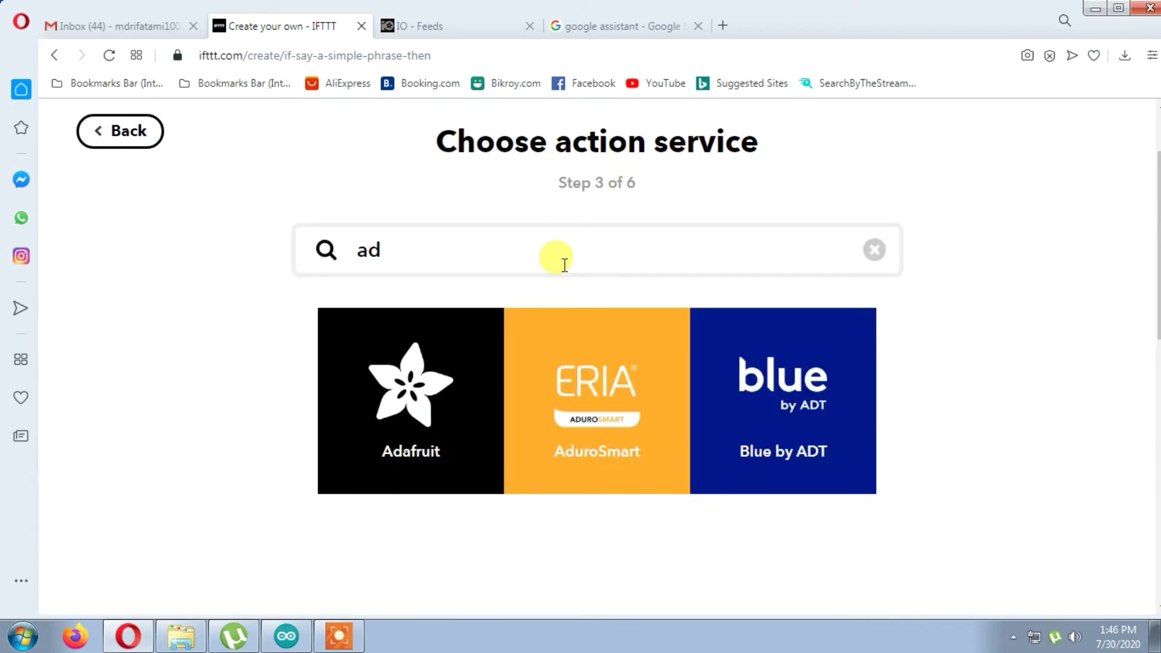
click(447, 427)
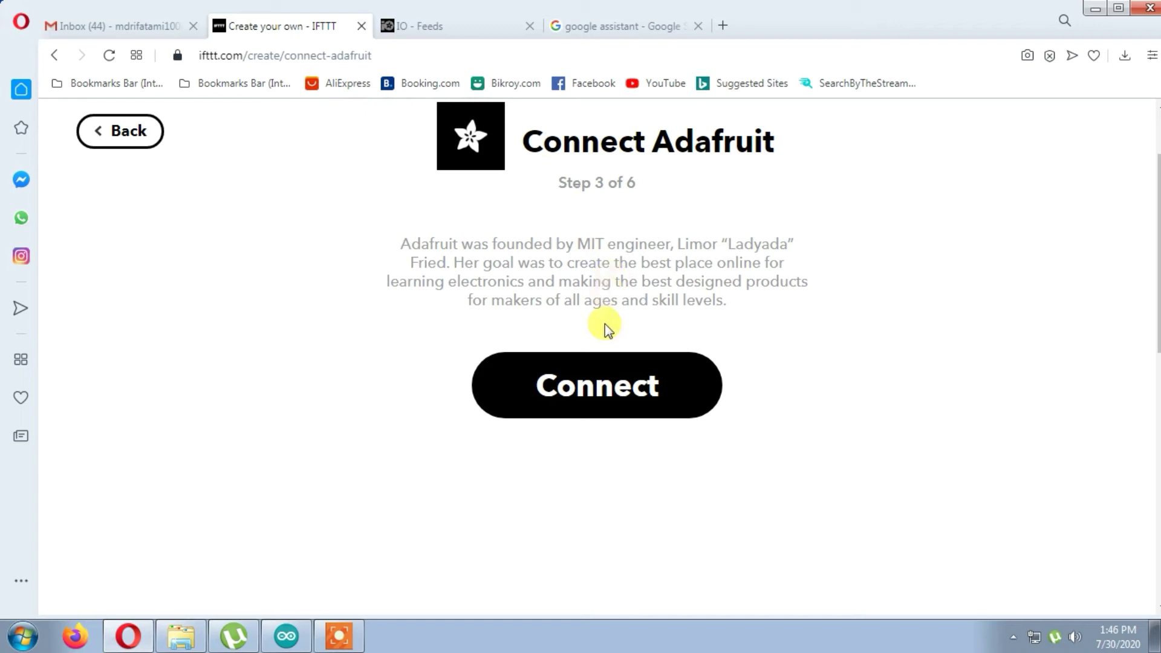
click(589, 387)
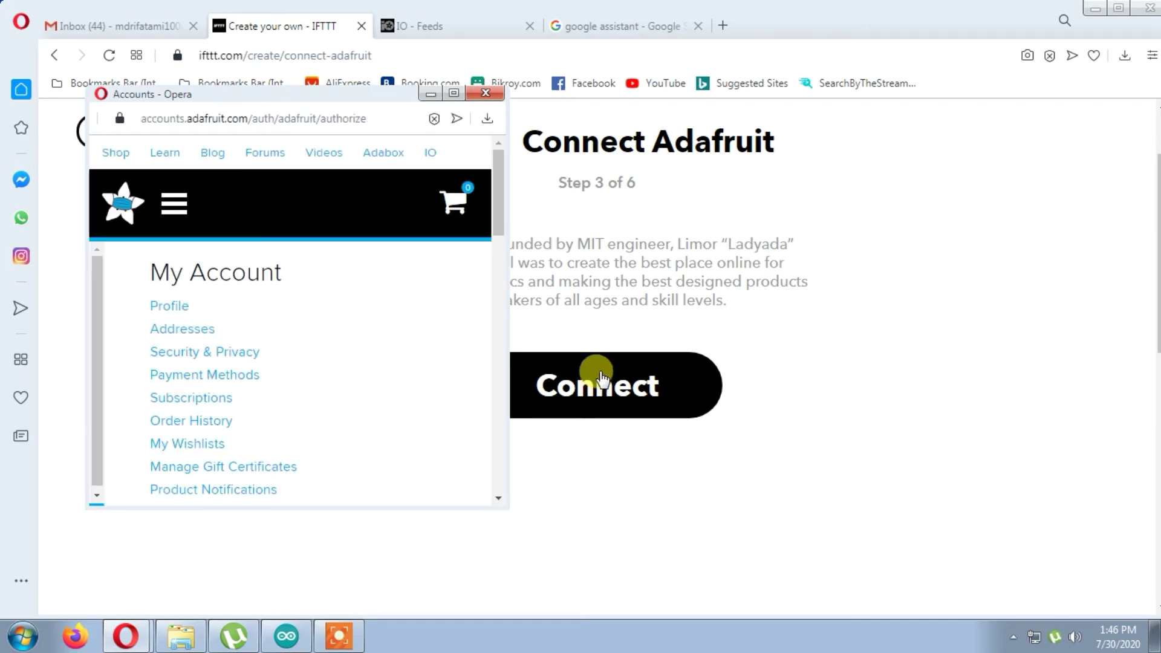
scroll(306, 383, down, 5)
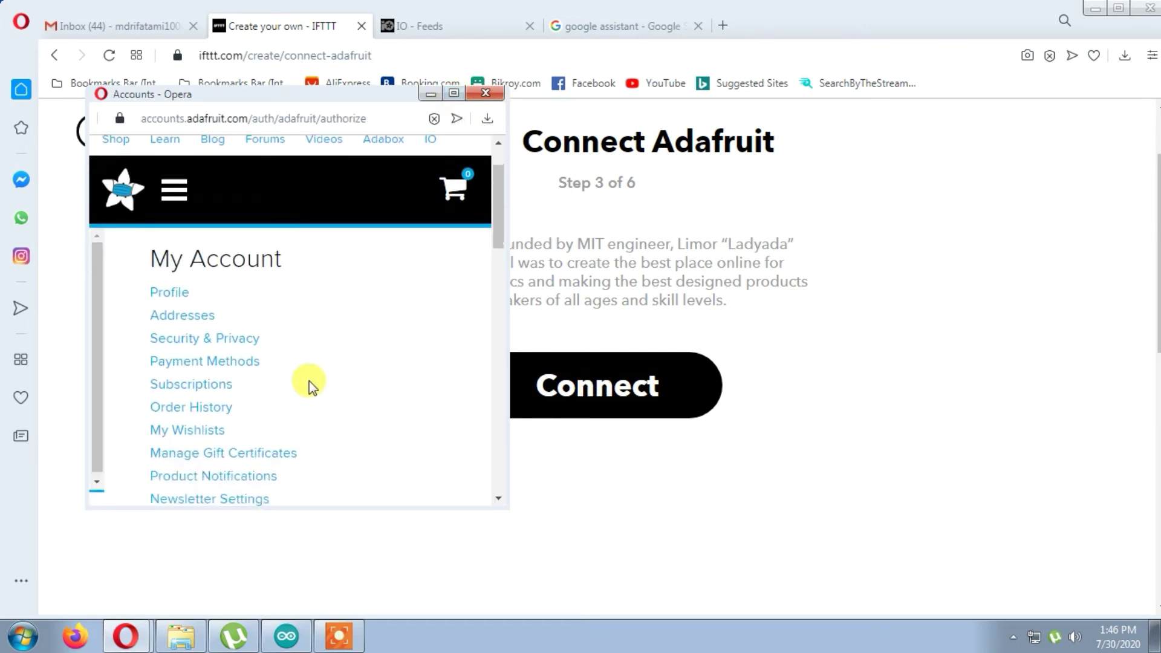
scroll(306, 380, down, 2)
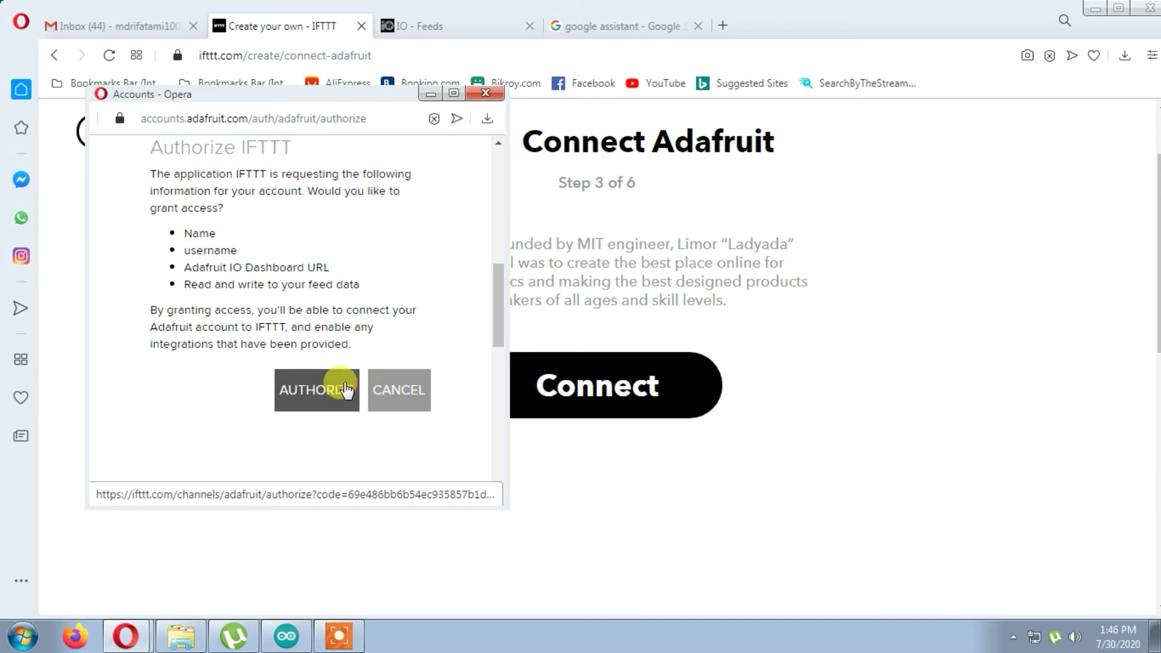
click(345, 390)
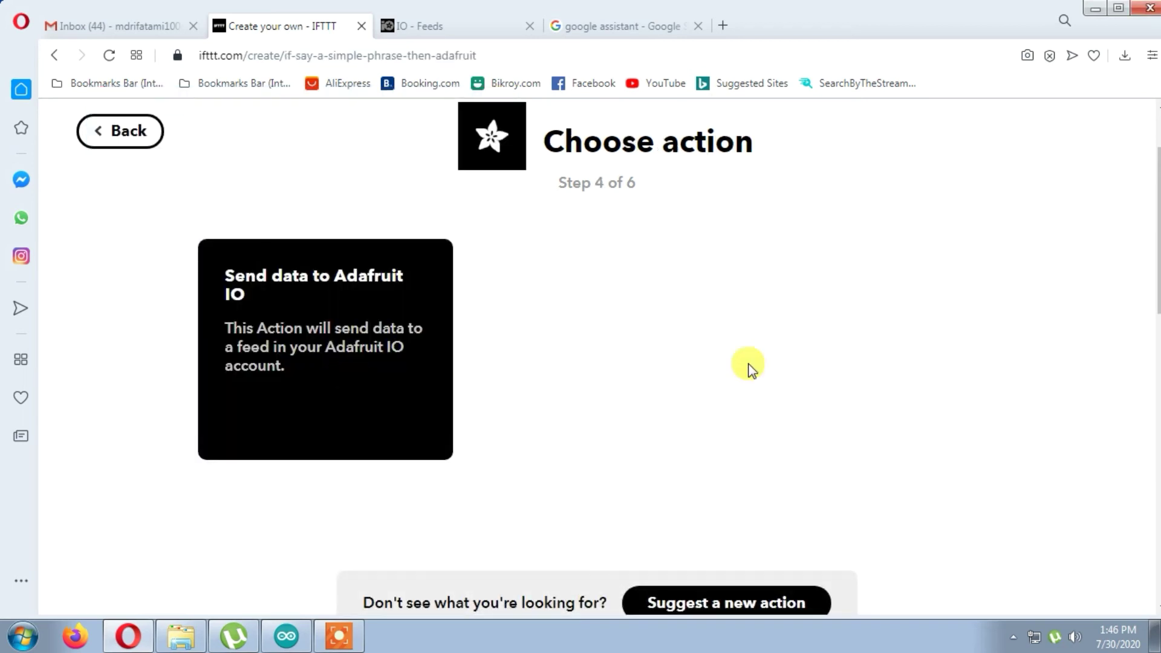
- Pick the 'Send data to Adafruit IO' action card
scroll(946, 417, down, 5)
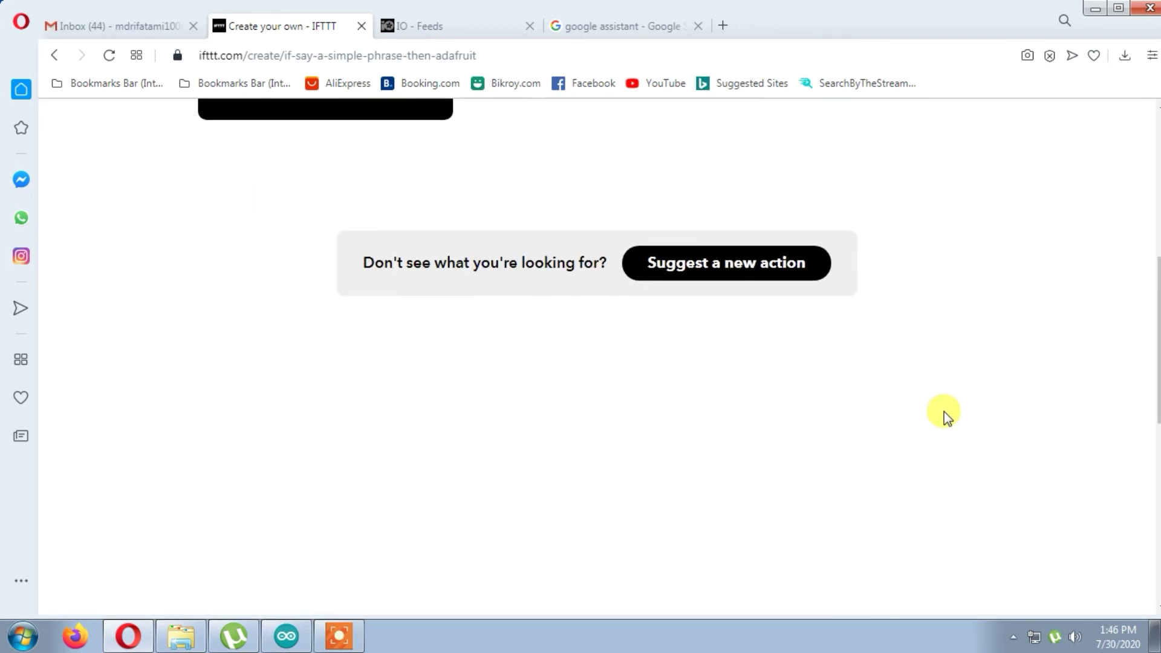
scroll(946, 417, up, 5)
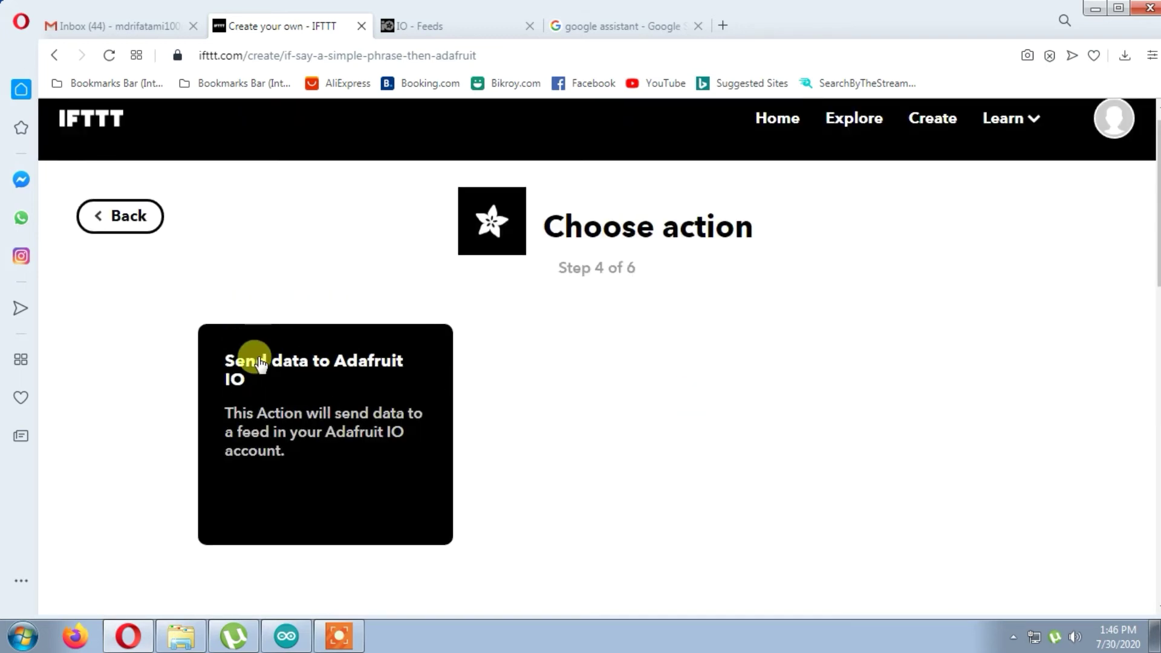
click(260, 363)
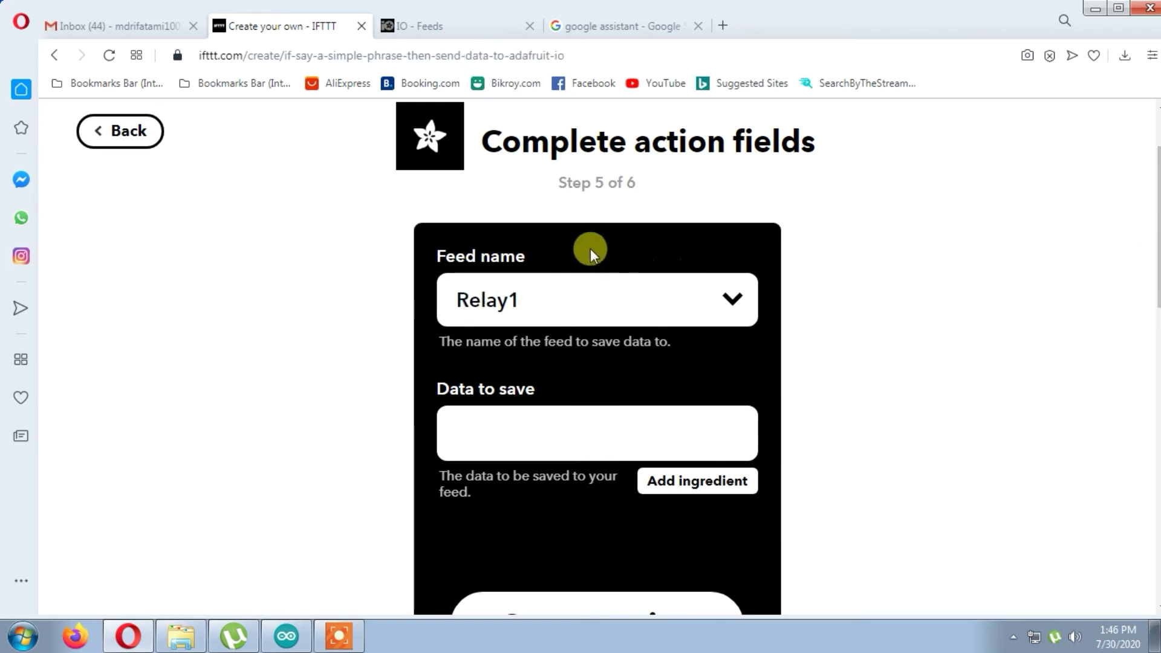
- Check the Relay1–Relay4 feeds in the Adafruit IO tab, then return to IFTTT
click(399, 30)
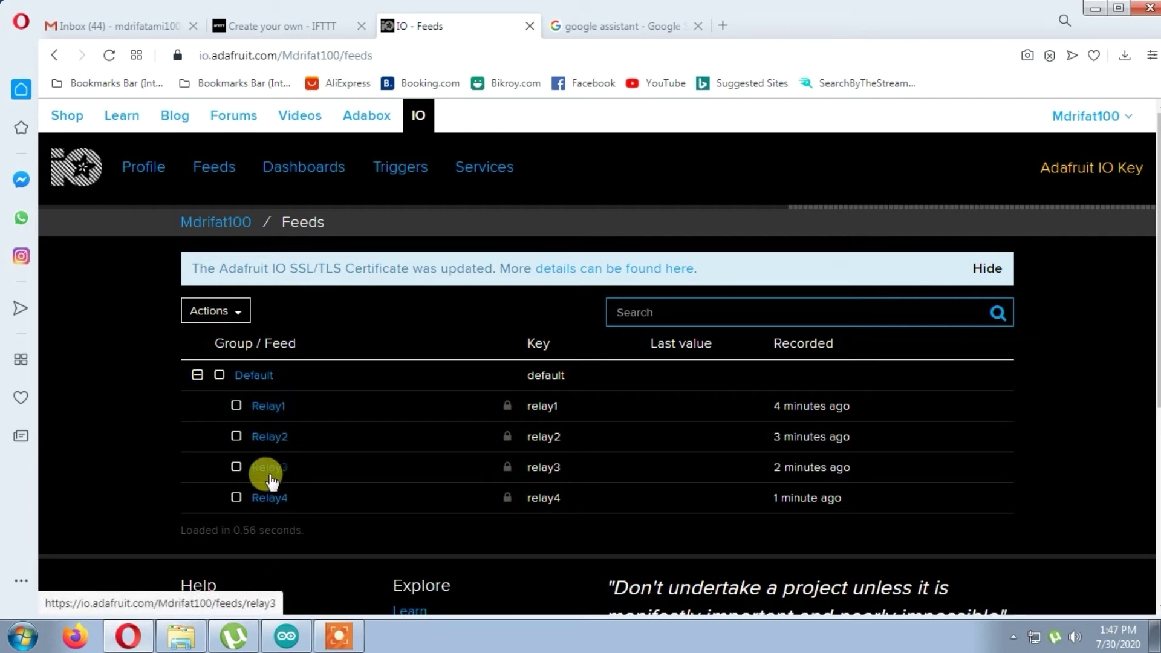
click(291, 26)
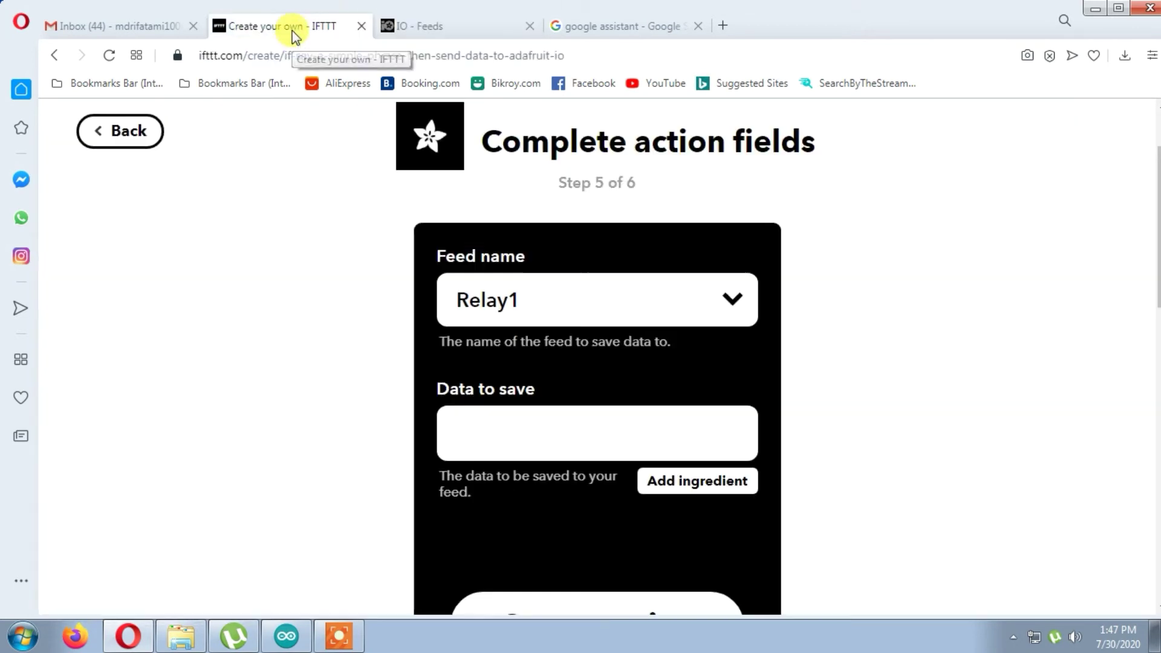
- Keep Relay1 as the feed, enter 0 as the data to save, and create the action
click(584, 309)
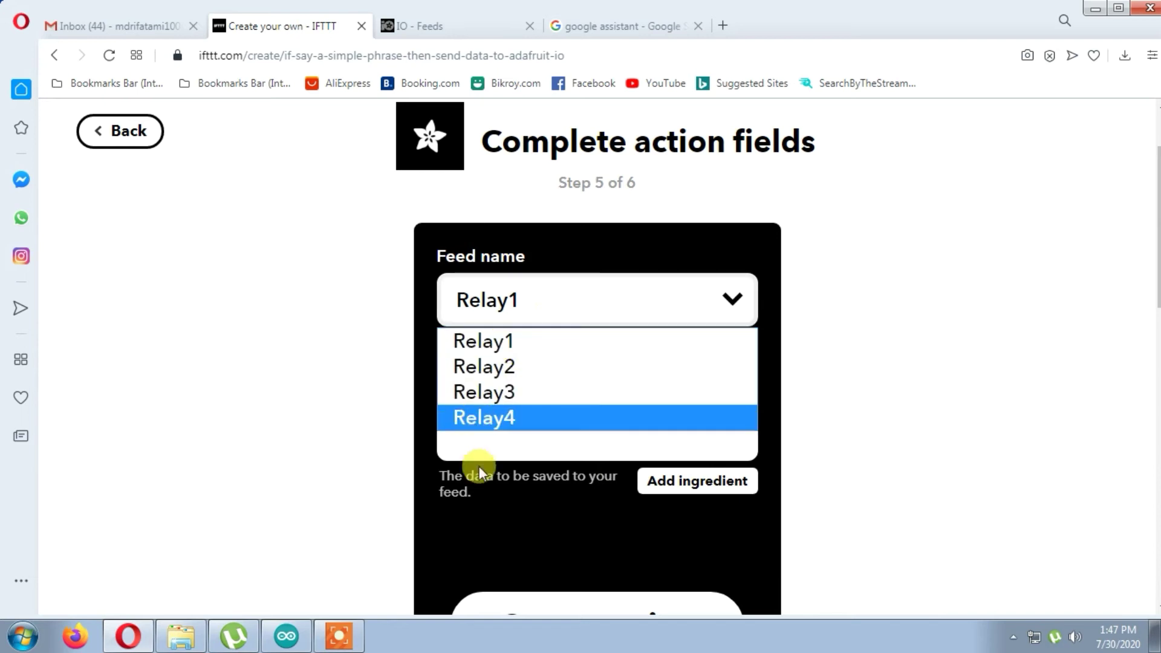
click(531, 298)
click(535, 299)
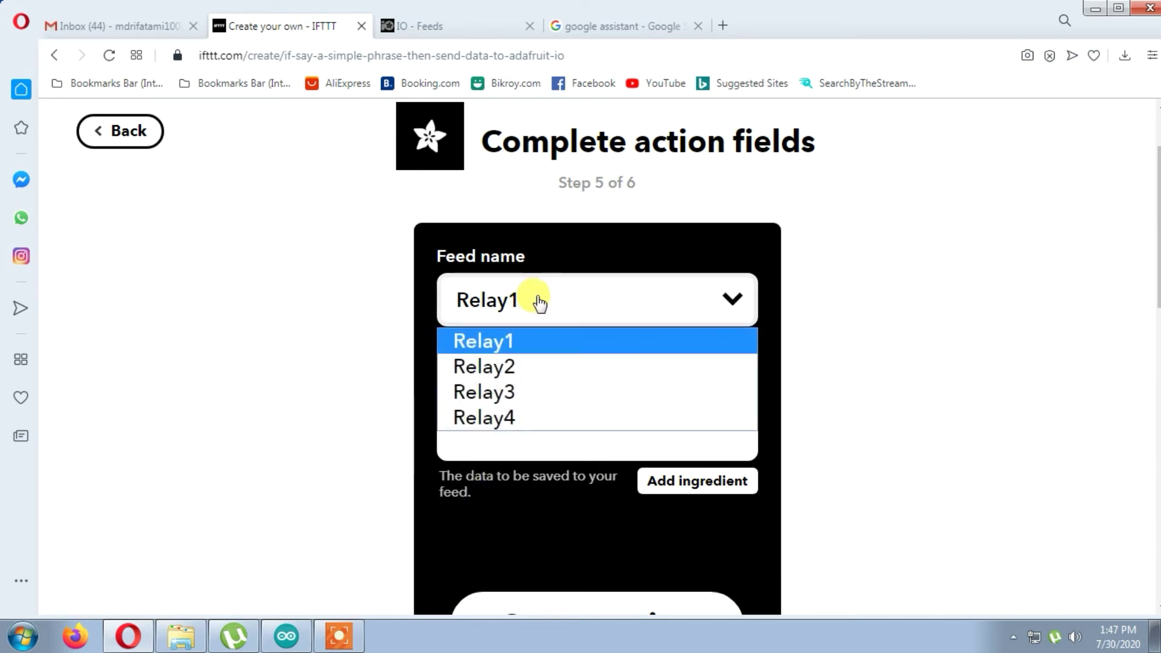
click(501, 343)
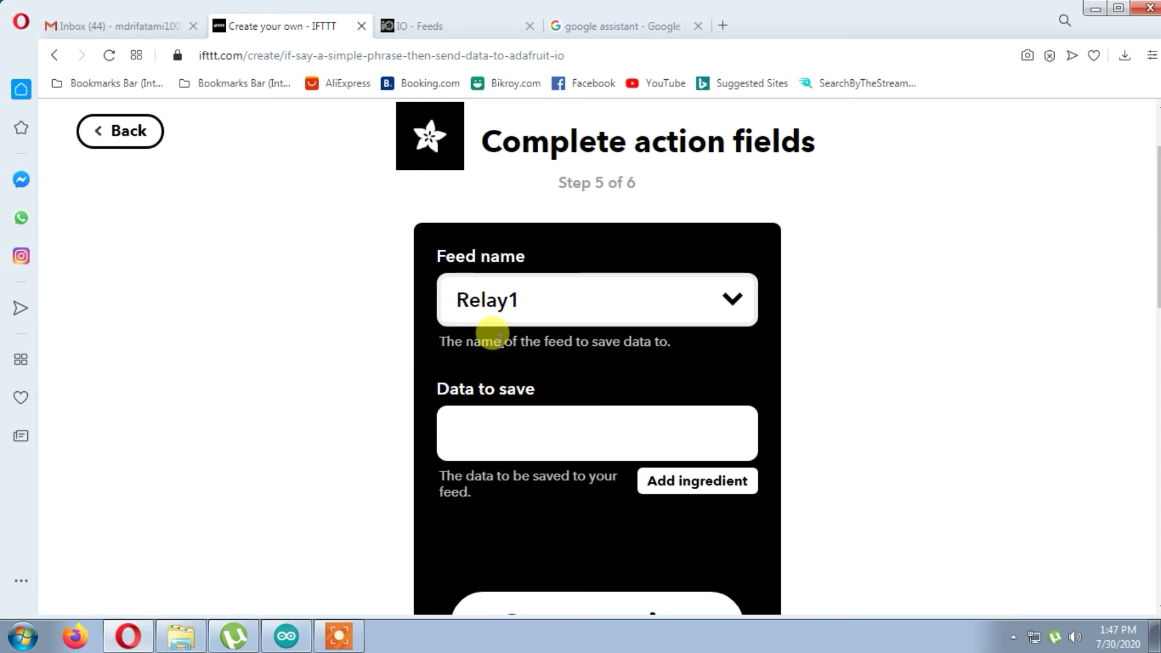
click(518, 434)
scroll(533, 399, down, 3)
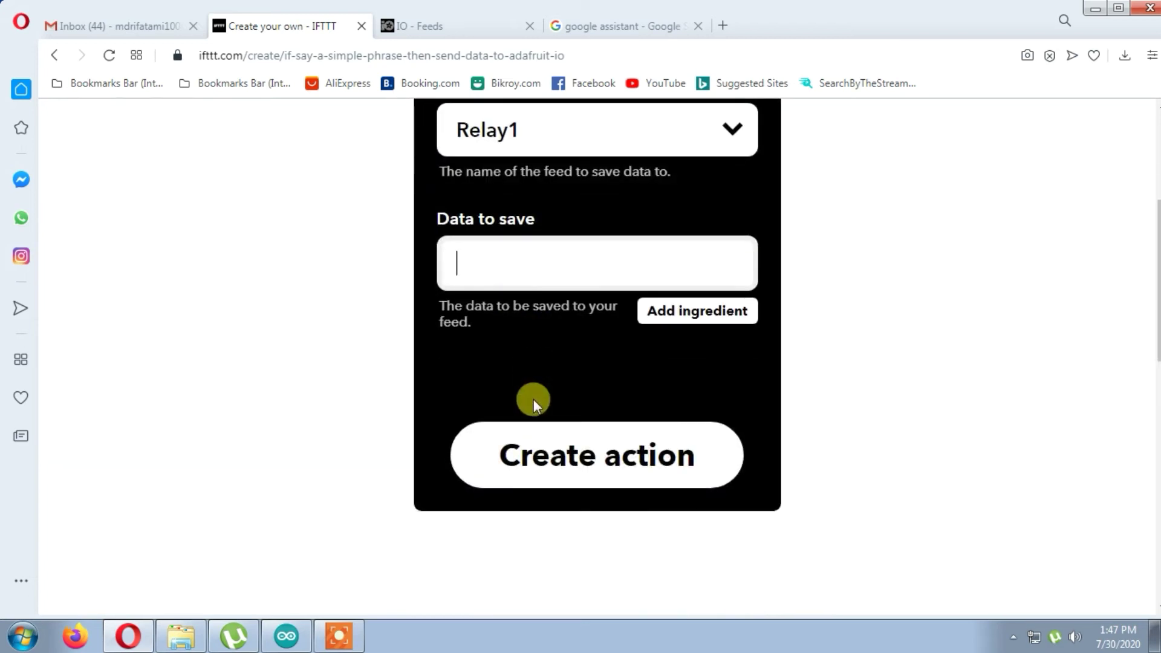
scroll(535, 396, up, 3)
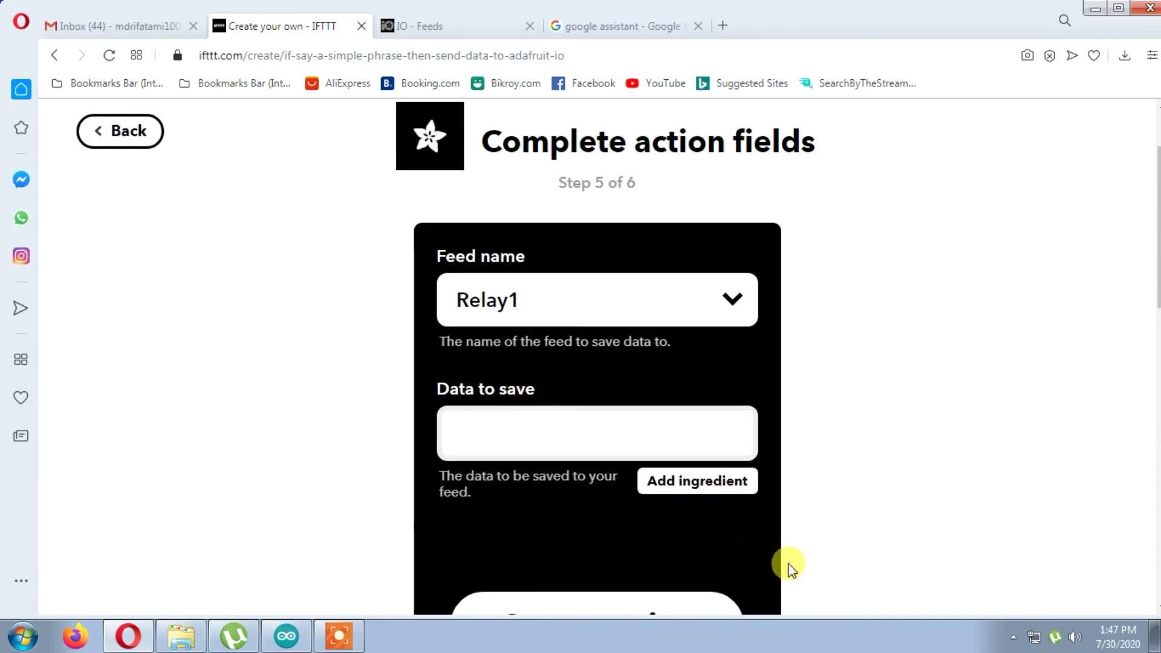
text(0)
scroll(734, 482, down, 4)
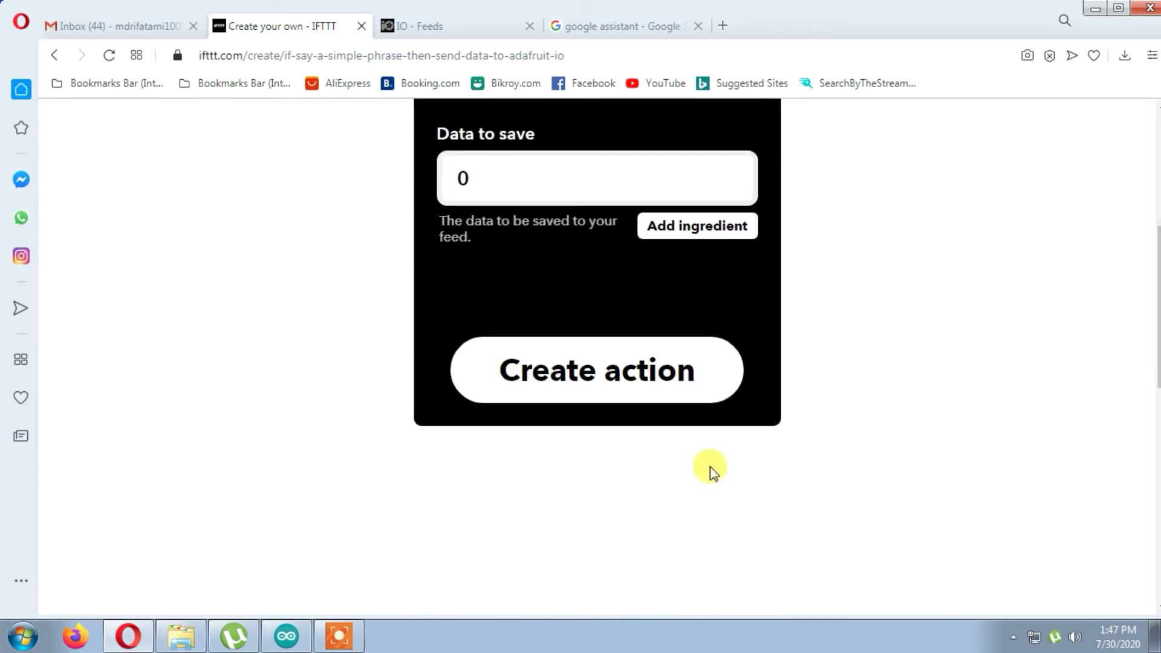
click(597, 371)
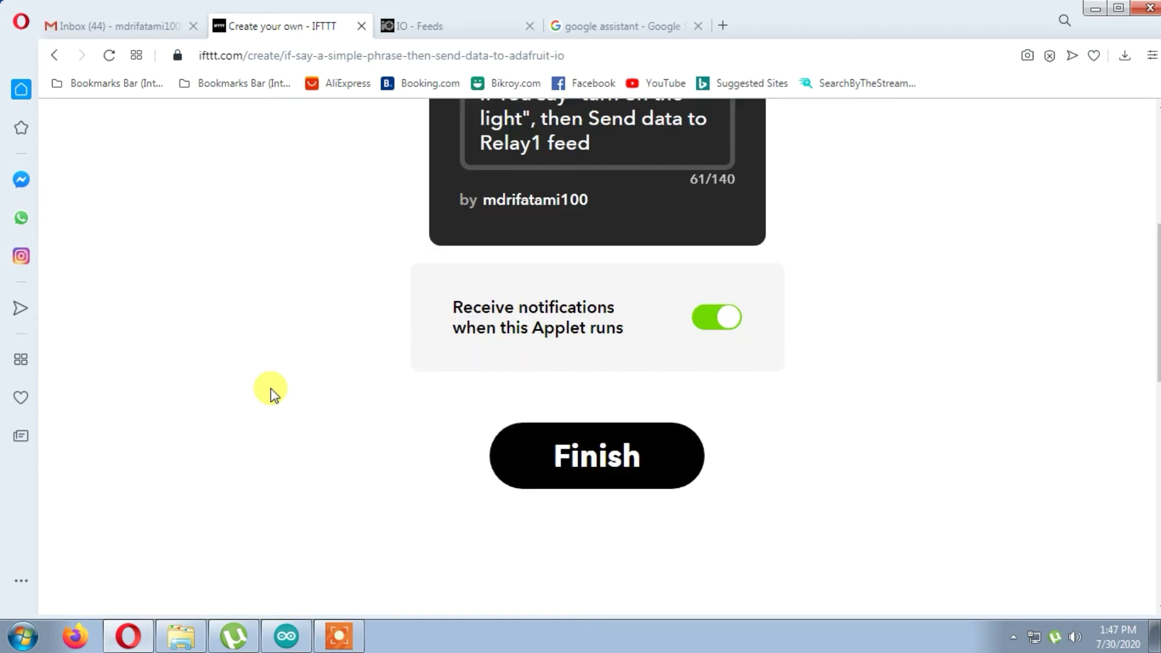
- Review and finish the 'turn on the light' to Relay1 applet
scroll(565, 542, up, 3)
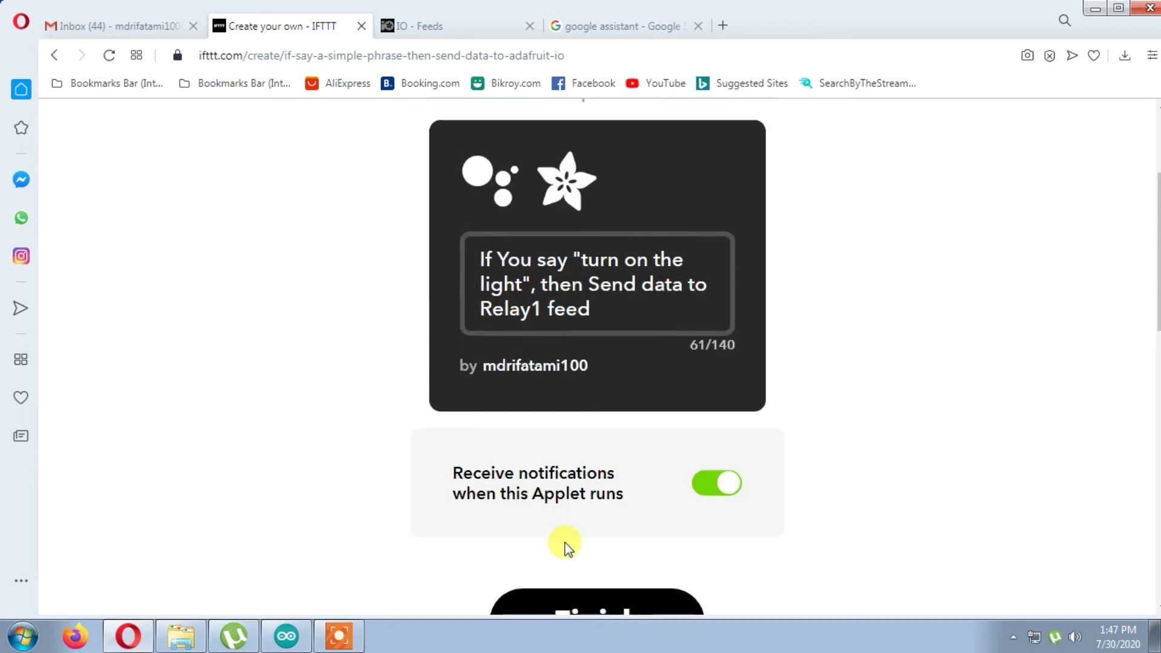
scroll(565, 542, down, 2)
scroll(565, 542, up, 5)
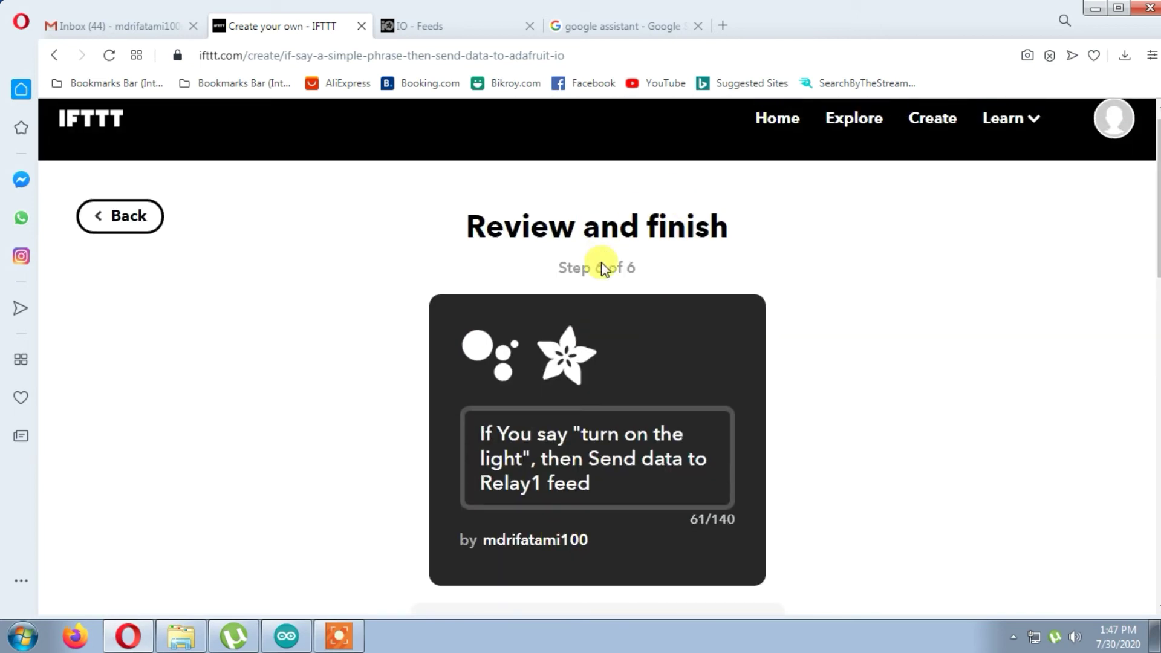
scroll(664, 446, down, 4)
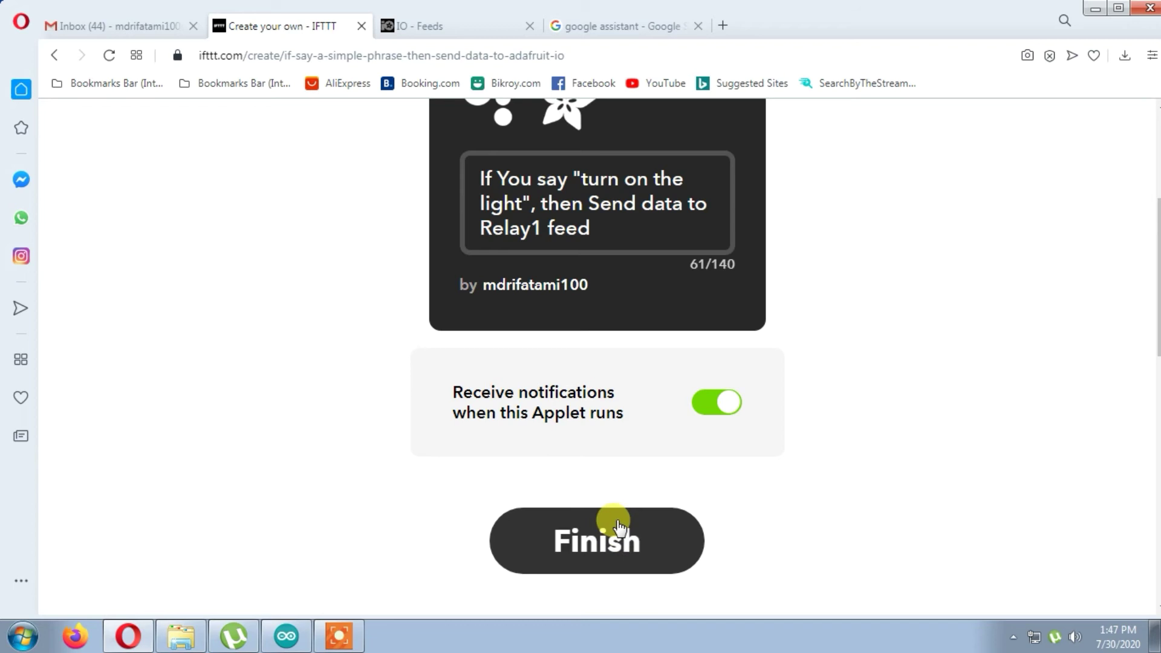
click(619, 526)
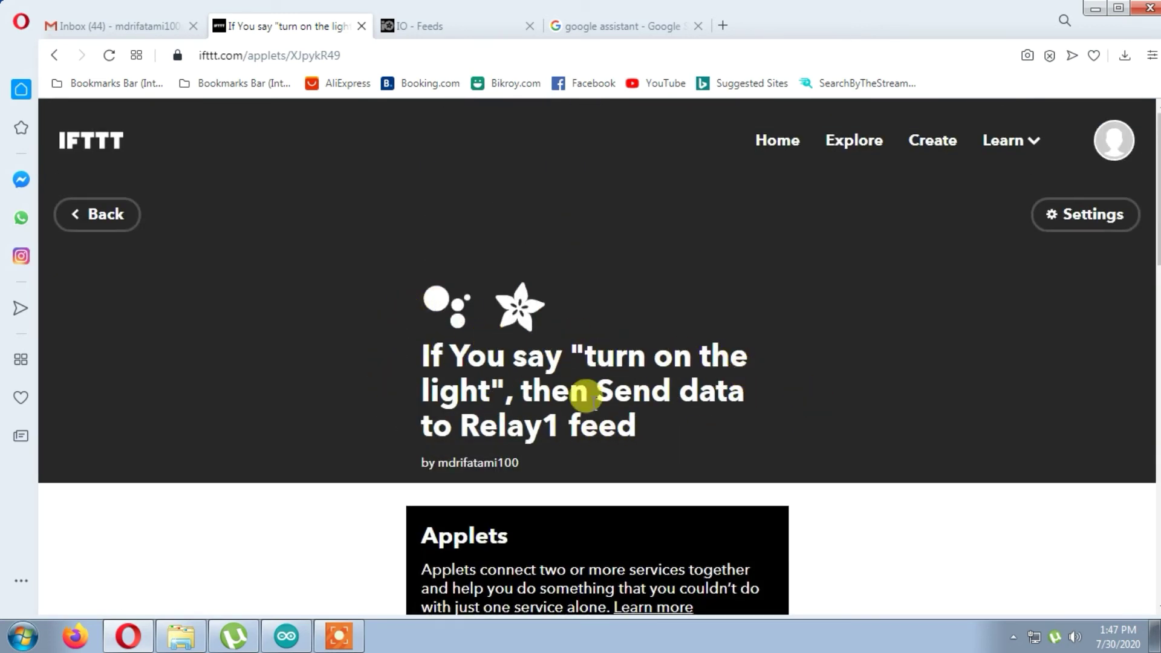
- Go to Create to open an empty If This Then That builder
scroll(692, 414, down, 3)
scroll(672, 411, up, 3)
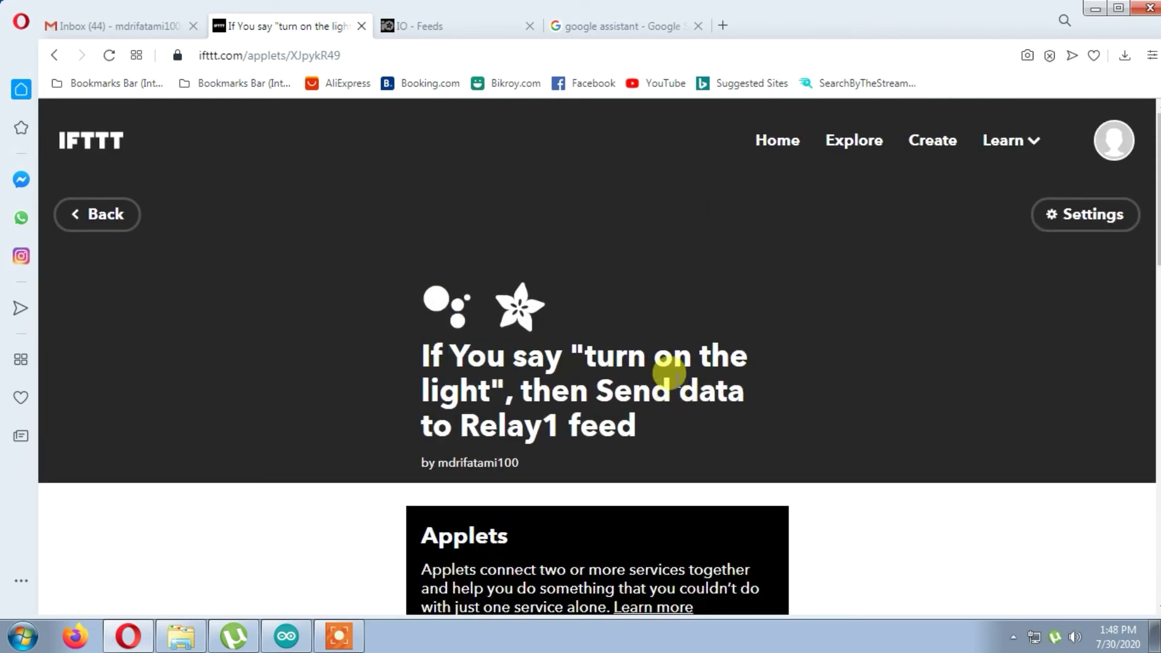
click(921, 144)
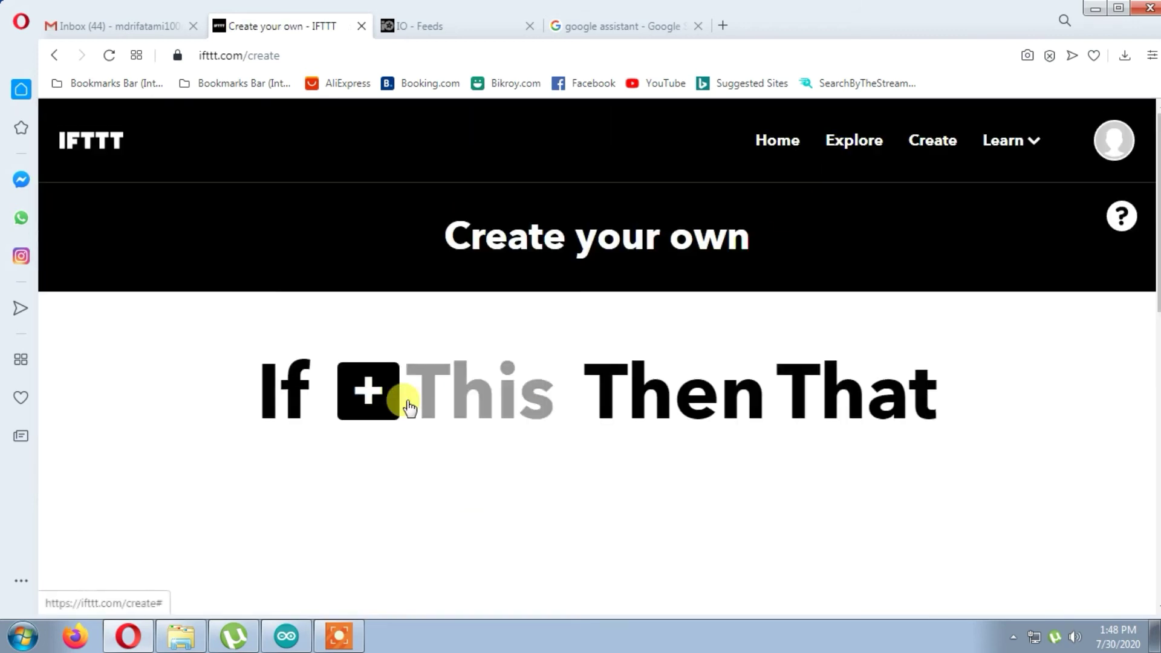
- Set the new applet's trigger to Google Assistant's 'Say a simple phrase'
click(358, 412)
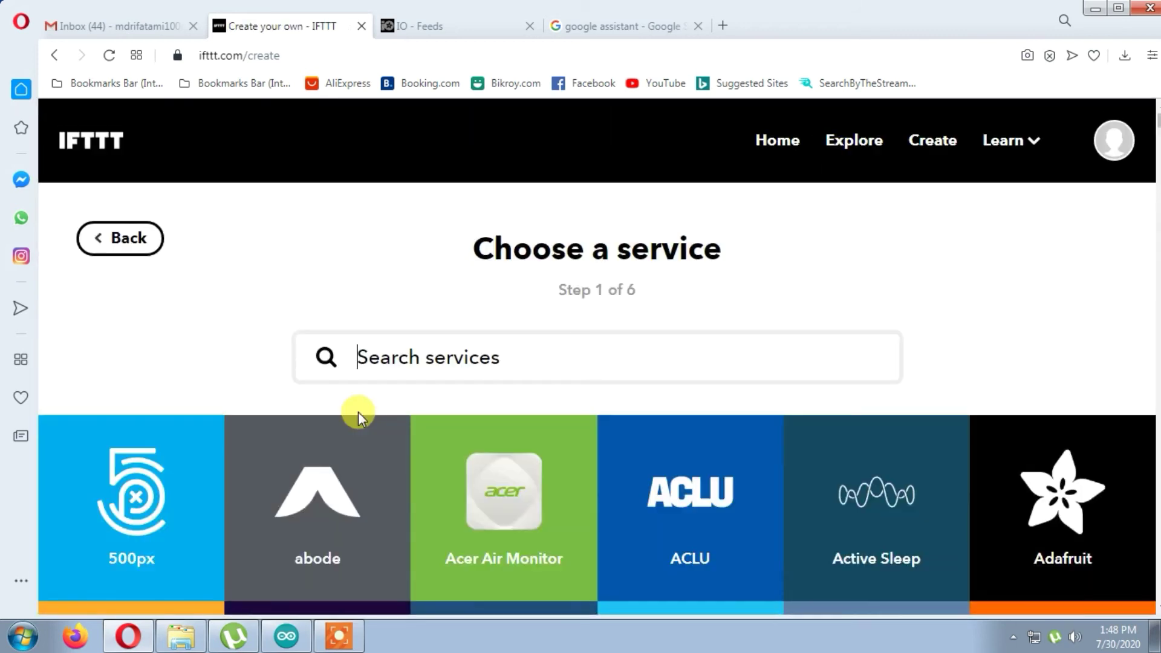
scroll(604, 393, down, 4)
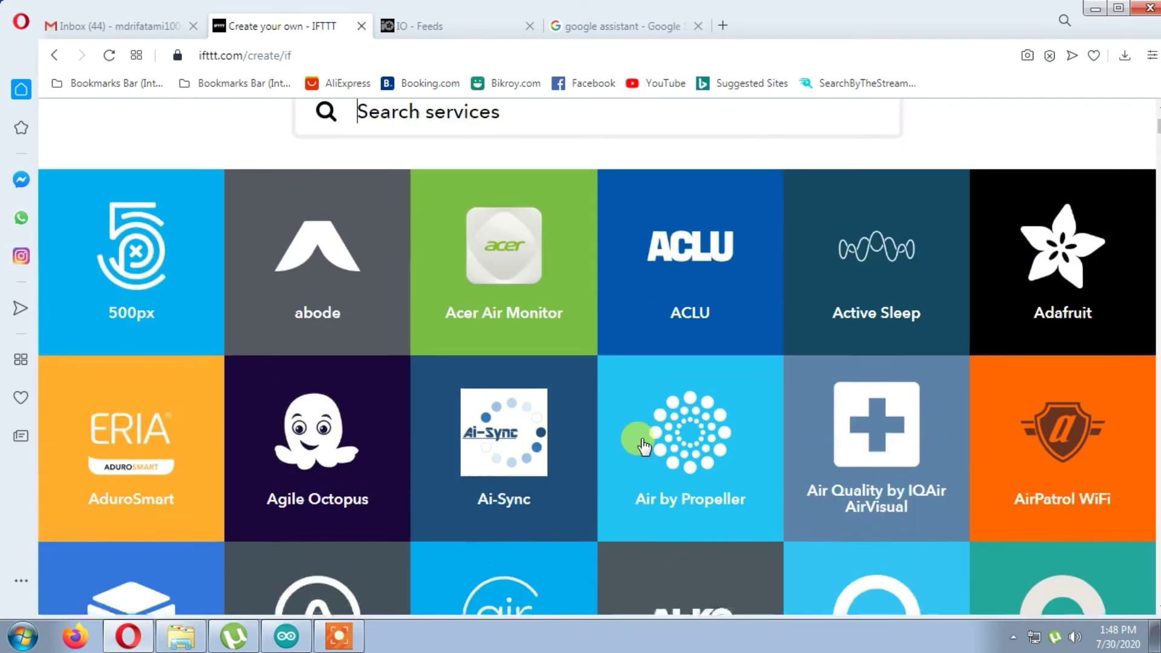
scroll(554, 337, up, 4)
text(ggg)
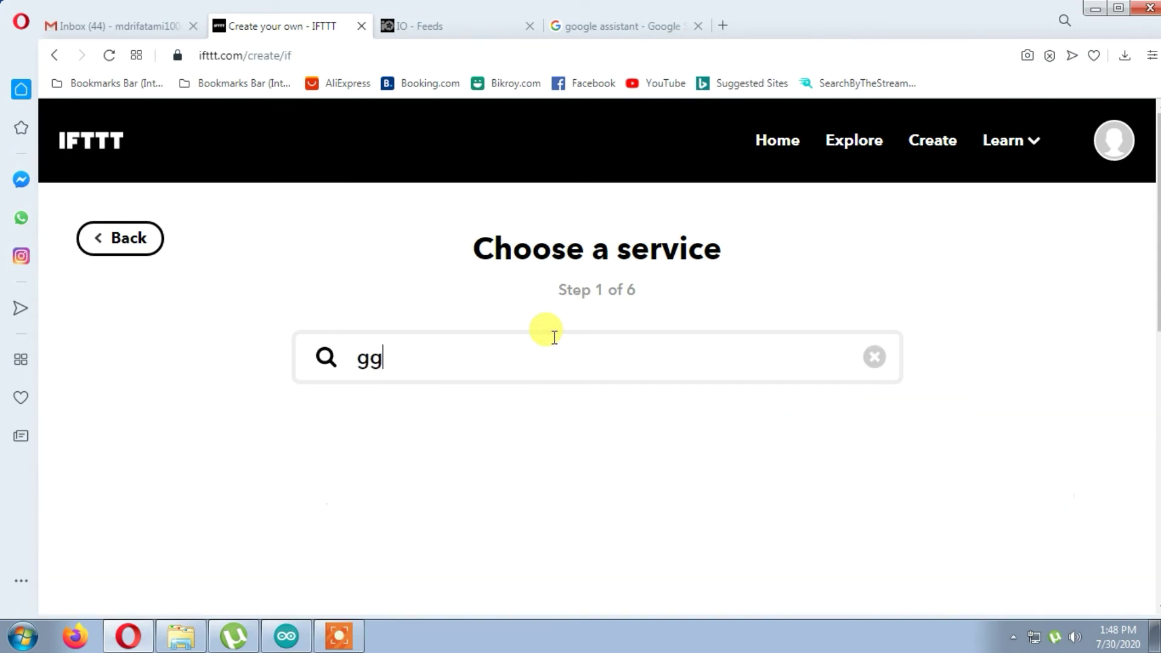
key(BackSpace)
text(oogle)
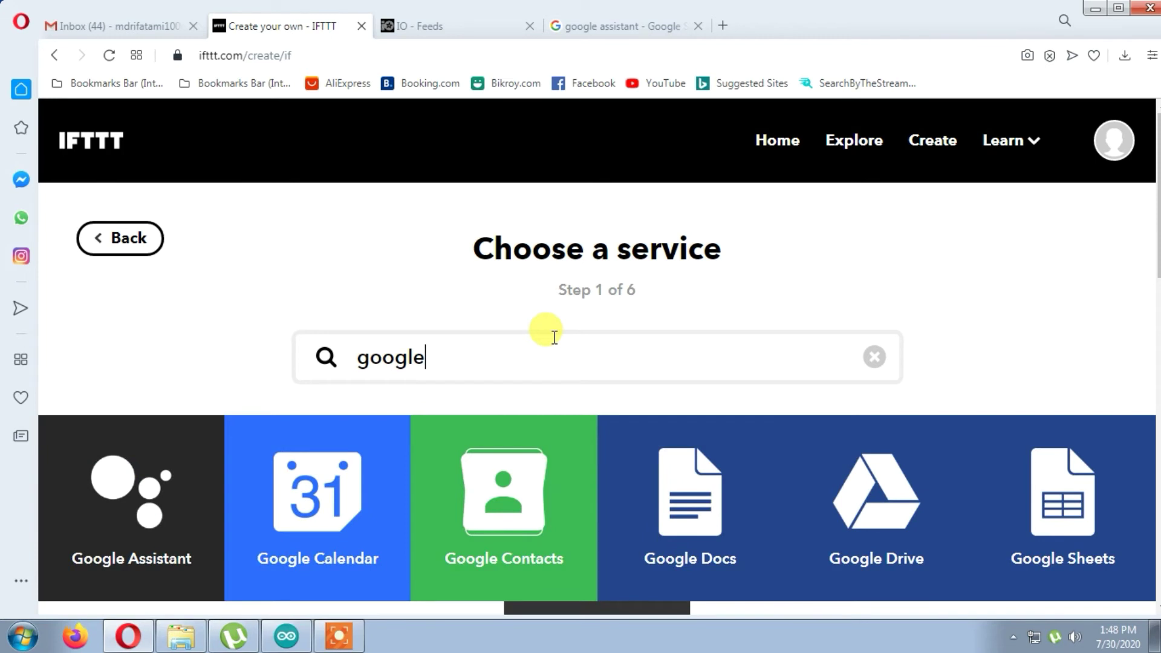
click(87, 502)
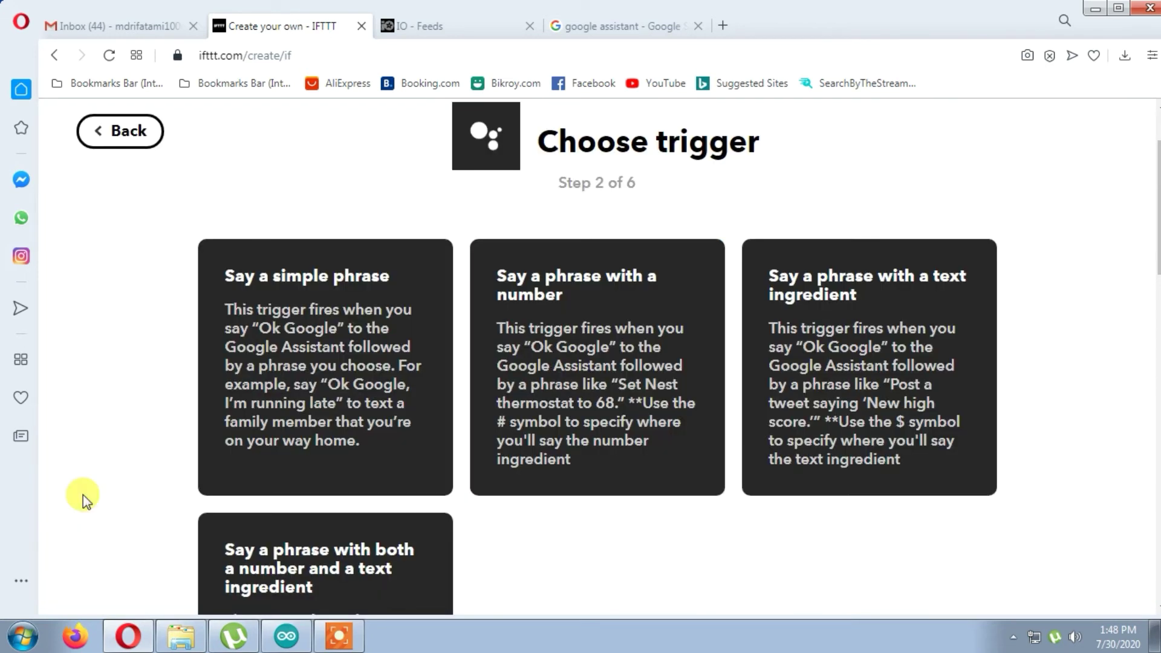
click(301, 279)
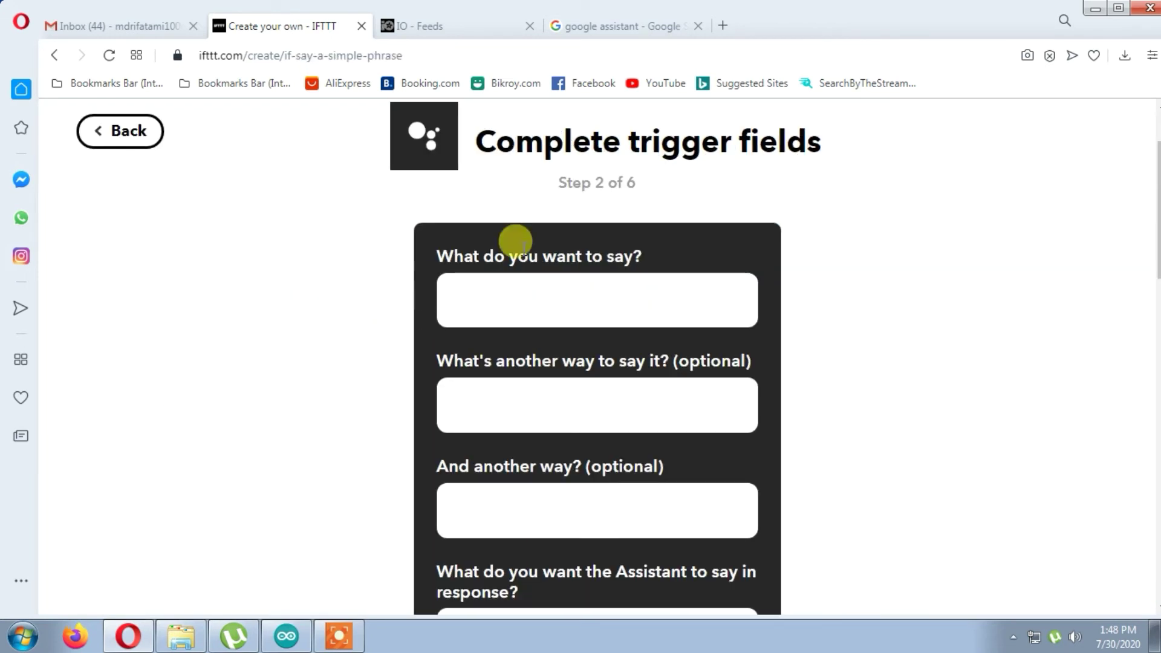
- Enter the phrases 'Turn off the light', 'Turn off light' and 'light off'
click(557, 304)
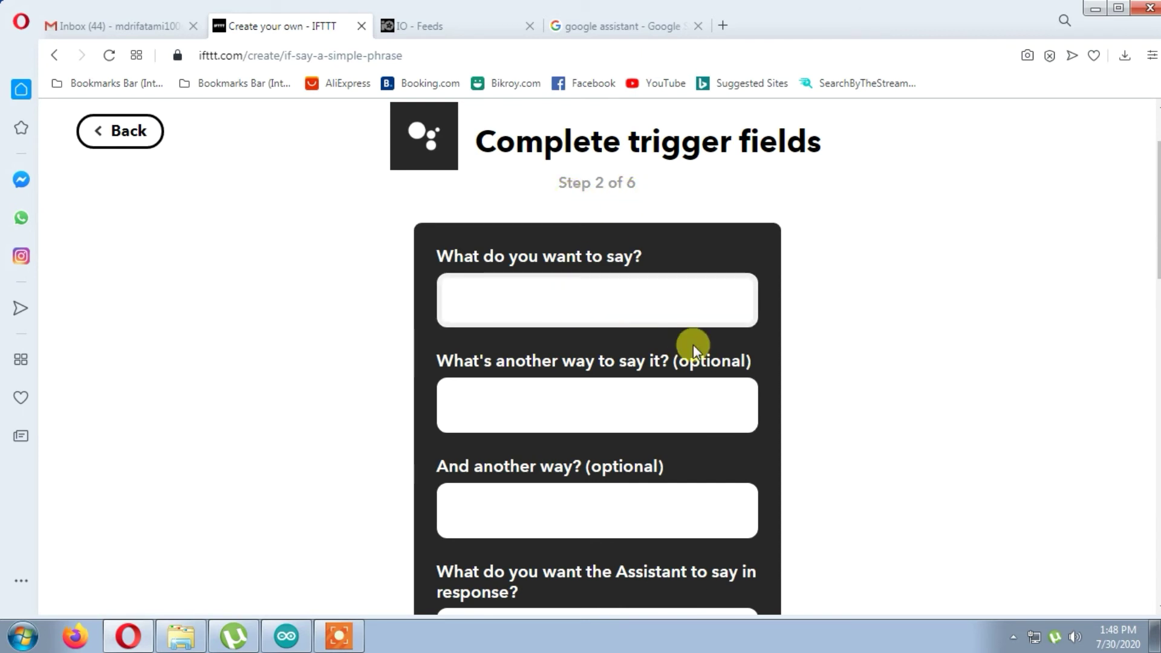
text(T)
key(BackSpace)
key(BackSpace)
text(rn off the light)
click(471, 416)
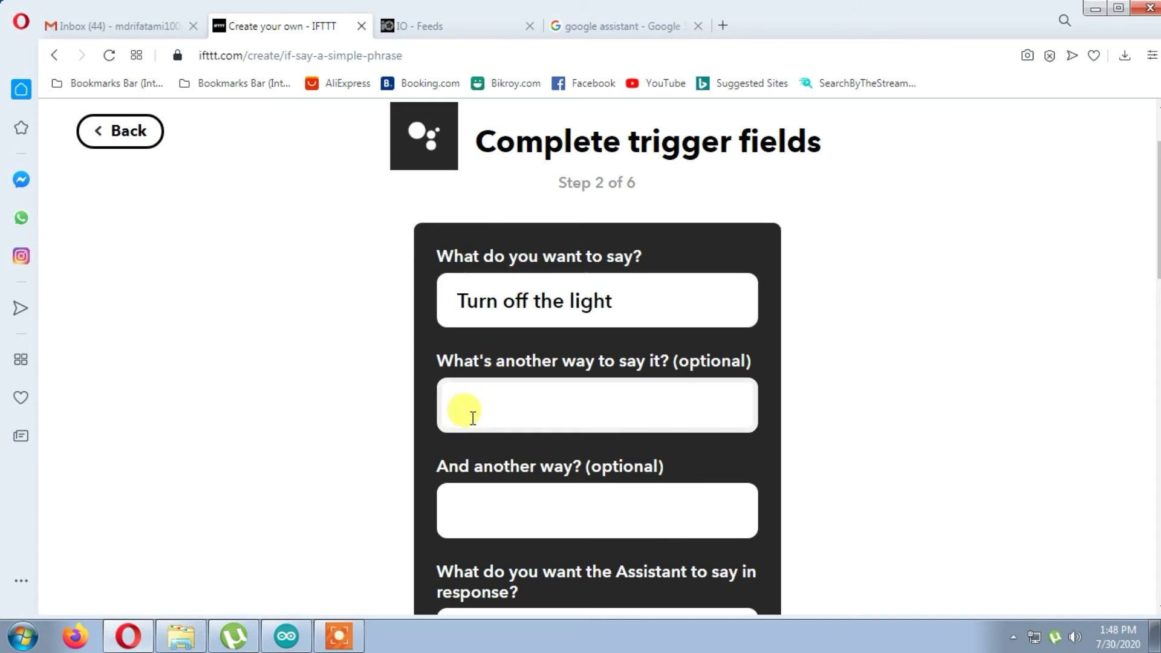
text(Turn off light)
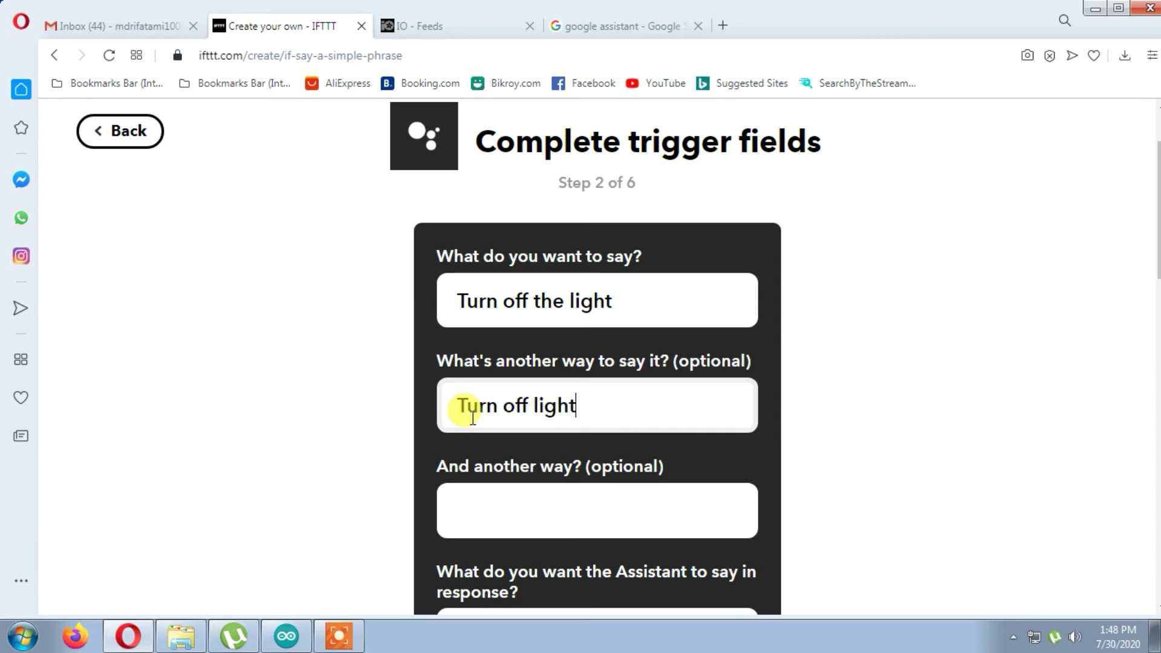
click(473, 502)
text(light)
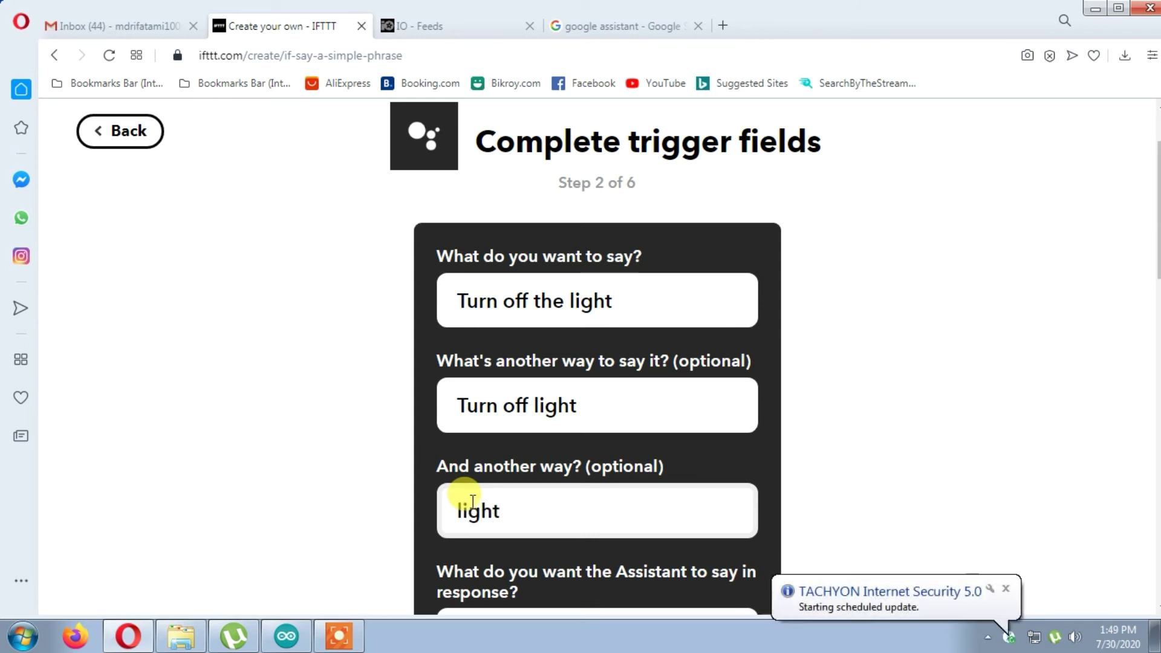
text( off)
- Set the reply to 'Ok!! turning the light' and create the trigger
scroll(507, 477, down, 5)
scroll(507, 477, up, 3)
click(508, 478)
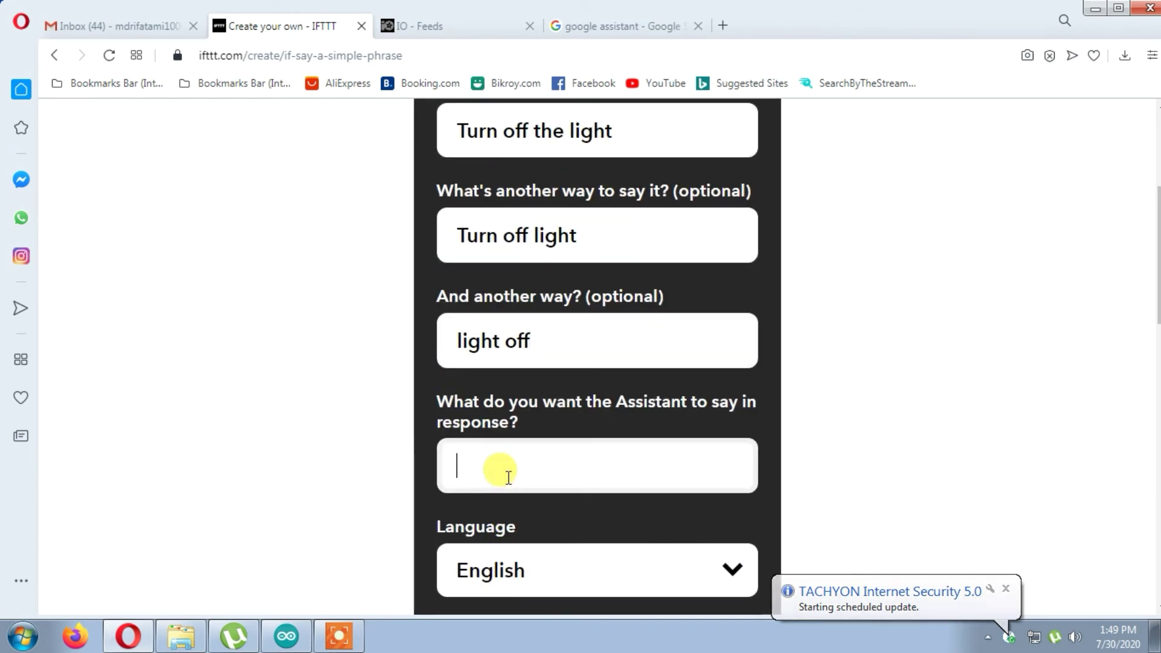
text(Ok!! tu)
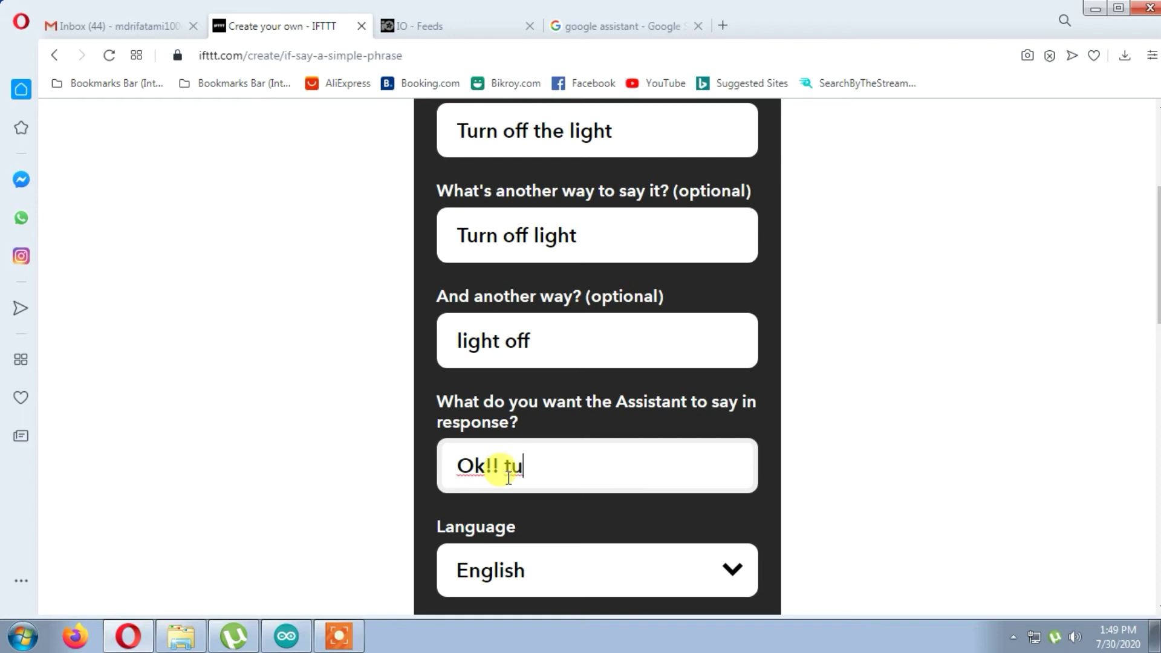
text(ng)
text(the light)
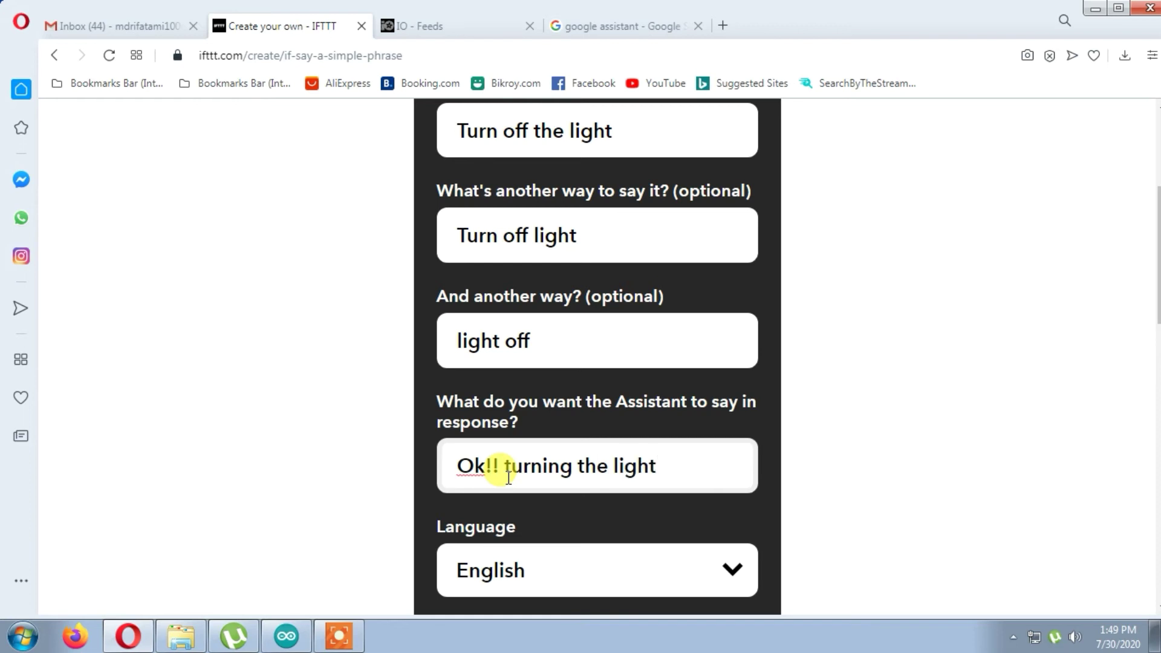
scroll(508, 478, down, 4)
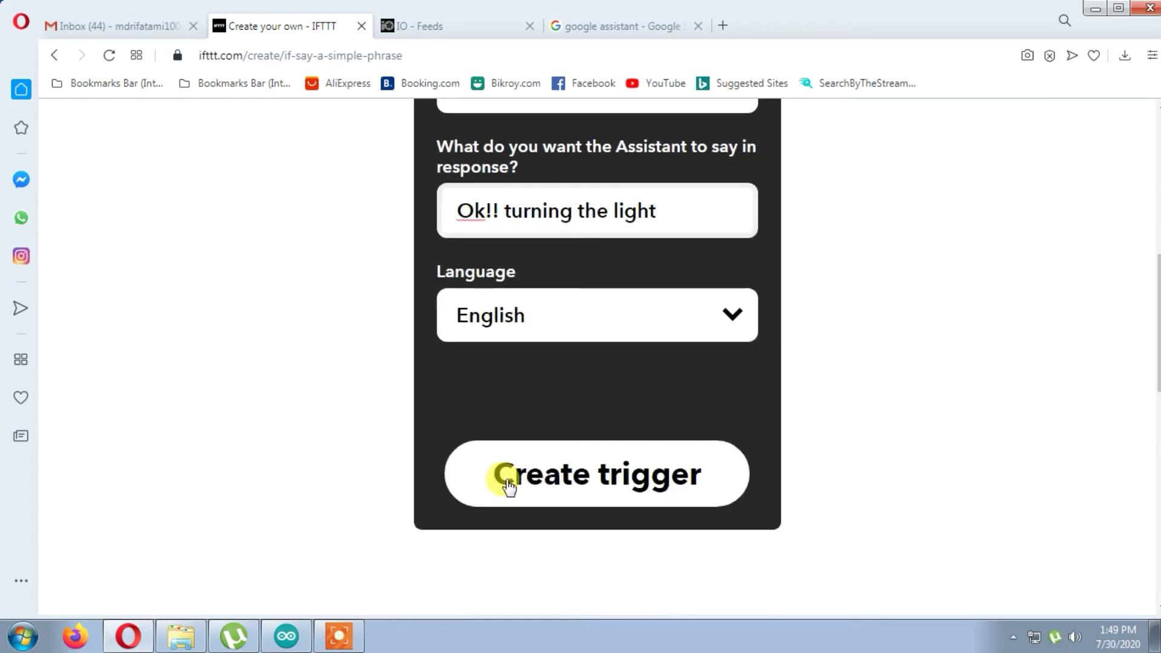
scroll(506, 483, down, 3)
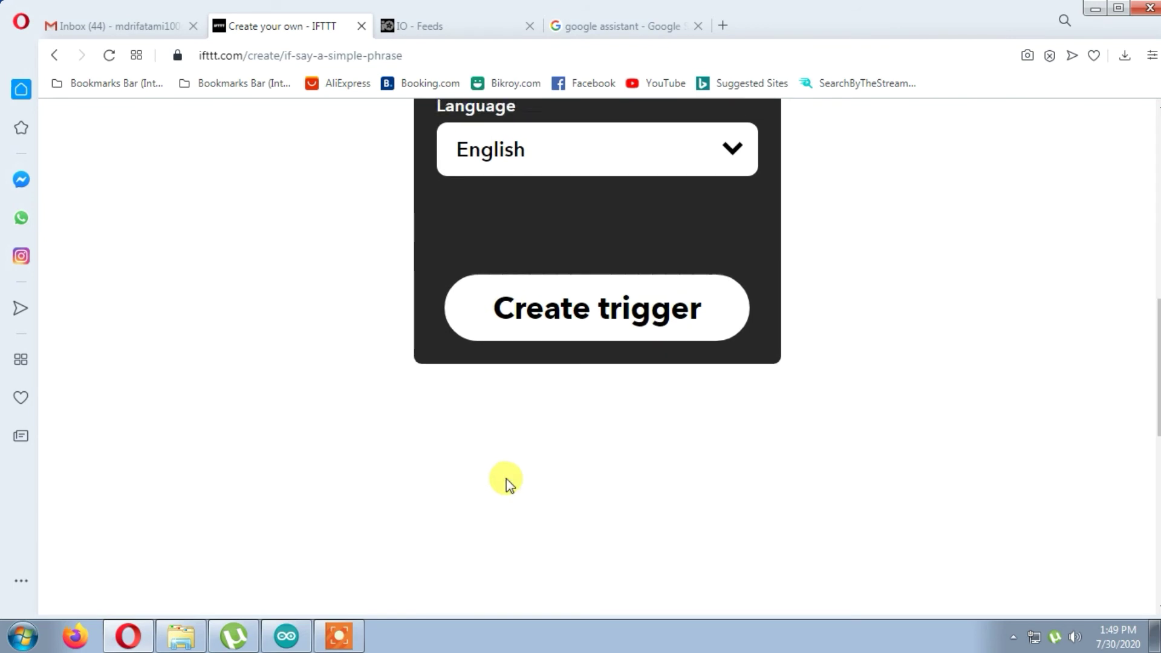
scroll(507, 477, up, 10)
scroll(507, 478, down, 5)
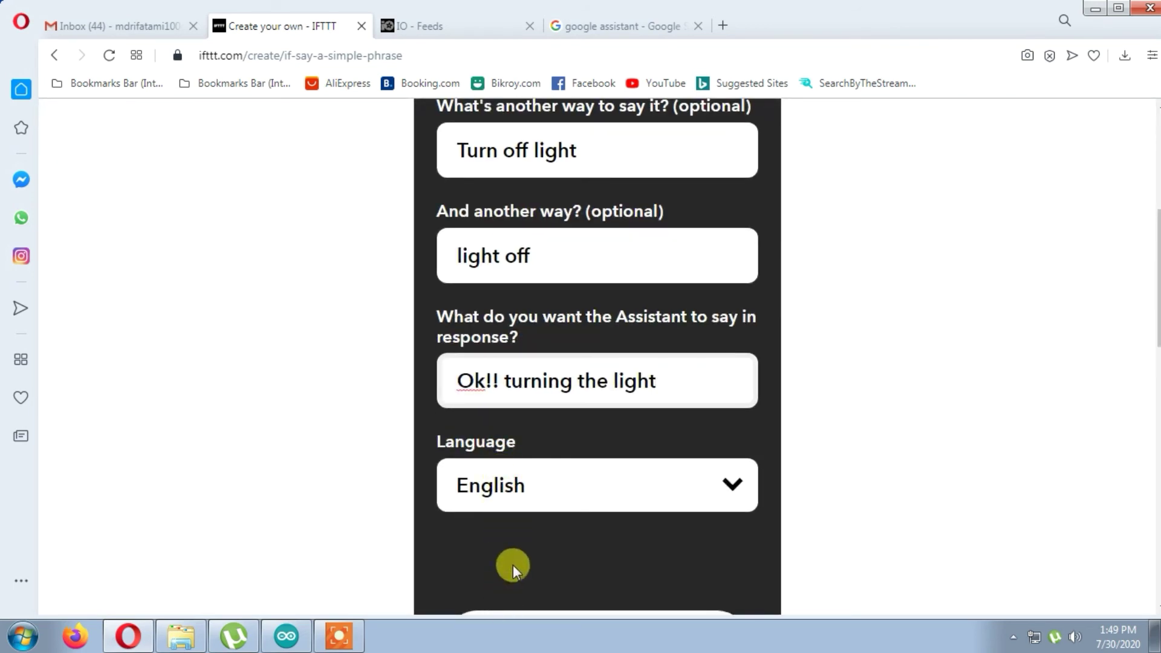
scroll(513, 565, down, 3)
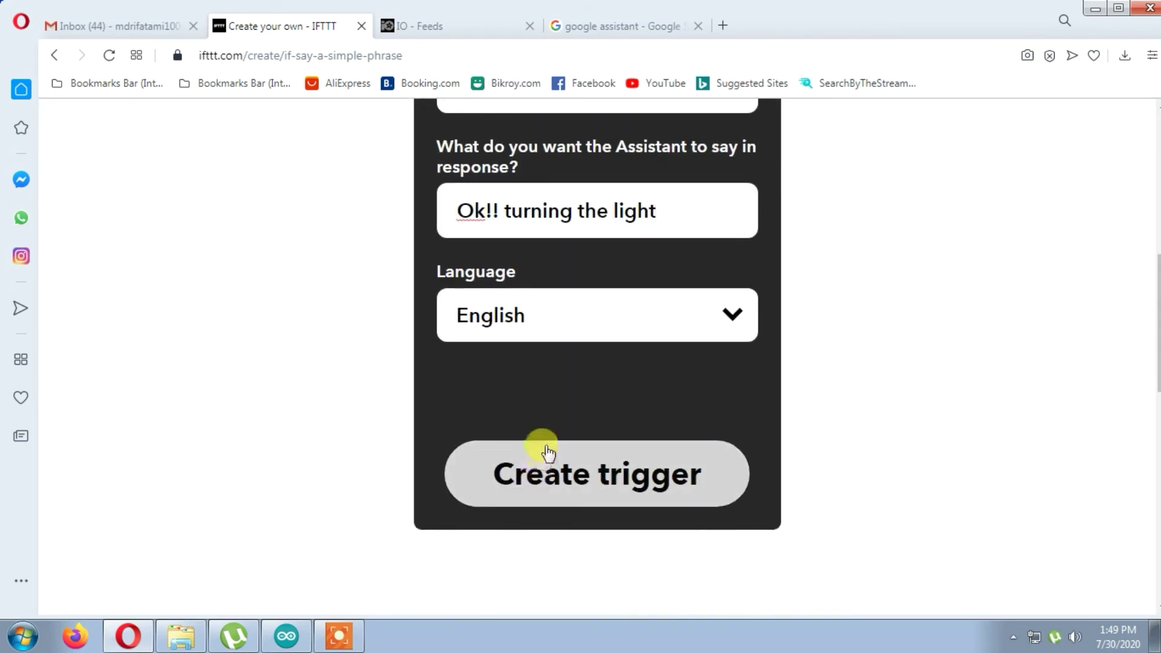
click(546, 455)
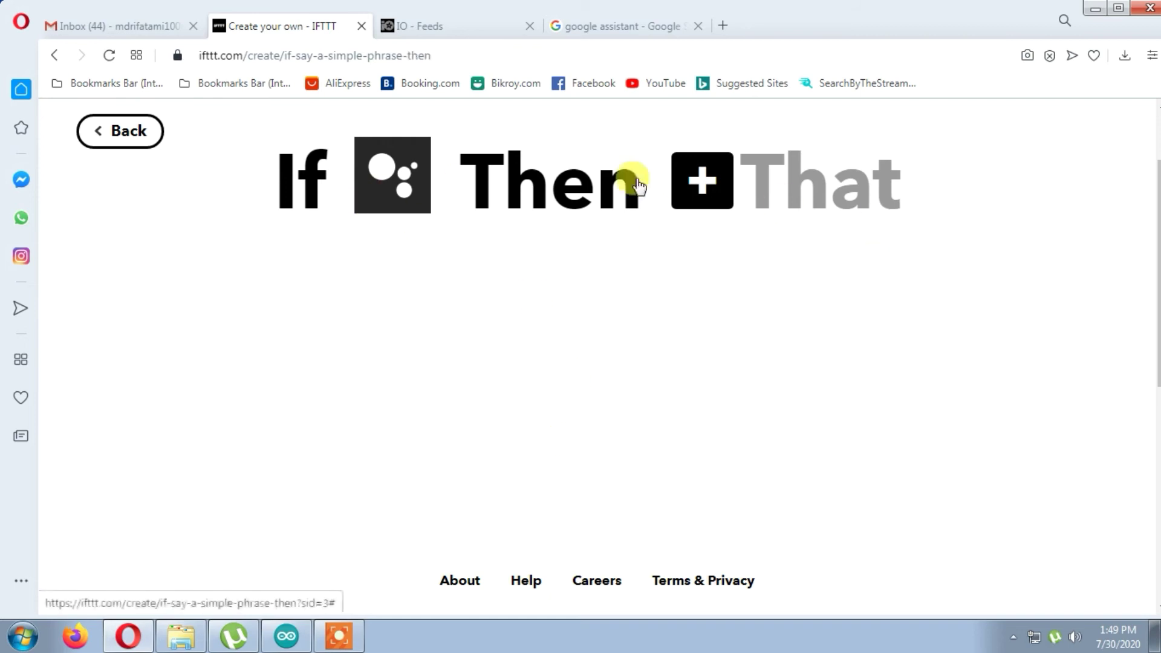
- Set the action to Adafruit's 'Send data to Adafruit IO' with the Relay1 feed
click(687, 185)
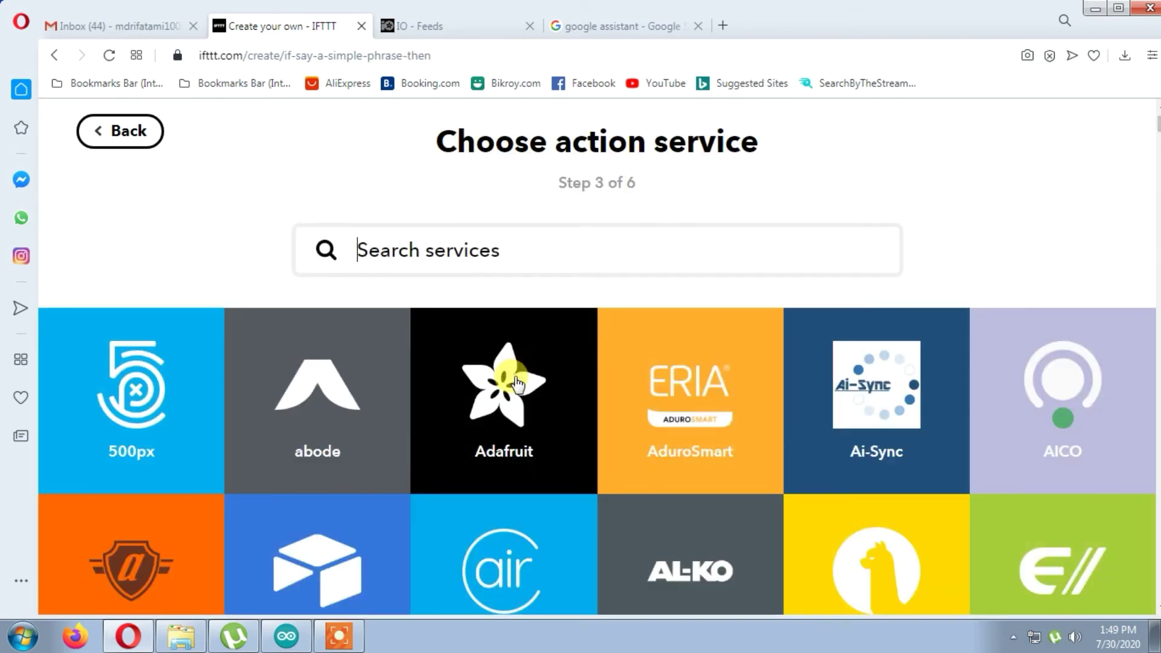
click(516, 383)
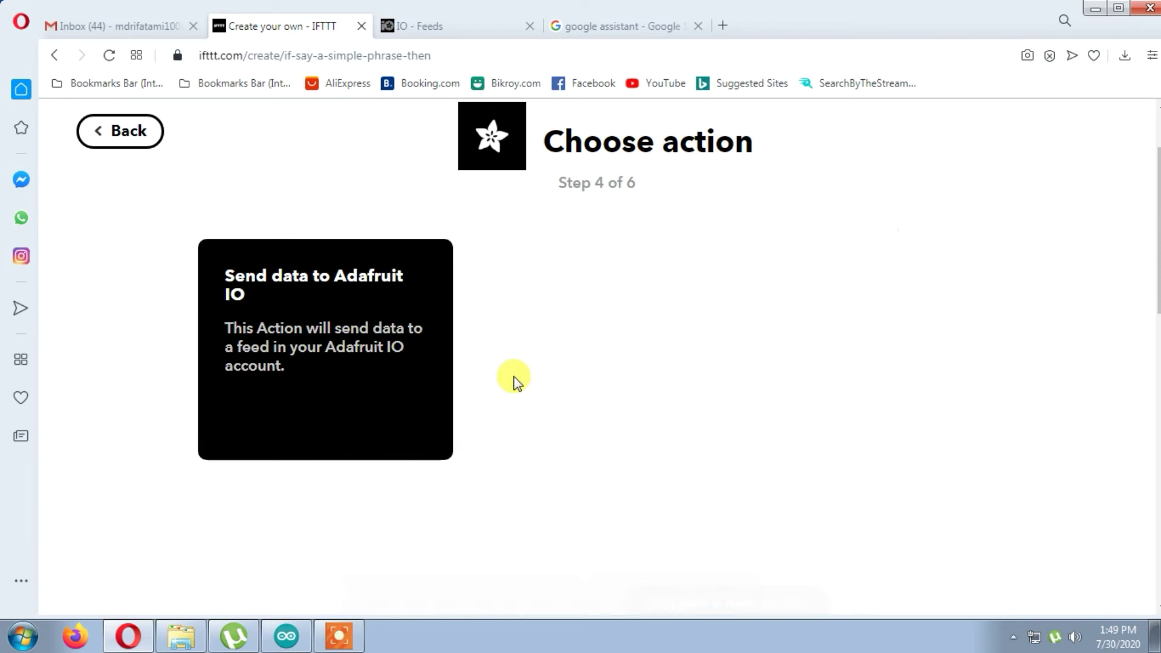
click(231, 284)
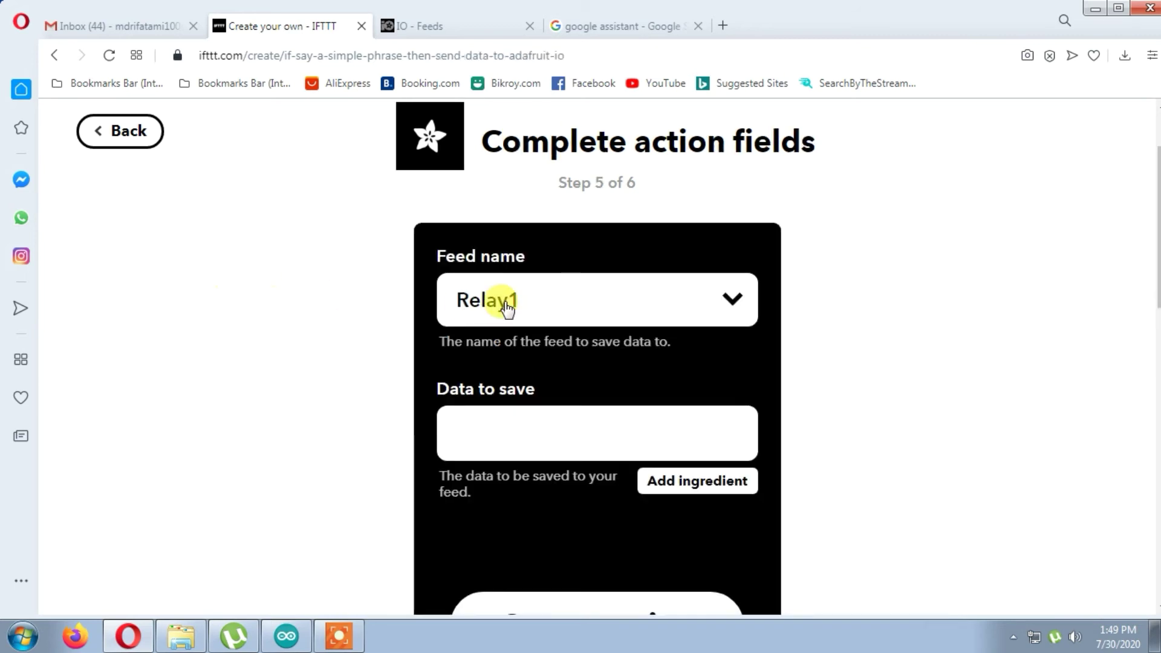
click(506, 305)
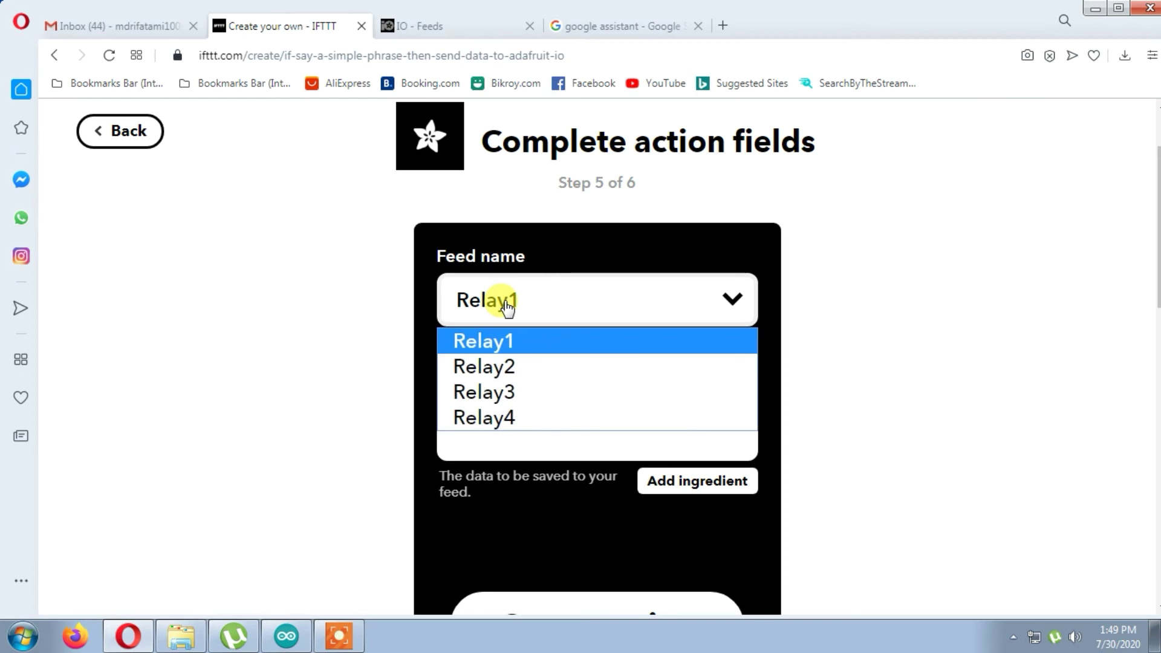
click(482, 342)
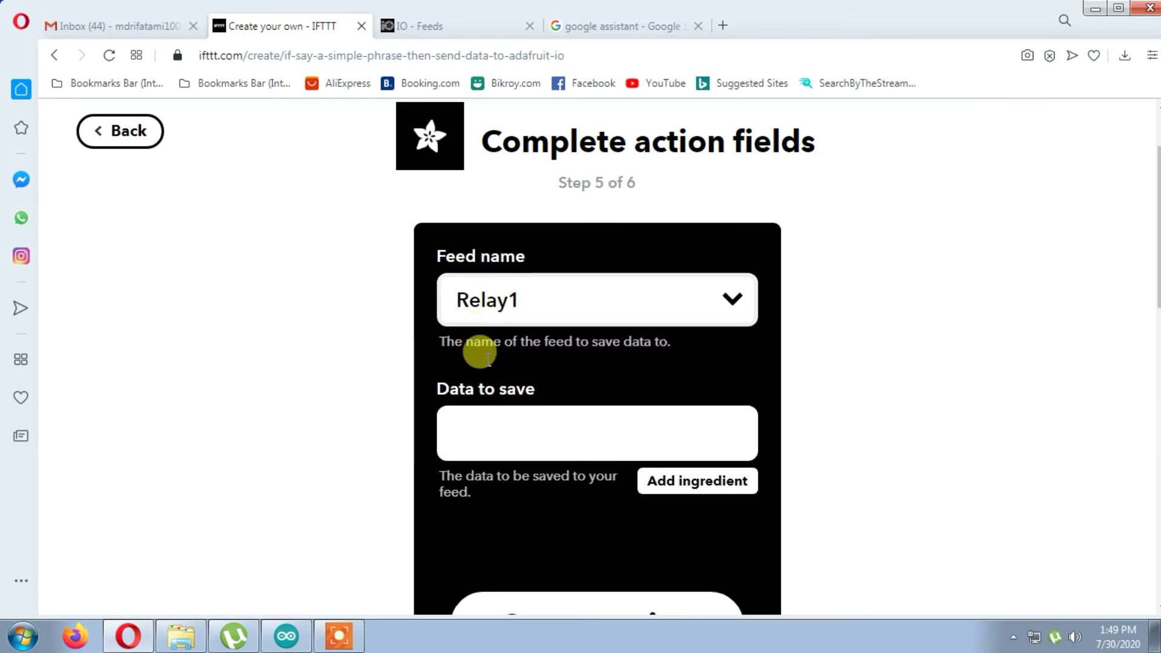
- Enter 1 as the data to save, create the action and finish the applet
click(518, 433)
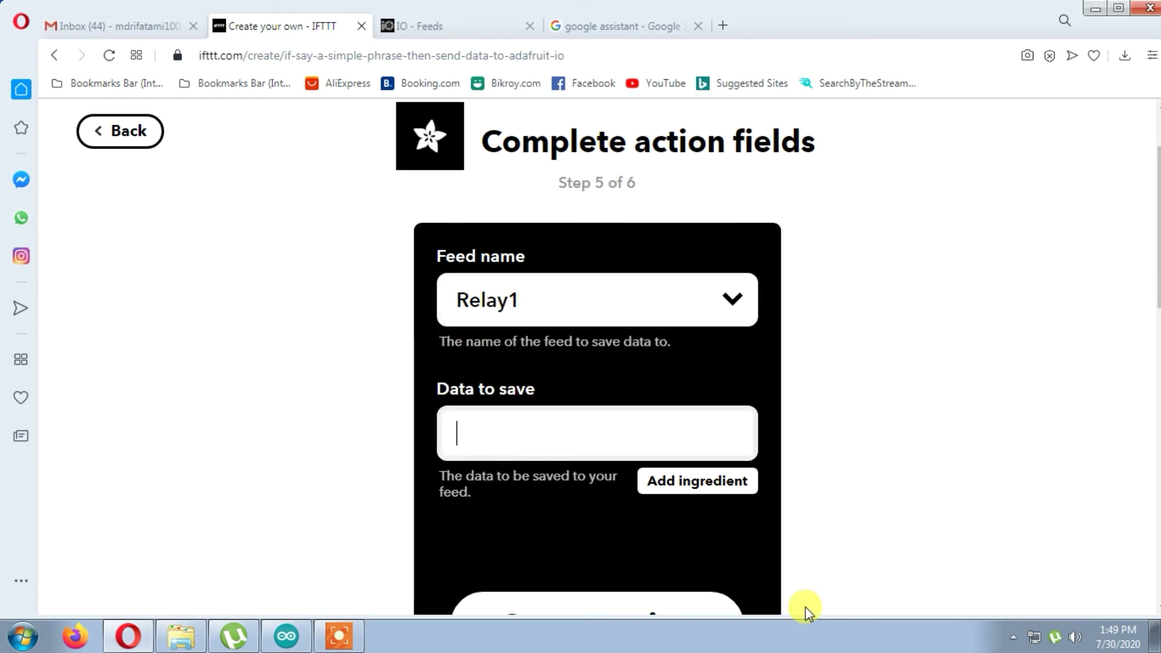
text(1)
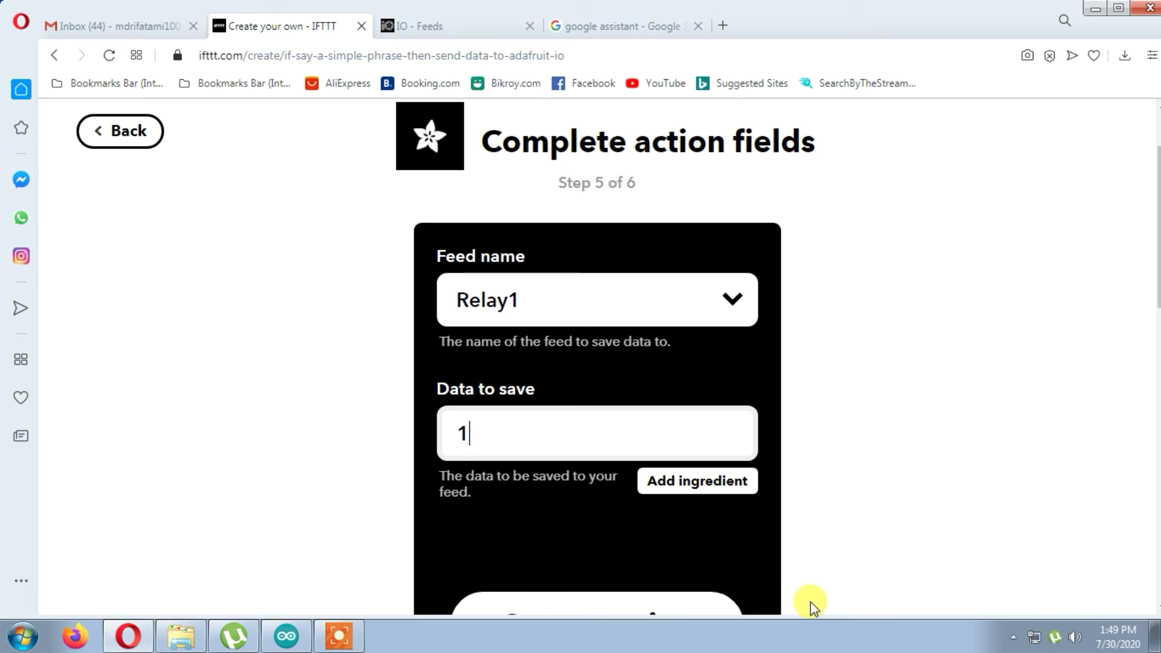
scroll(699, 319, down, 3)
scroll(697, 321, up, 3)
drag(474, 433, 416, 445)
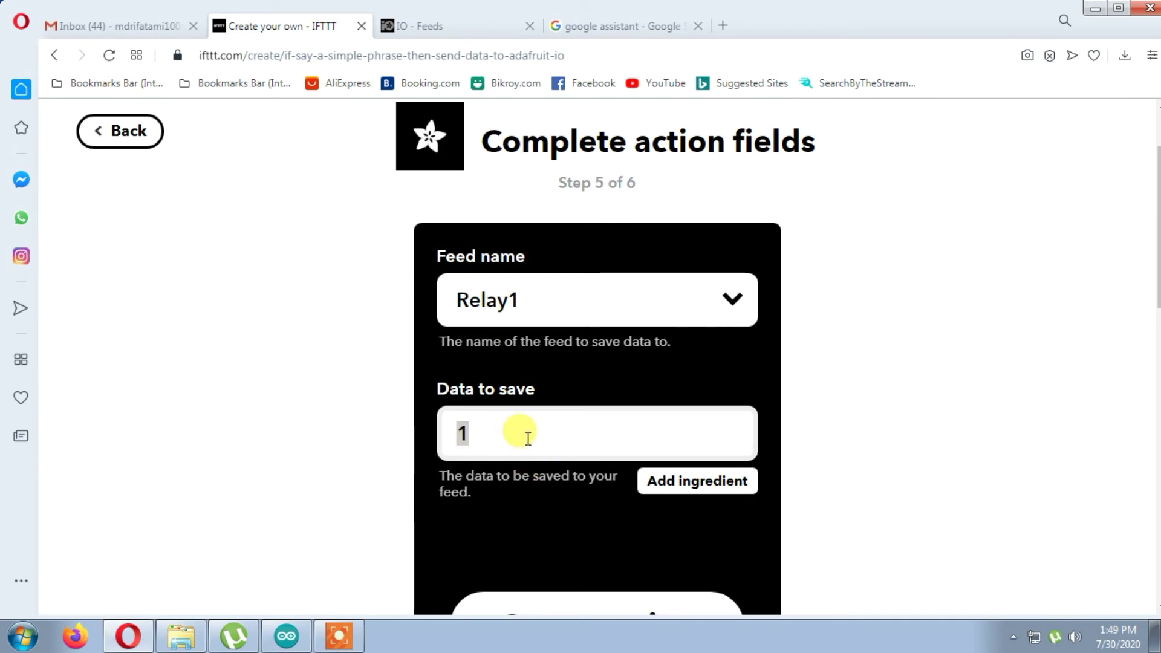
scroll(519, 435, down, 3)
scroll(526, 441, up, 1)
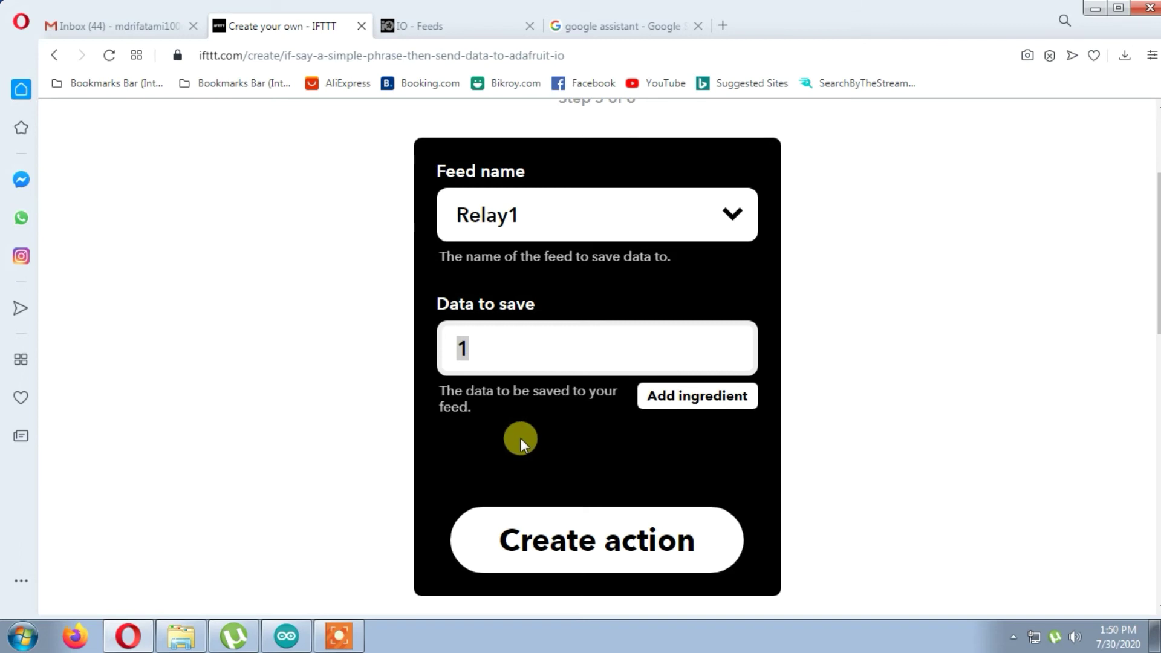
scroll(521, 438, down, 2)
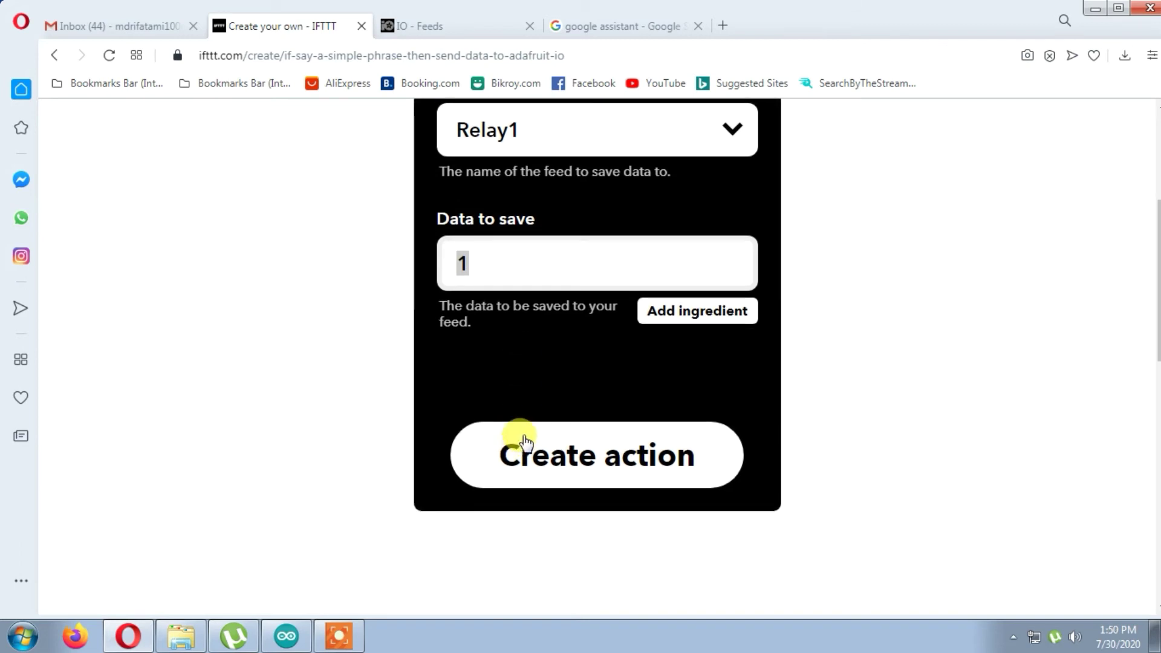
click(522, 476)
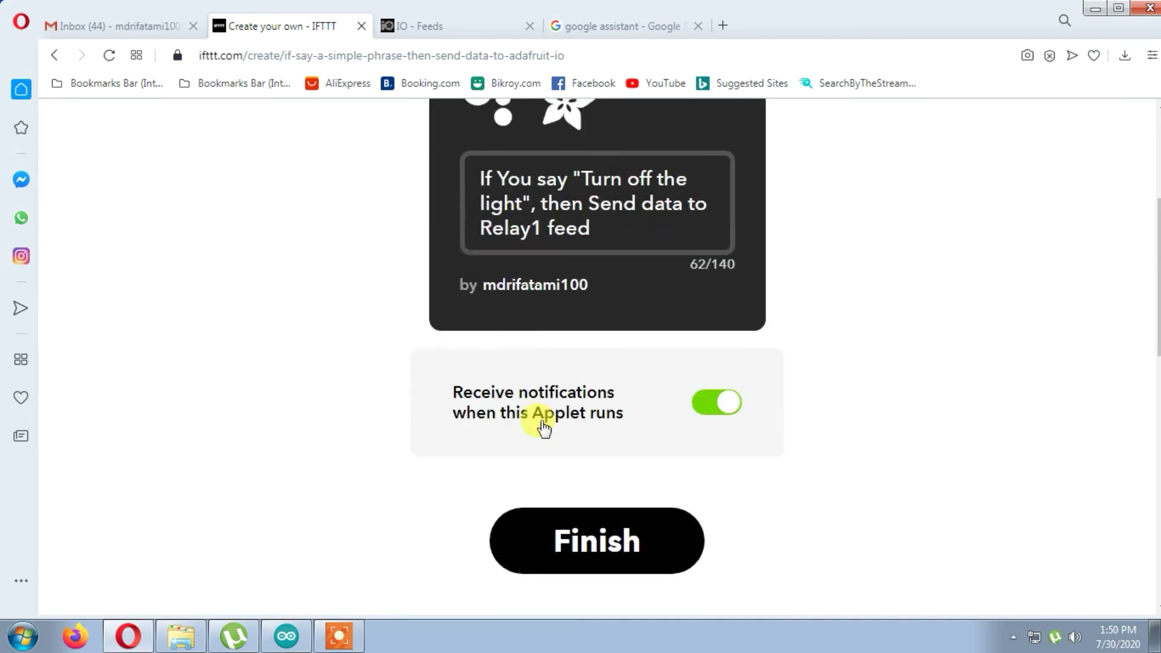
click(614, 553)
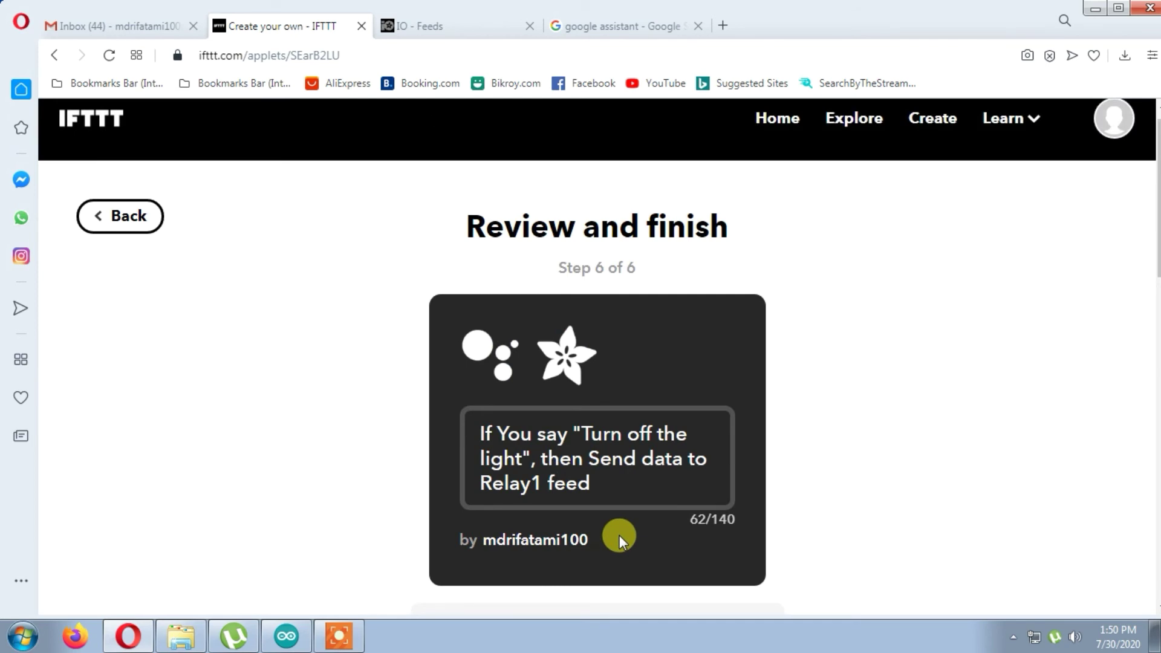
- Begin a third applet and bring up its trigger service selection
scroll(619, 535, down, 5)
scroll(619, 535, up, 4)
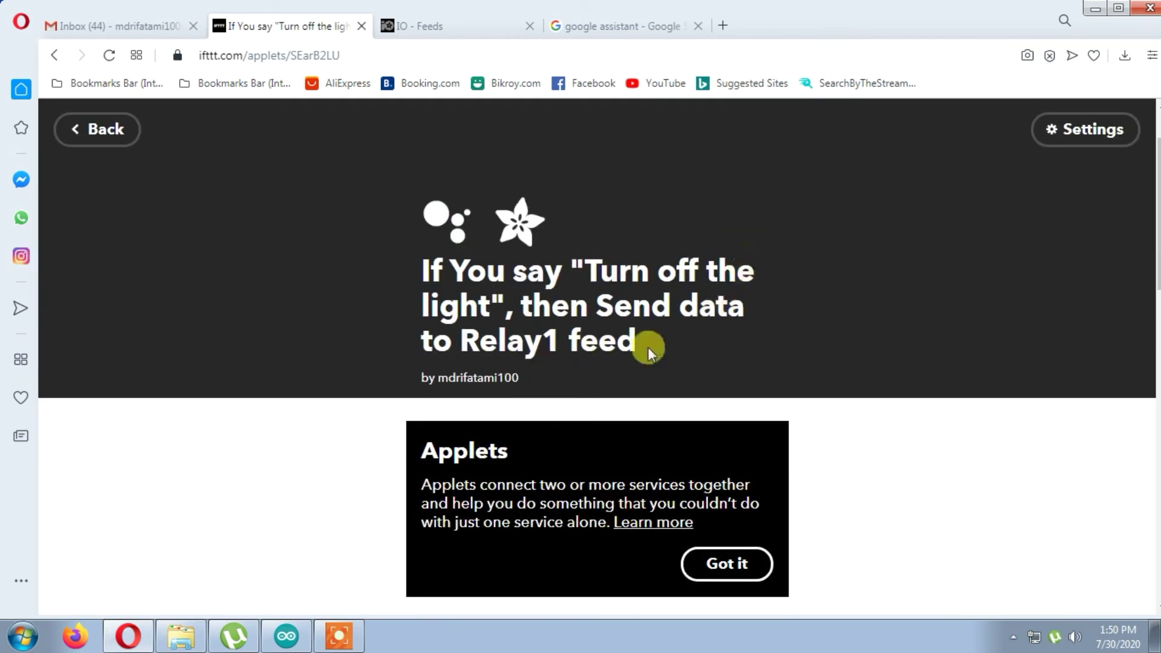
scroll(415, 374, up, 2)
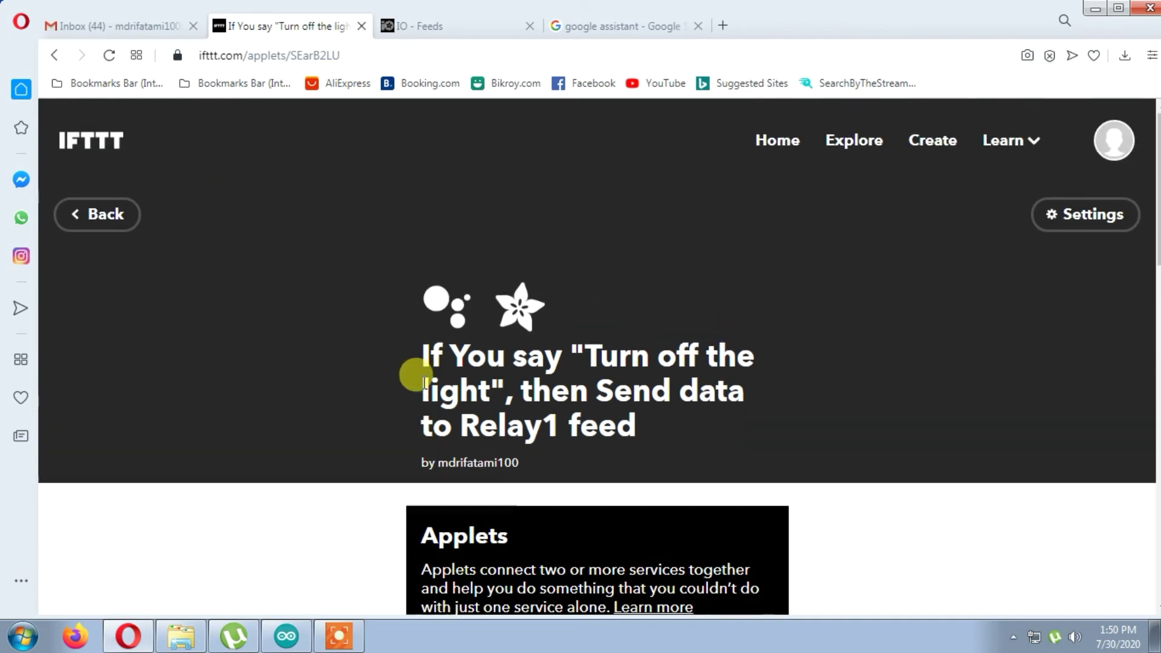
click(932, 148)
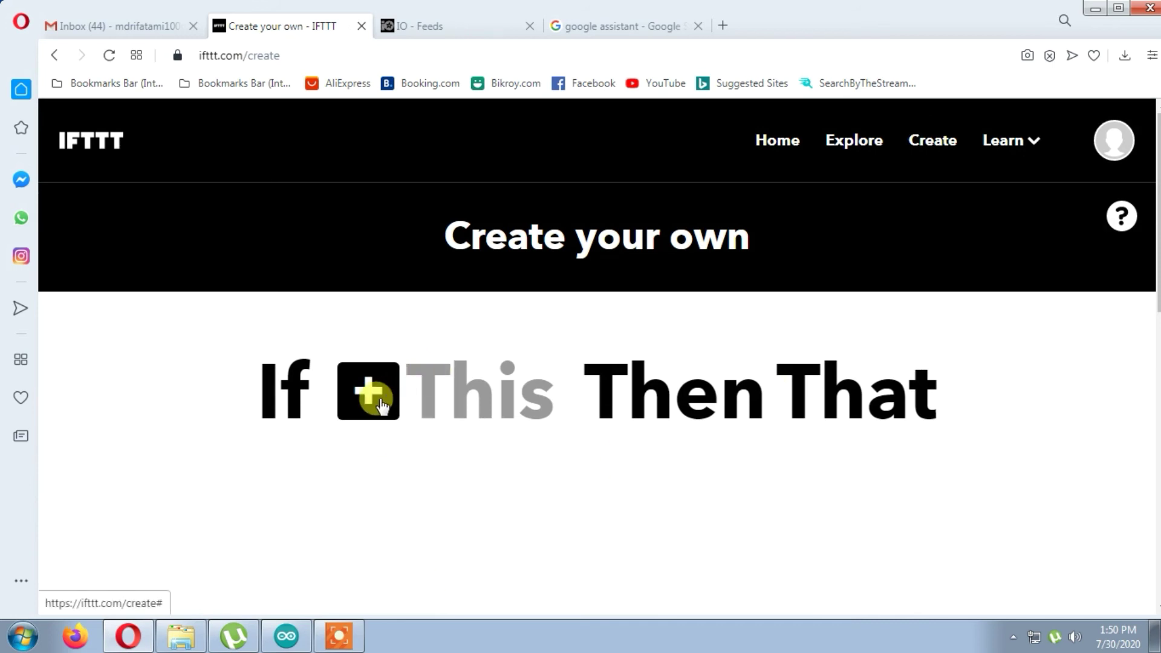
click(372, 460)
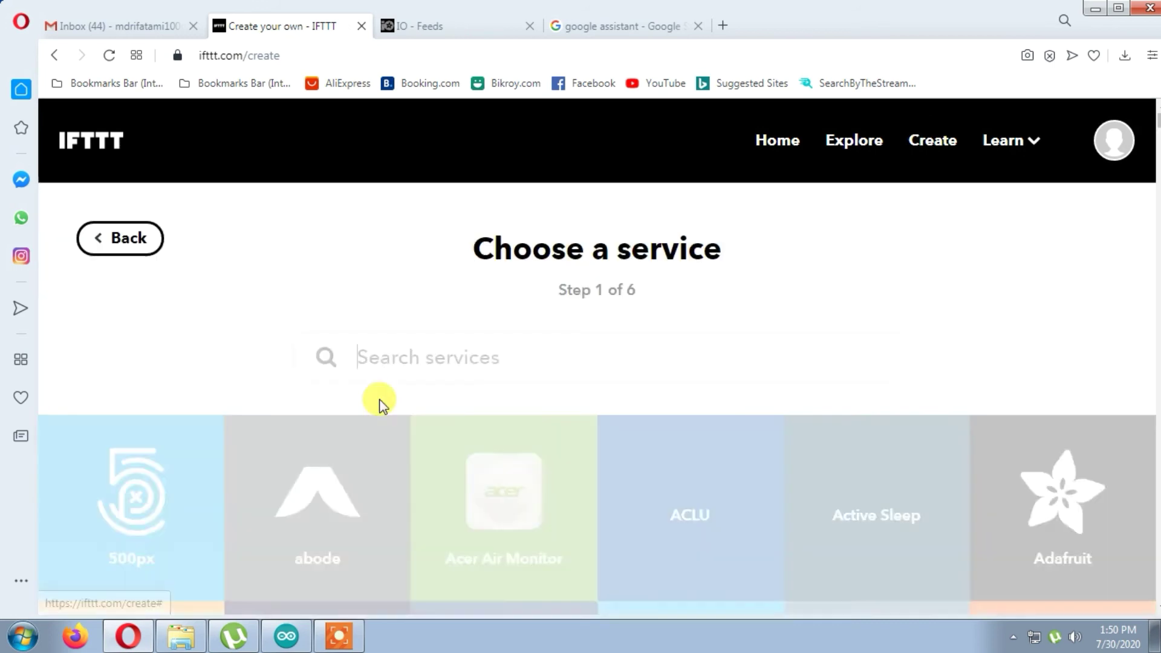
- Choose Google Assistant's 'Say a simple phrase' as the trigger
scroll(591, 433, down, 3)
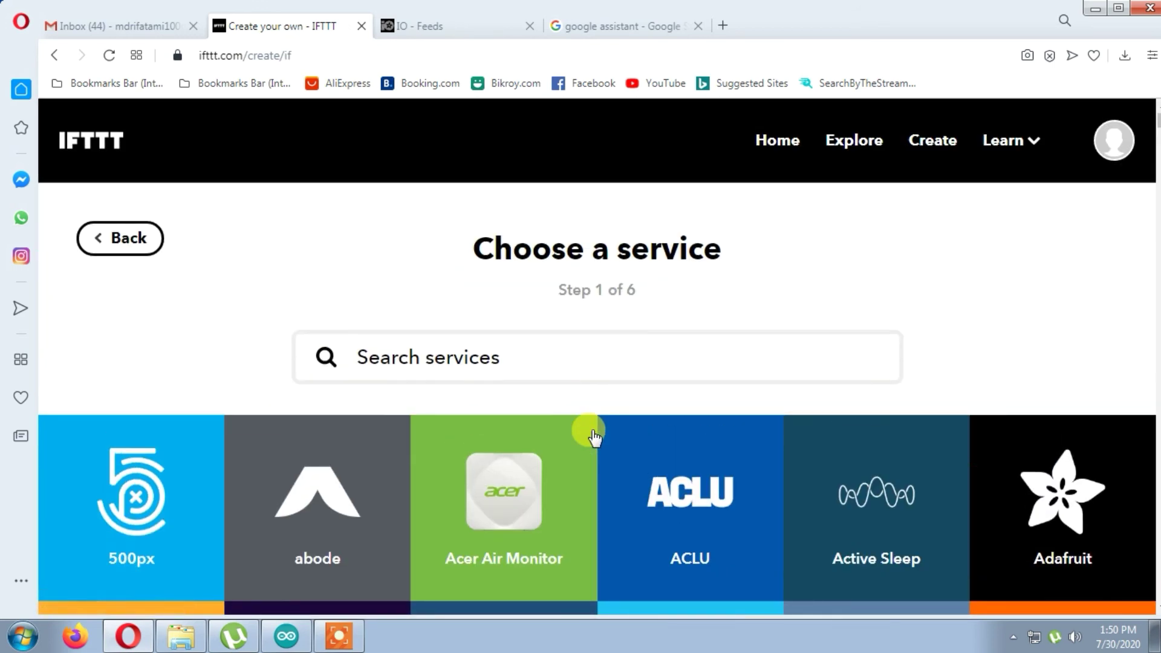
text(google)
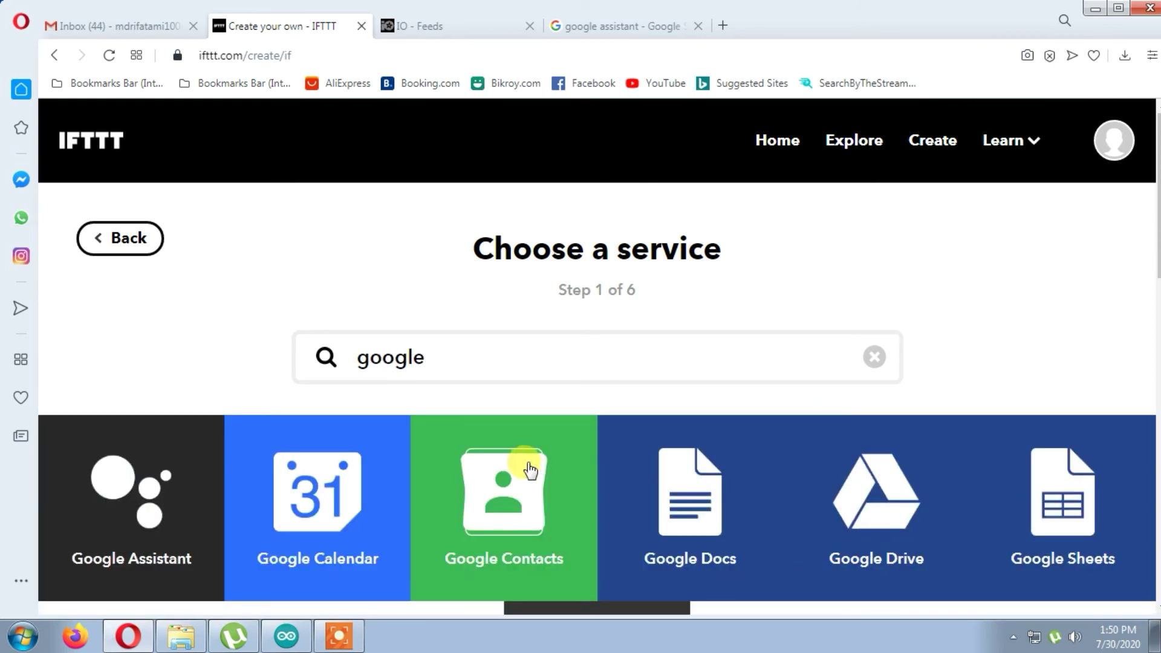
click(147, 491)
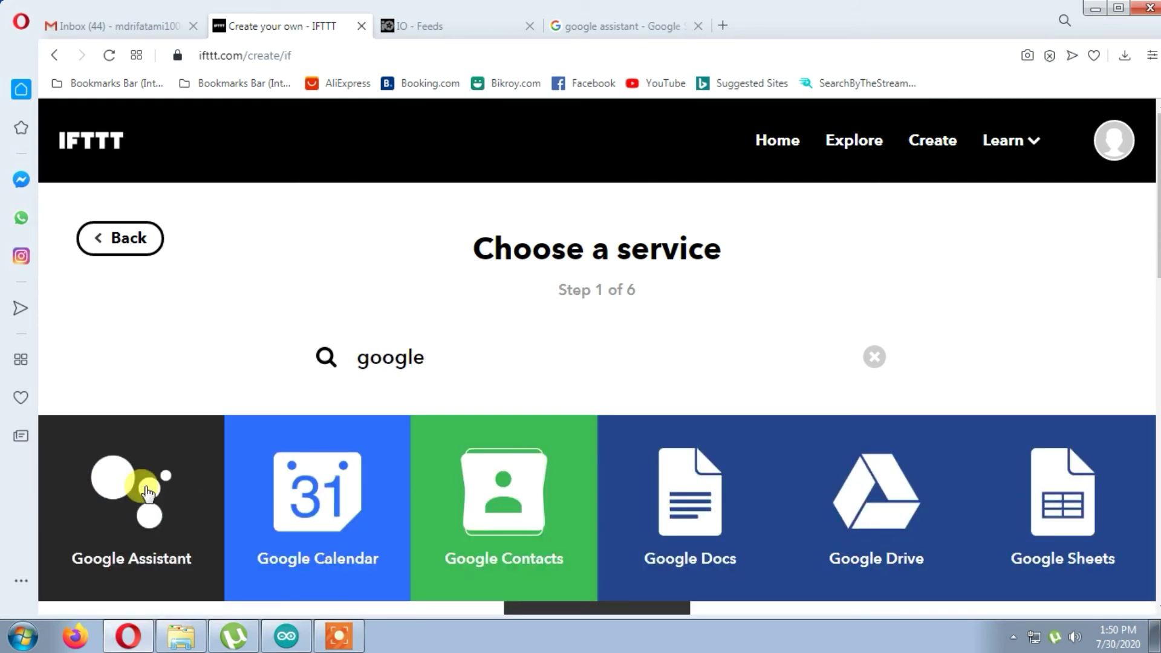
click(307, 358)
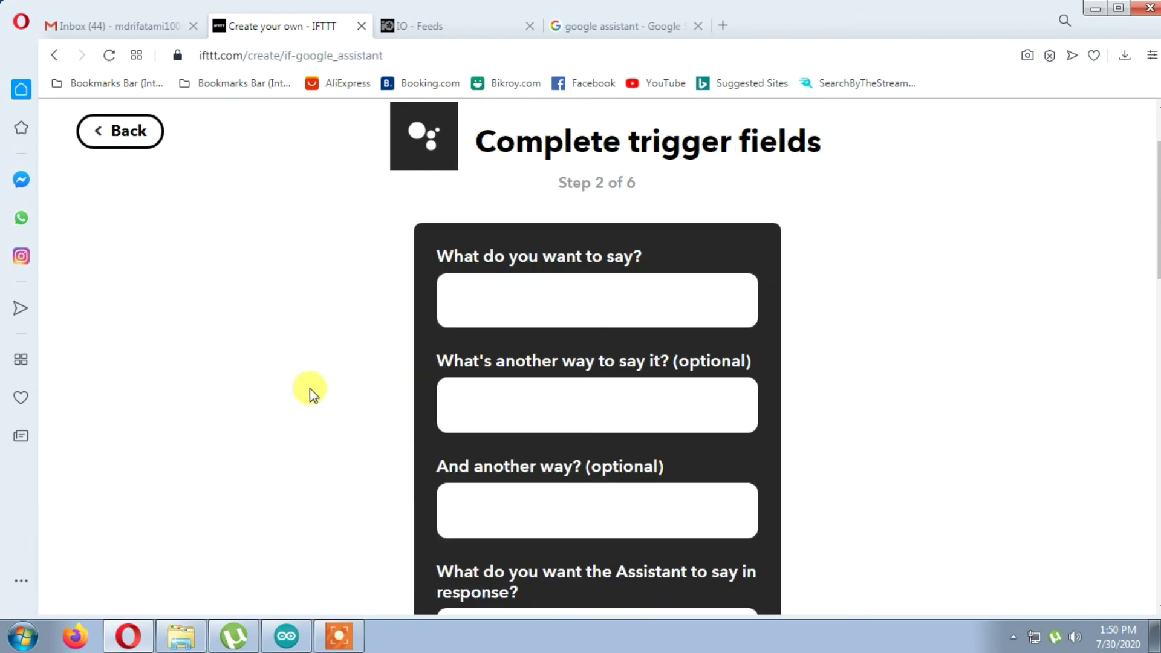
- Enter the phrases 'turn off the fan', 'turn off fan' and 'fan off'
click(583, 299)
text(t)
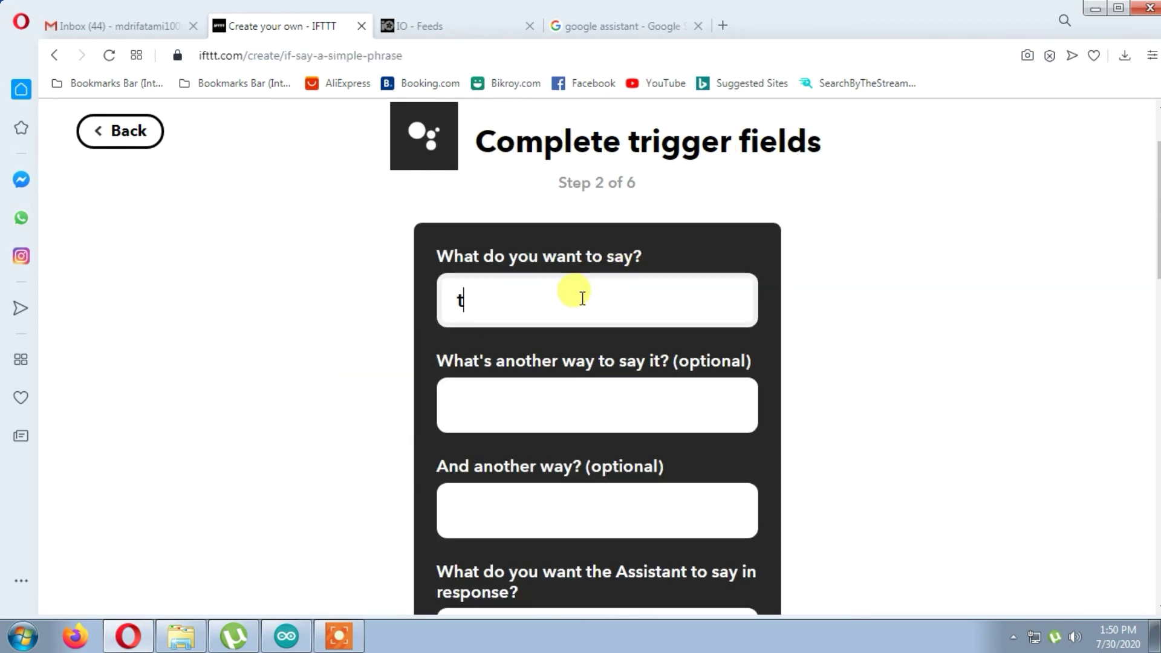
text(ro)
key(BackSpace)
key(BackSpace)
text(urn off)
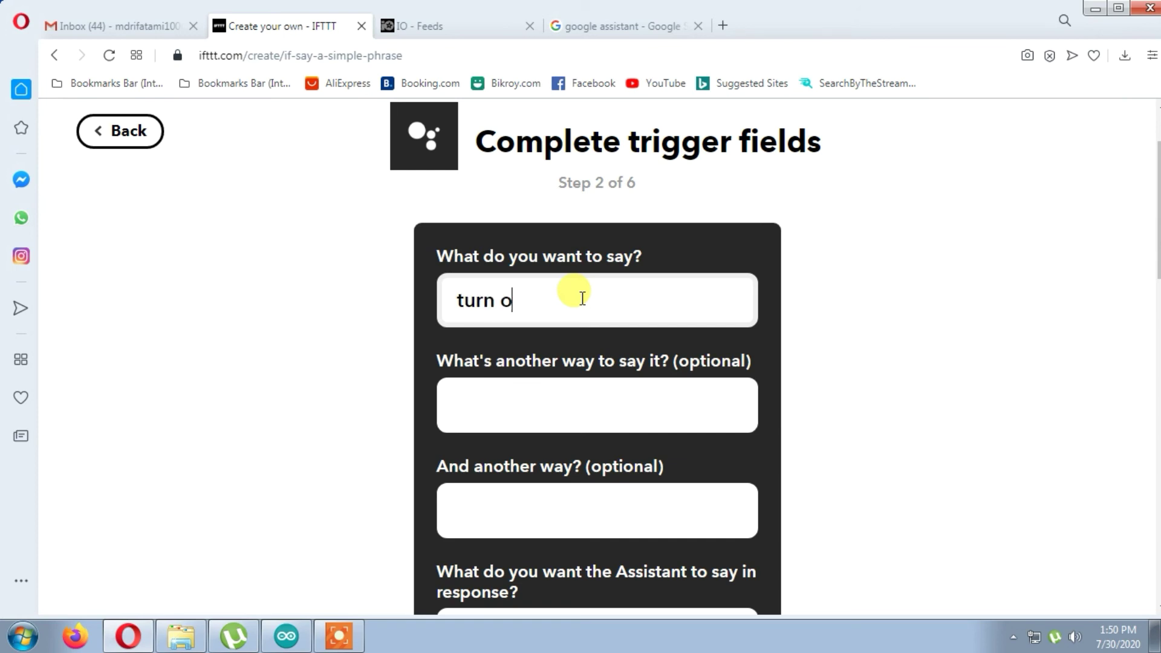
key(BackSpace)
key(BackSpace)
key(BackSpace)
text(o)
key(BackSpace)
text(ff the fan)
click(514, 395)
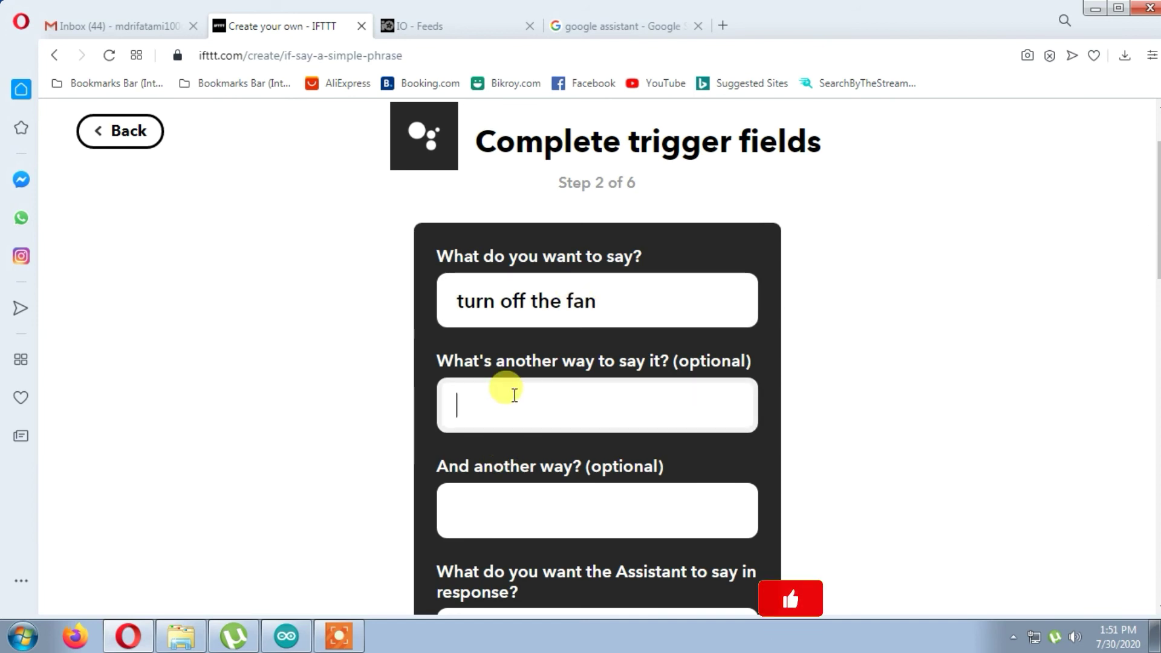
text(turn off )
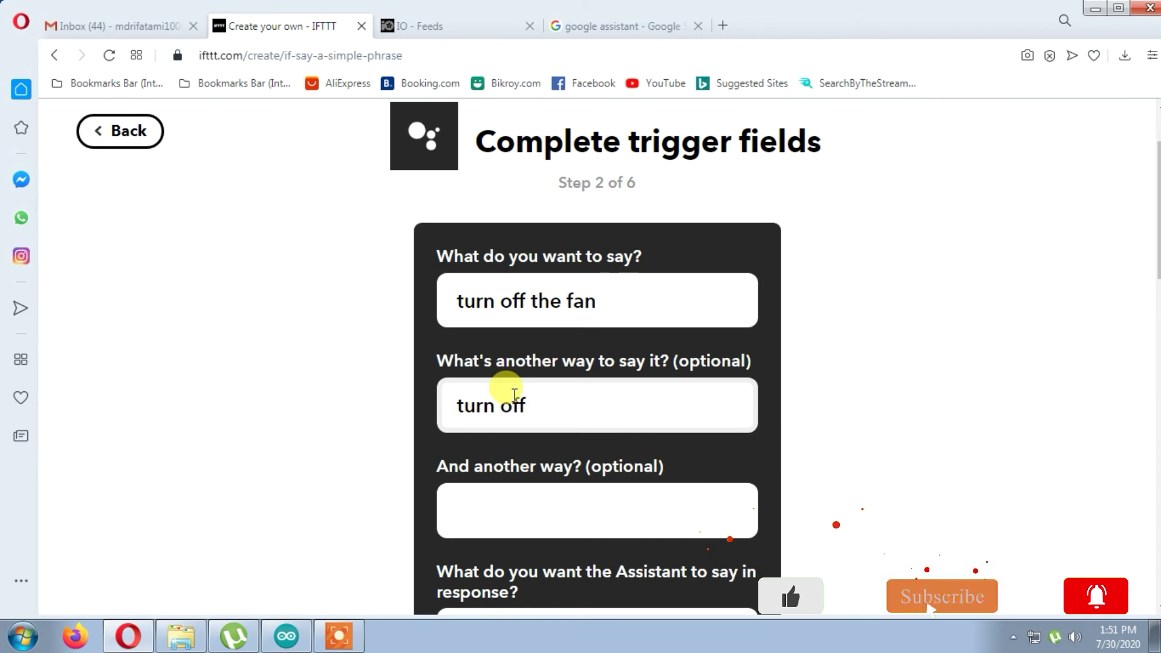
text(fan)
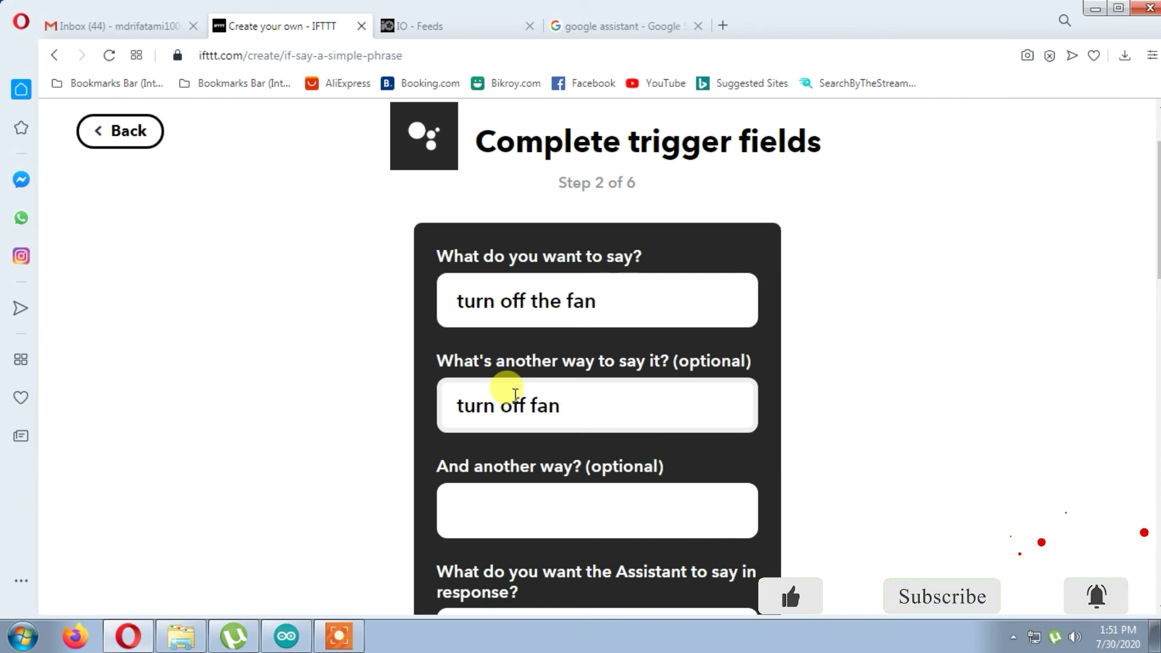
click(498, 507)
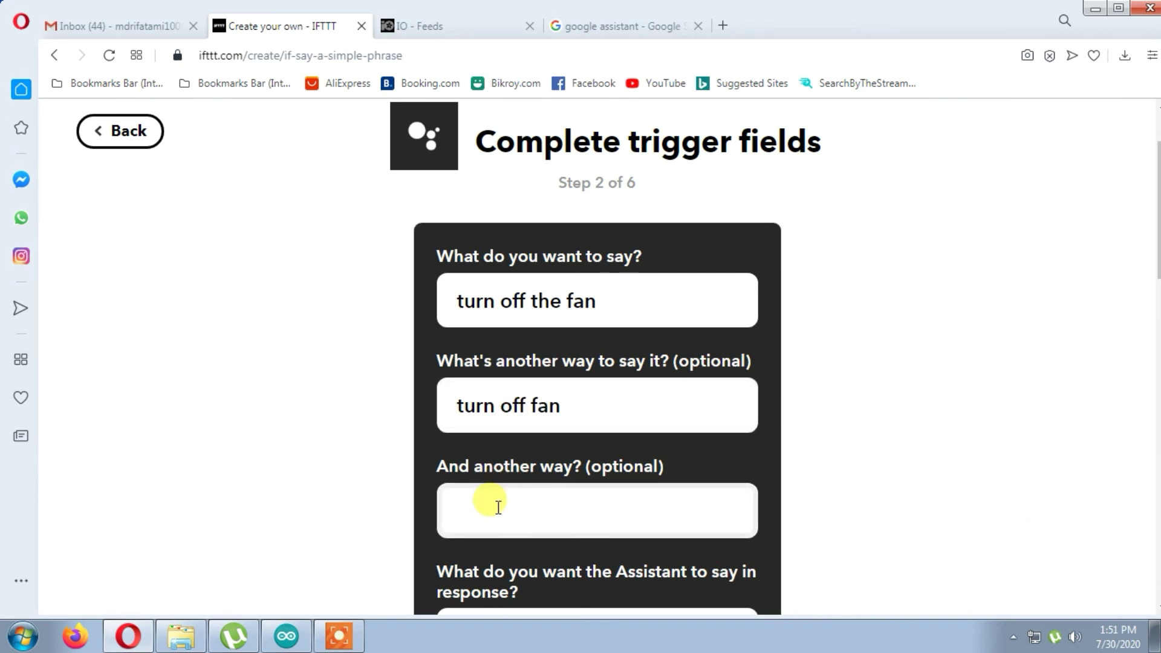
text(fan off)
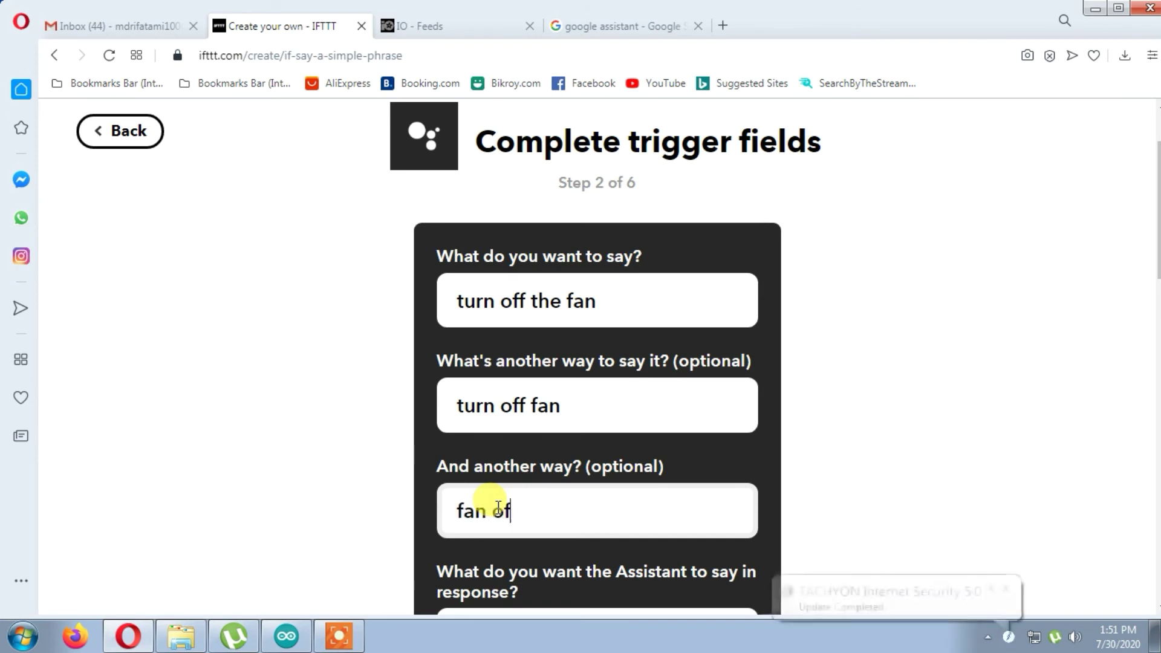
- Add the reply 'ok! turning the fan' and create the trigger
scroll(496, 505, down, 5)
click(521, 295)
text(ok)
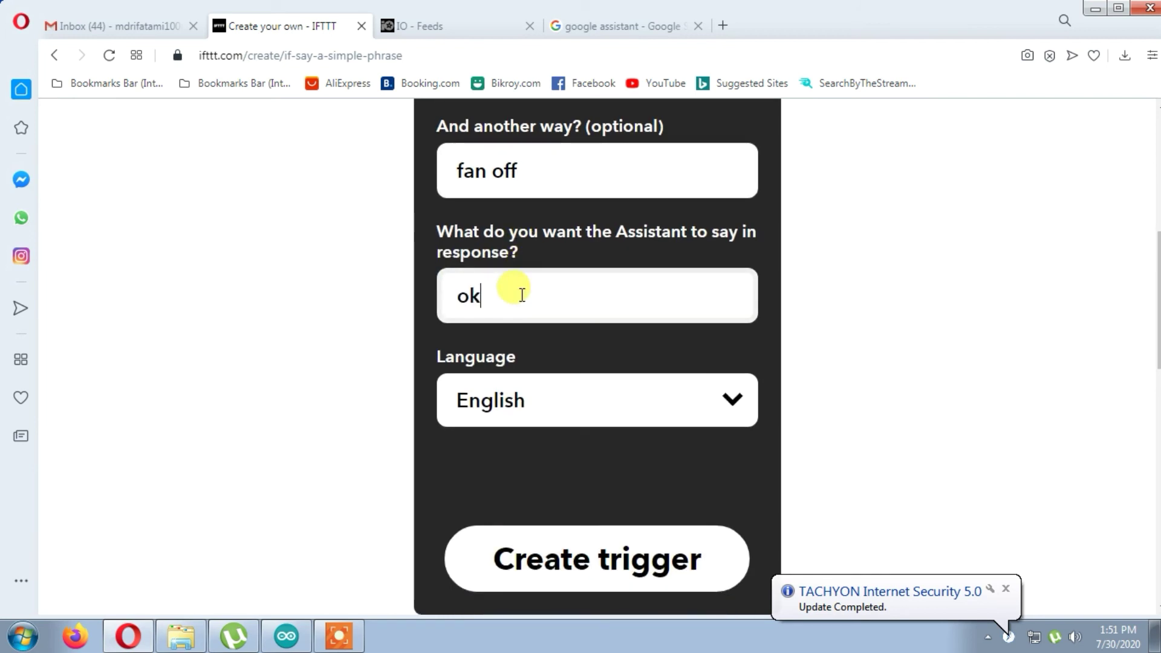
text(!)
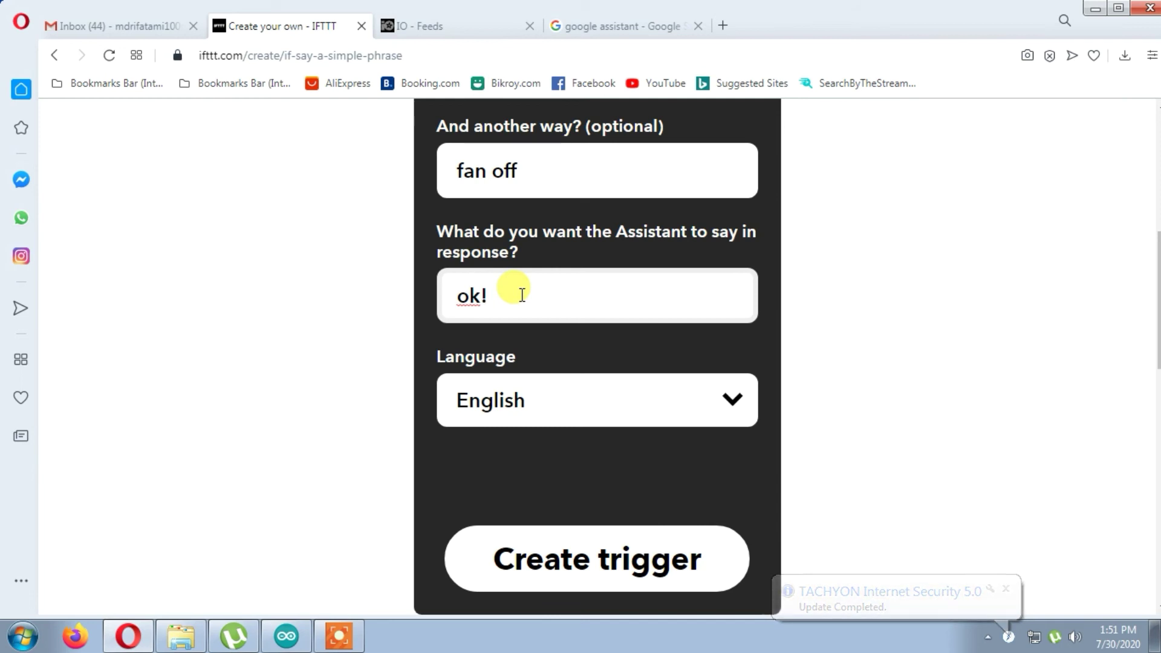
text( turning)
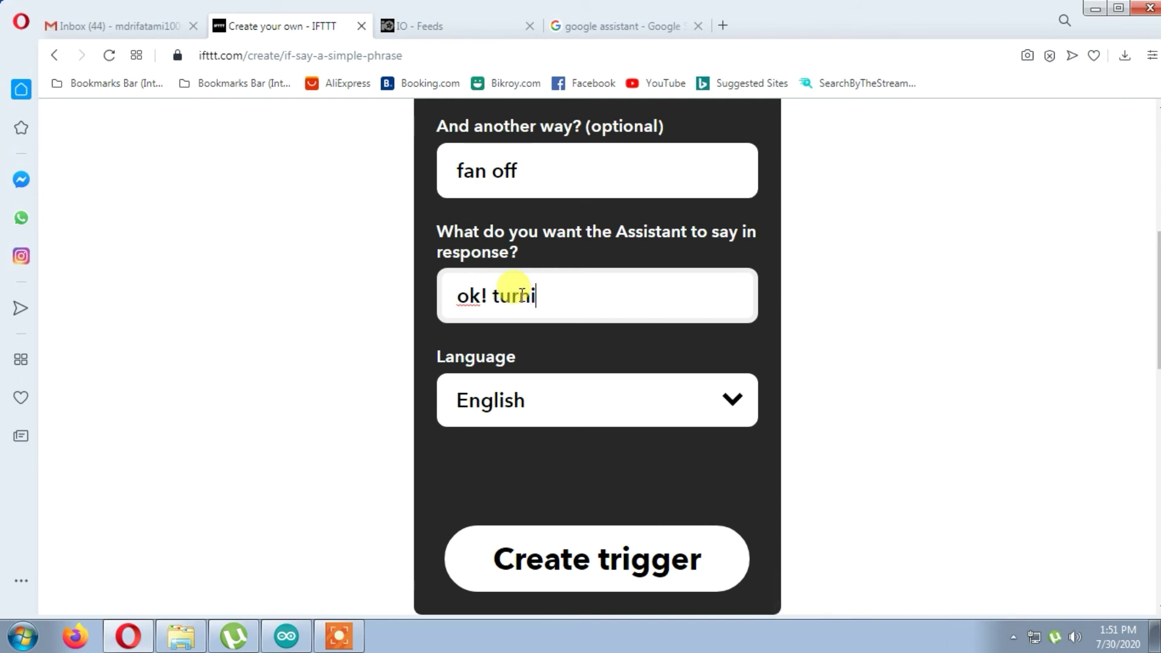
key(BackSpace)
key(BackSpace)
key(BackSpace)
text(ng the fan)
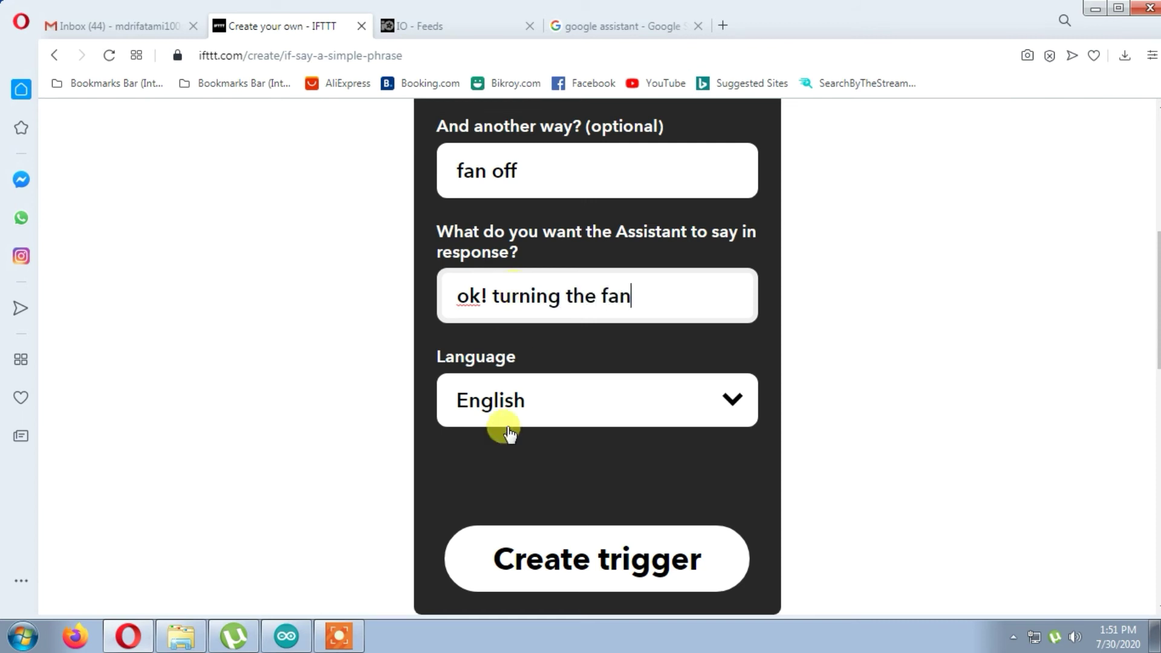
click(524, 557)
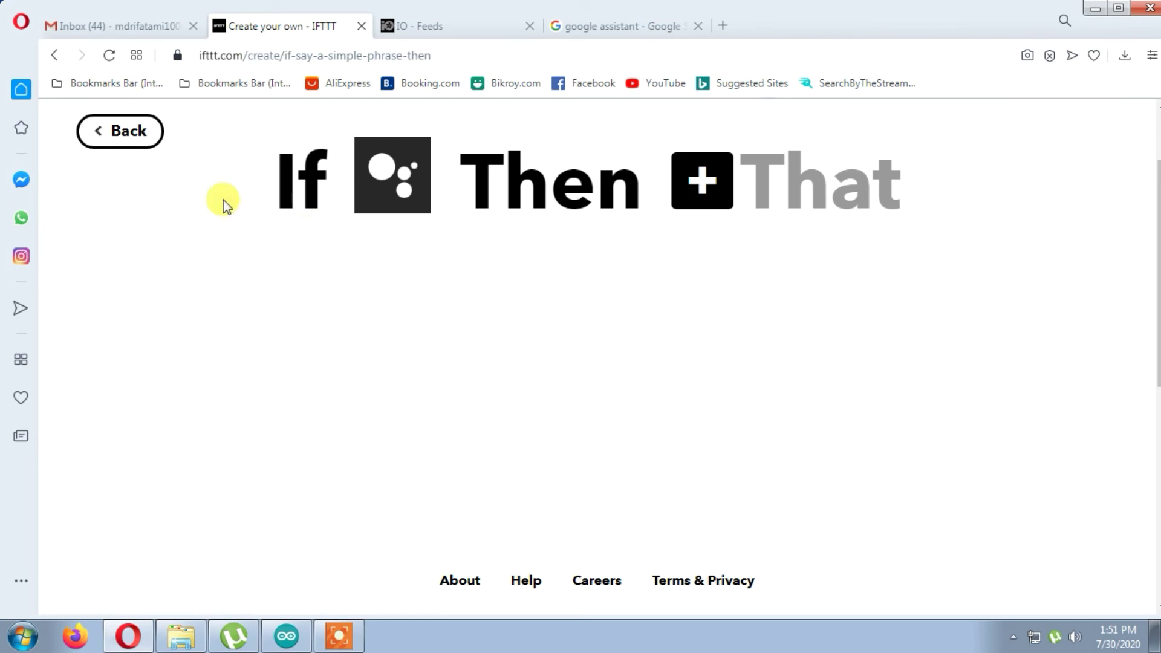
- Create an Adafruit 'Send data to Adafruit IO' action with feed Relay2 and data 1
click(708, 189)
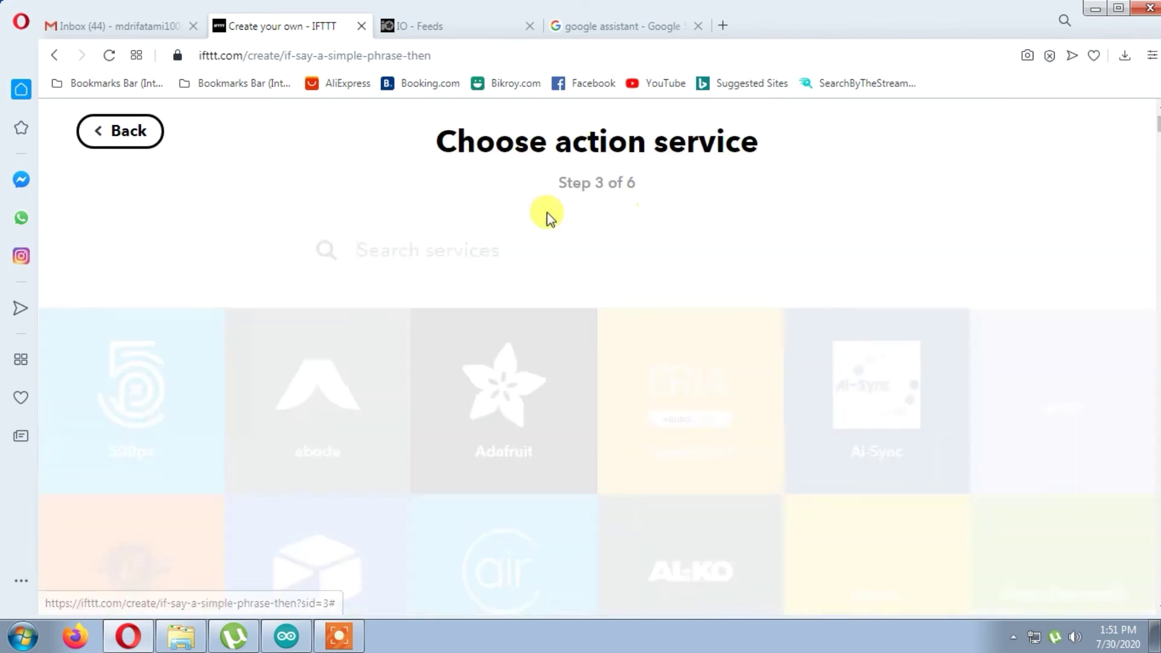
scroll(539, 337, down, 2)
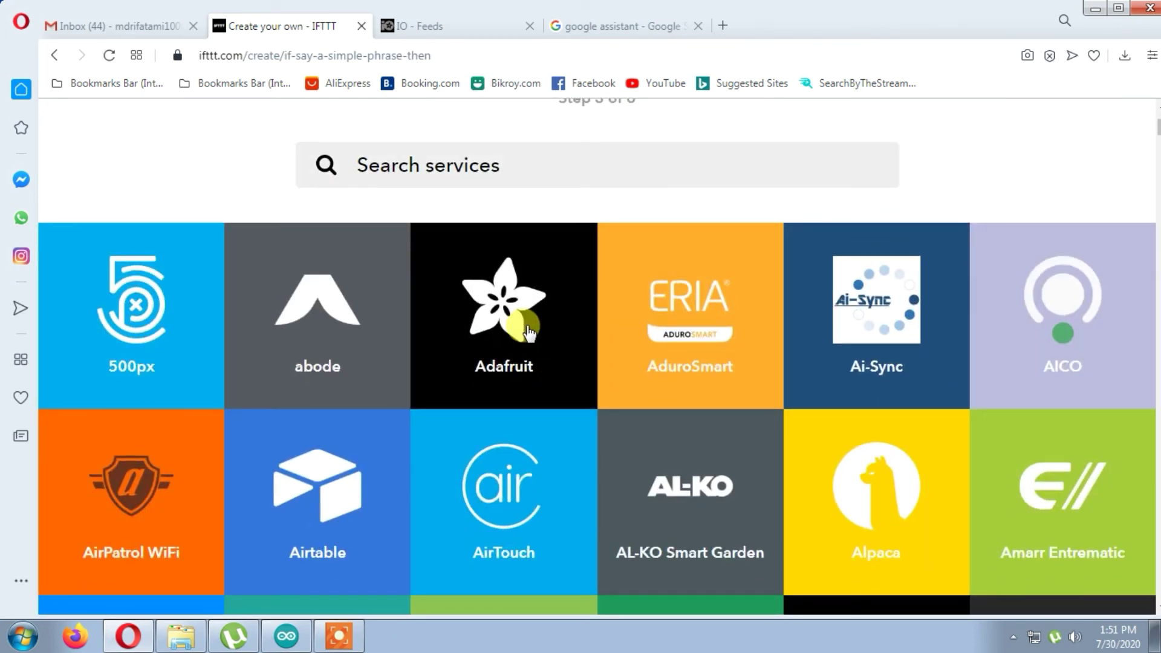
click(529, 332)
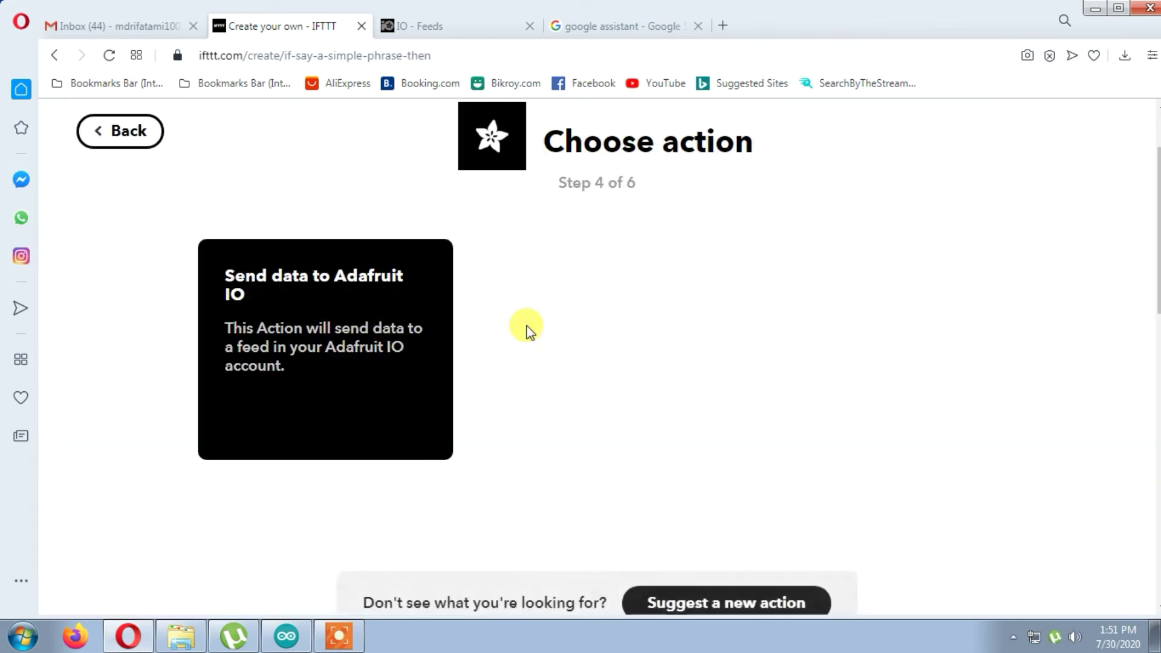
click(286, 285)
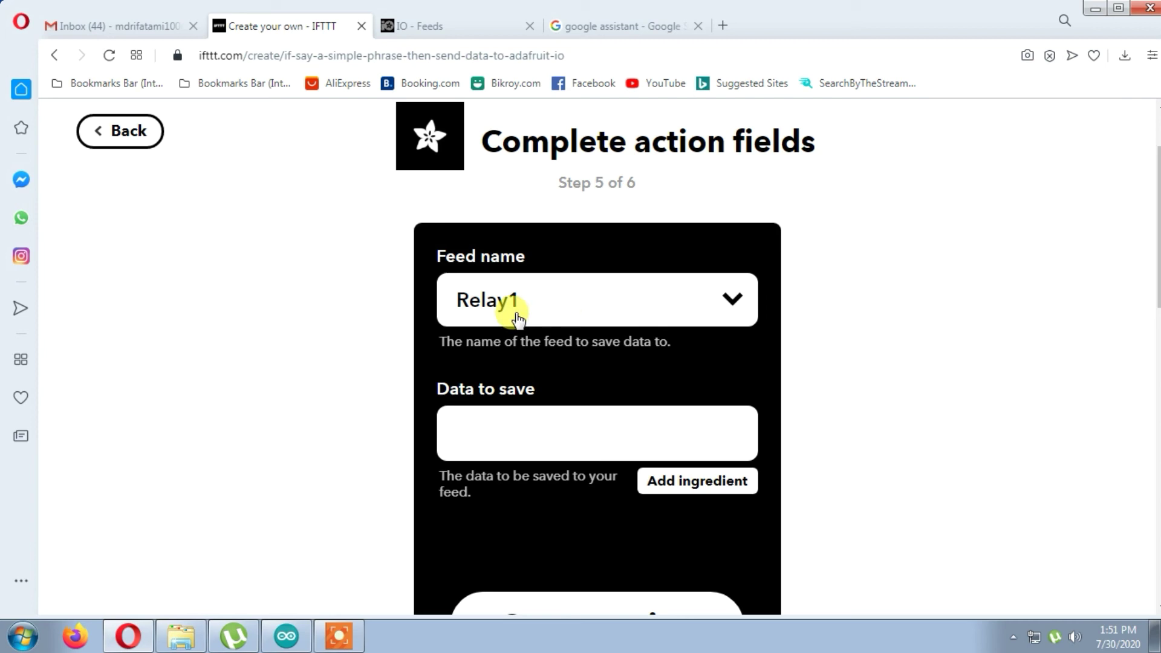
click(517, 315)
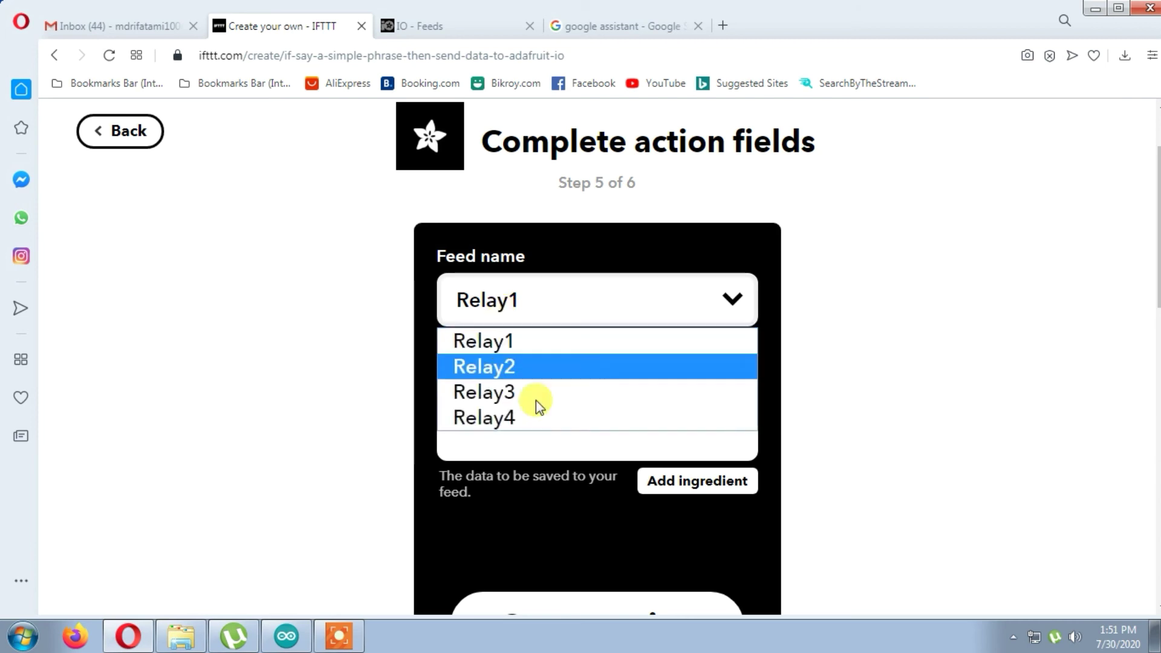
click(513, 366)
click(510, 438)
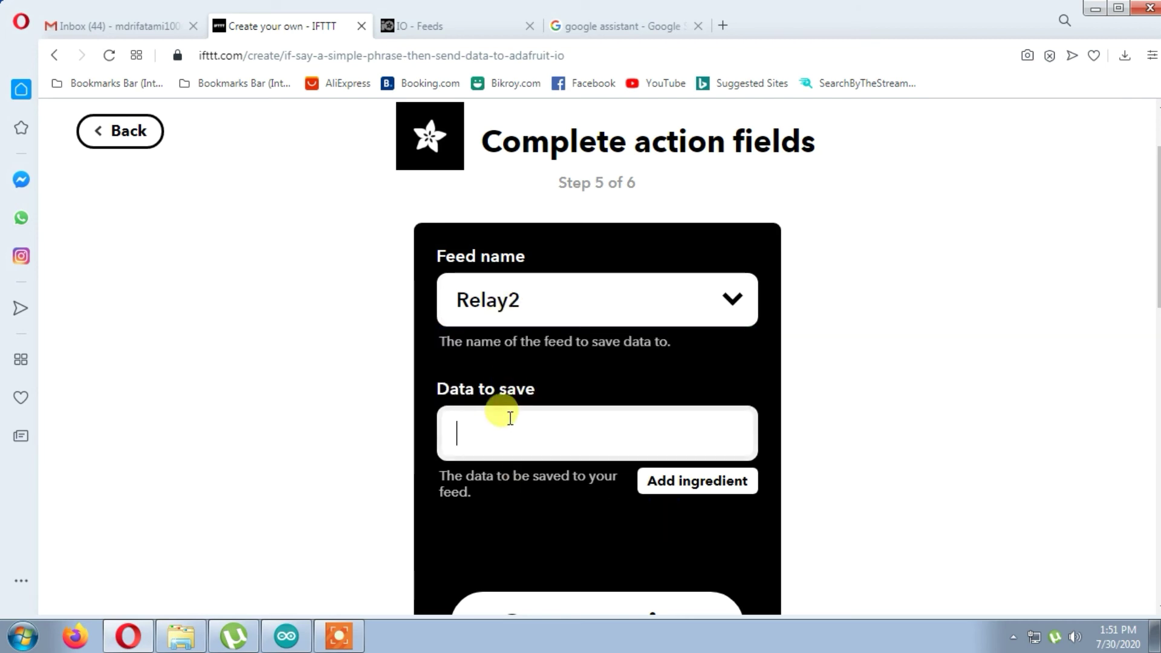
text(1)
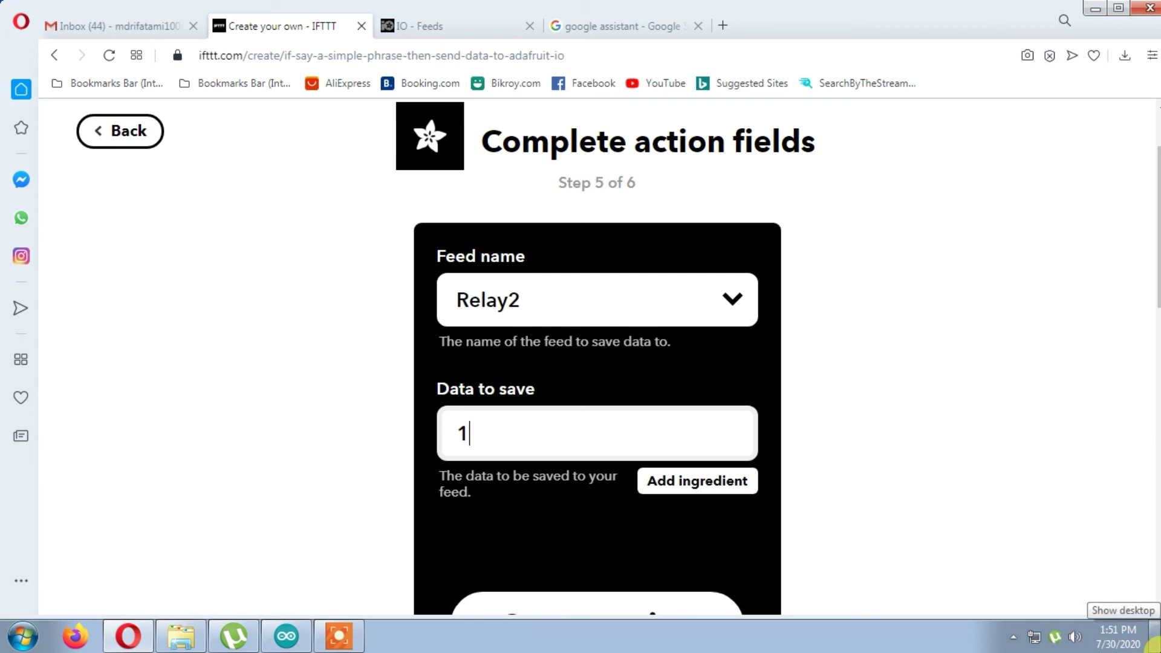
scroll(754, 572, down, 4)
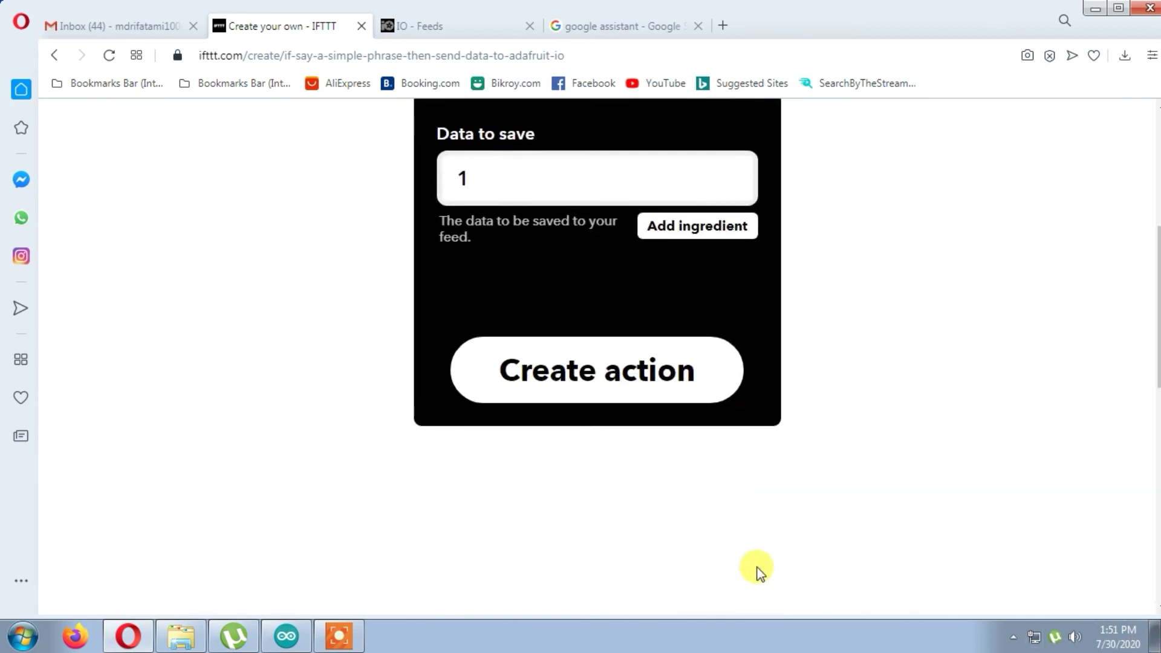
click(635, 403)
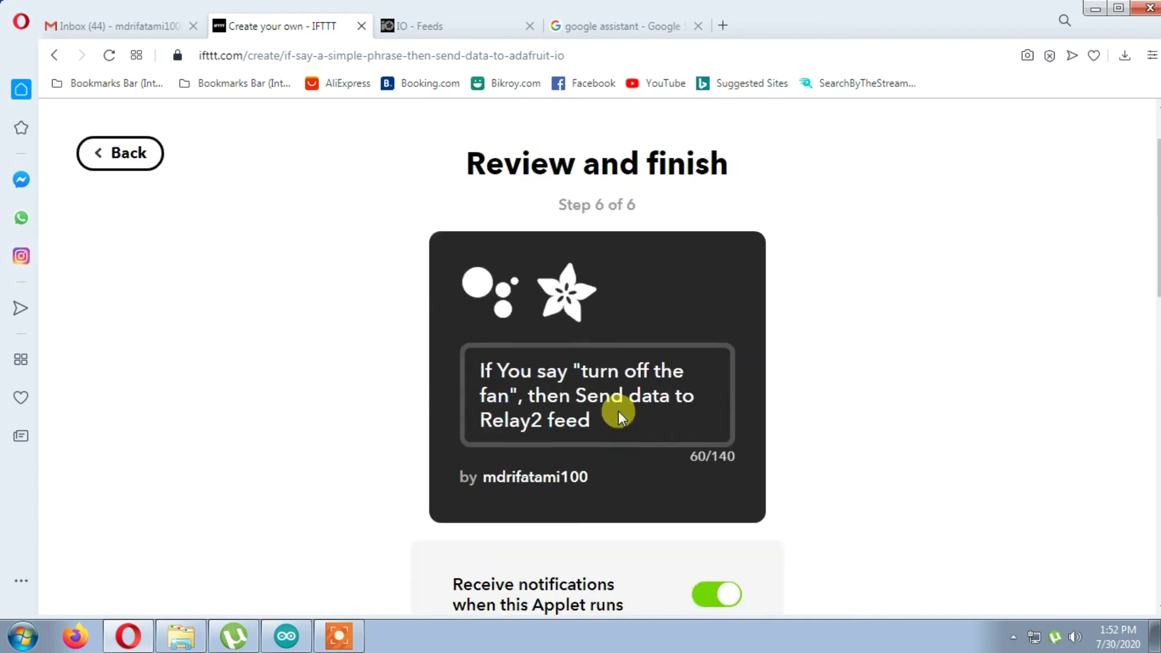
- Finish the 'turn off the fan' to Relay2 applet and start a fresh one
scroll(618, 412, down, 4)
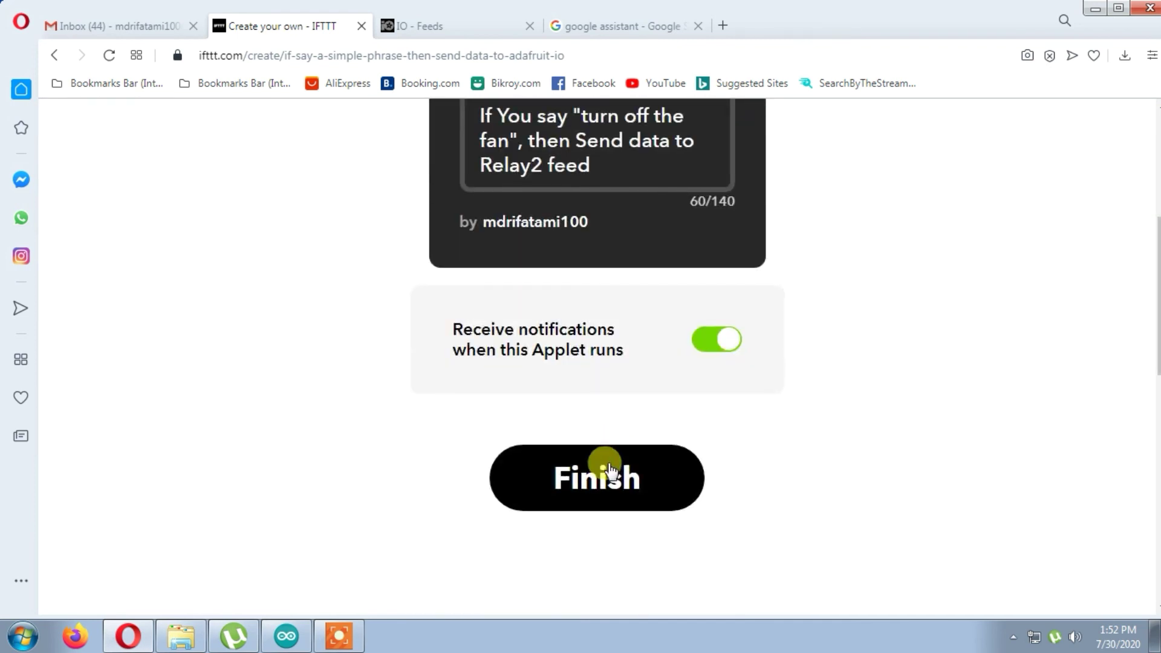
click(606, 477)
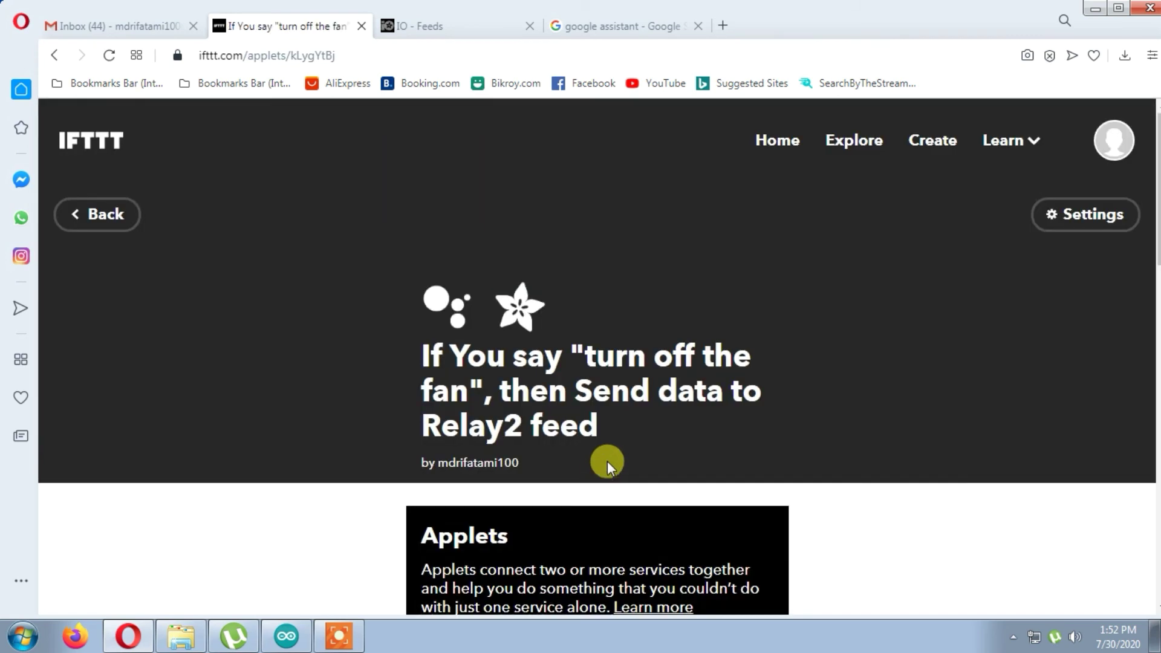
click(933, 141)
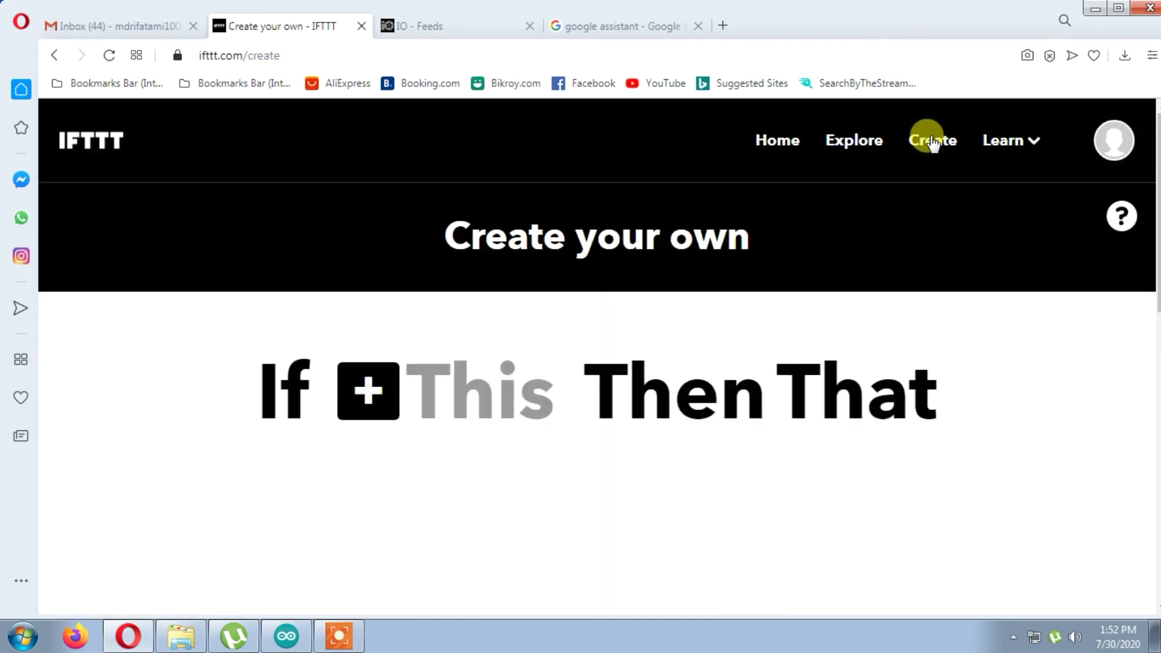
- Choose Google Assistant's 'Say a simple phrase' as the fourth applet's trigger
click(378, 393)
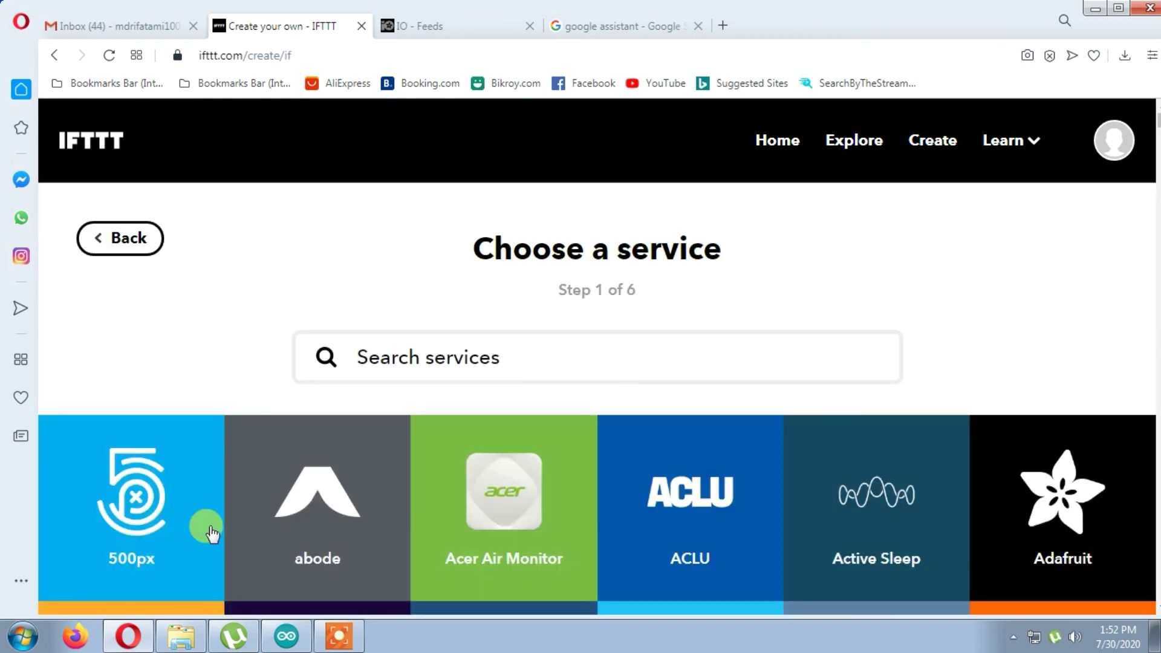
scroll(599, 491, down, 2)
scroll(565, 432, up, 2)
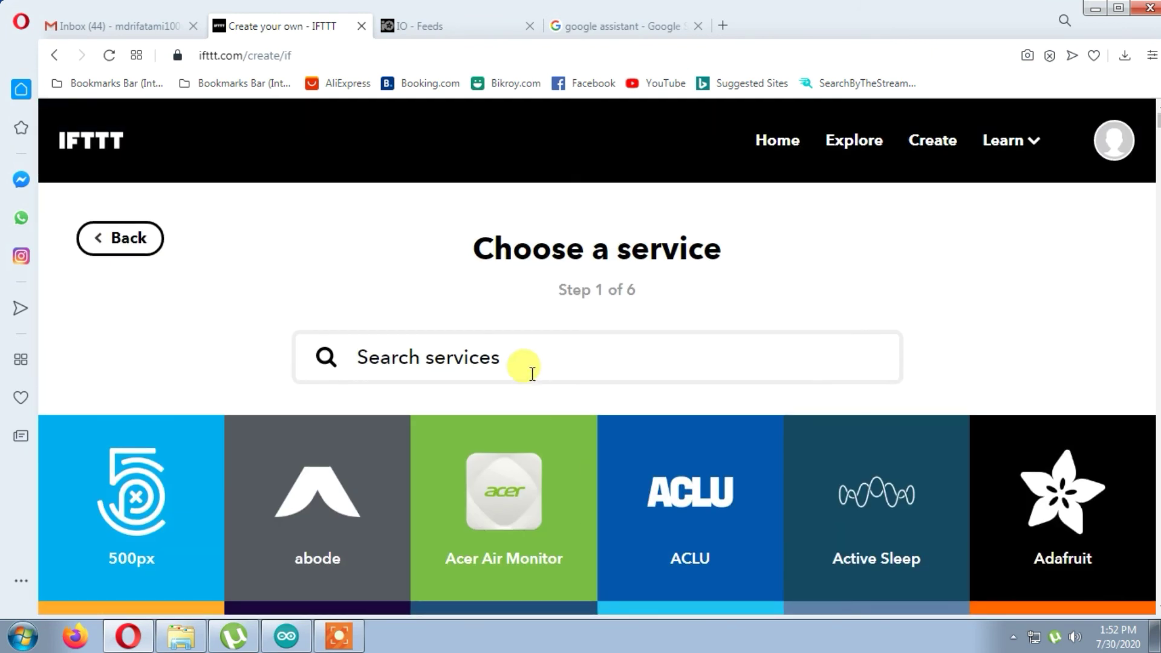
text(goog)
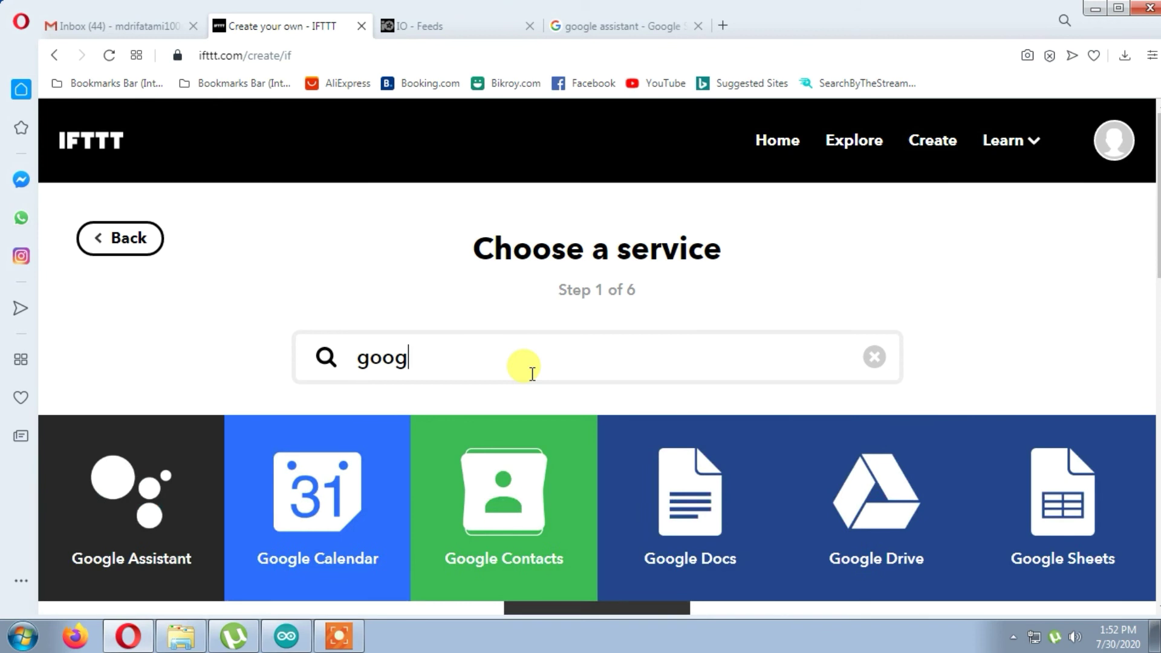
click(77, 530)
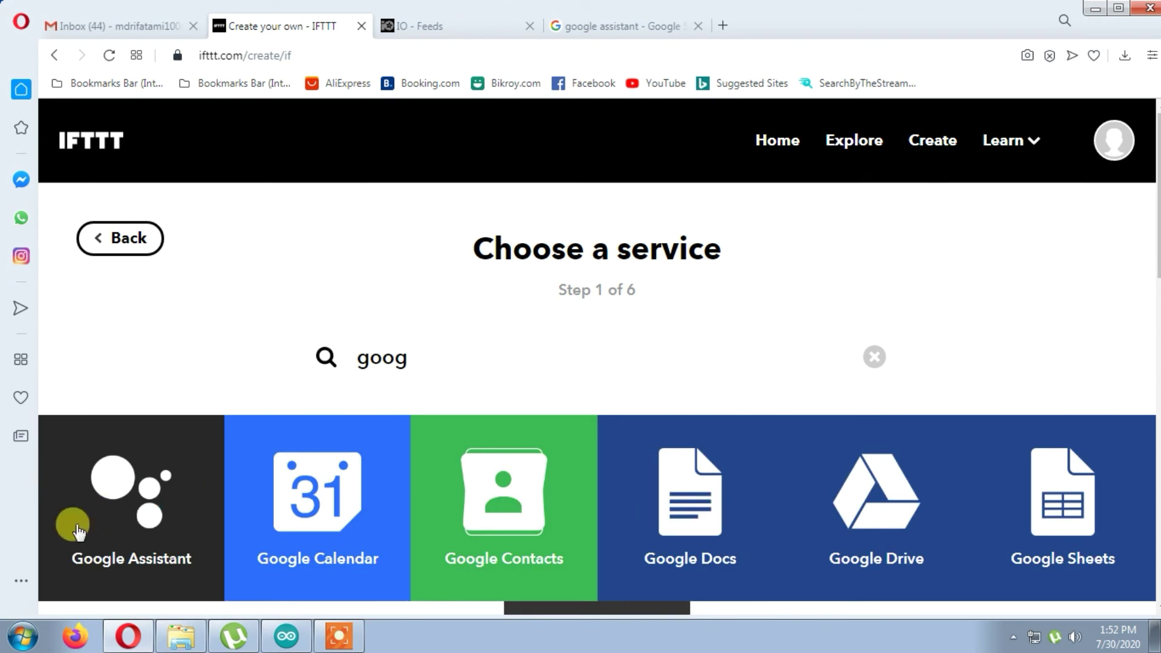
click(293, 272)
- Enter the phrases 'turn on the fan', 'turn on fan' and 'fan on'
click(486, 301)
text(turn on the fan)
click(474, 419)
text(turn)
key(BackSpace)
text(rn )
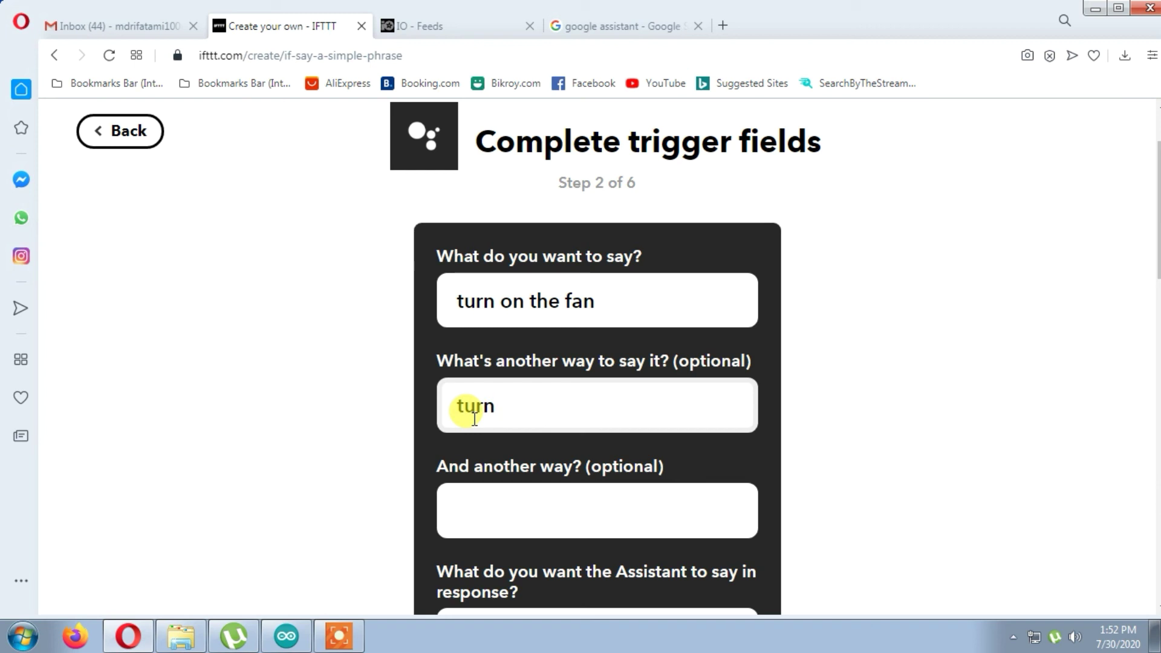
text(on fan)
click(506, 491)
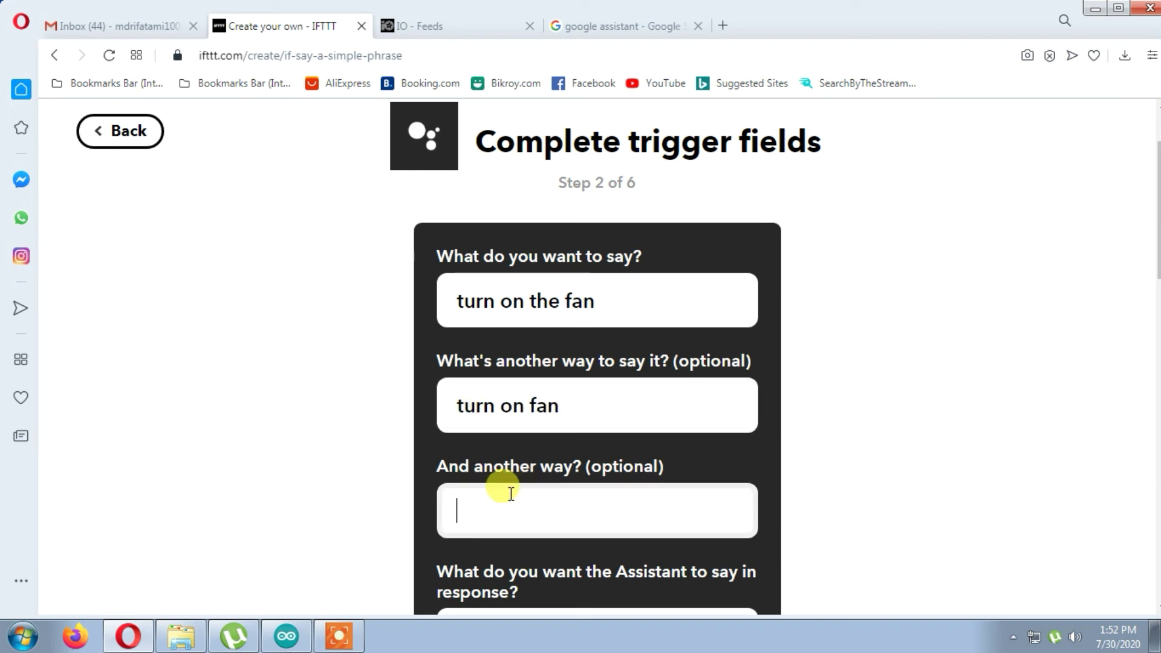
text(fan on)
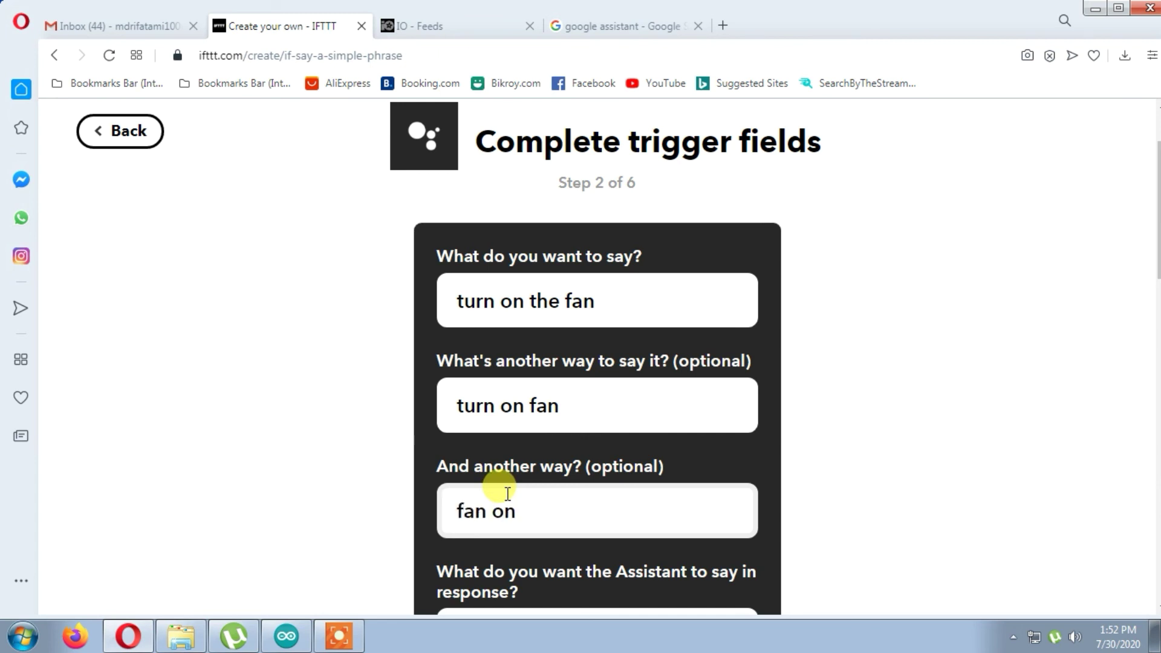
- Set the reply to 'ok! turning on the fan..' and create the trigger
scroll(507, 493, down, 4)
click(534, 373)
text())
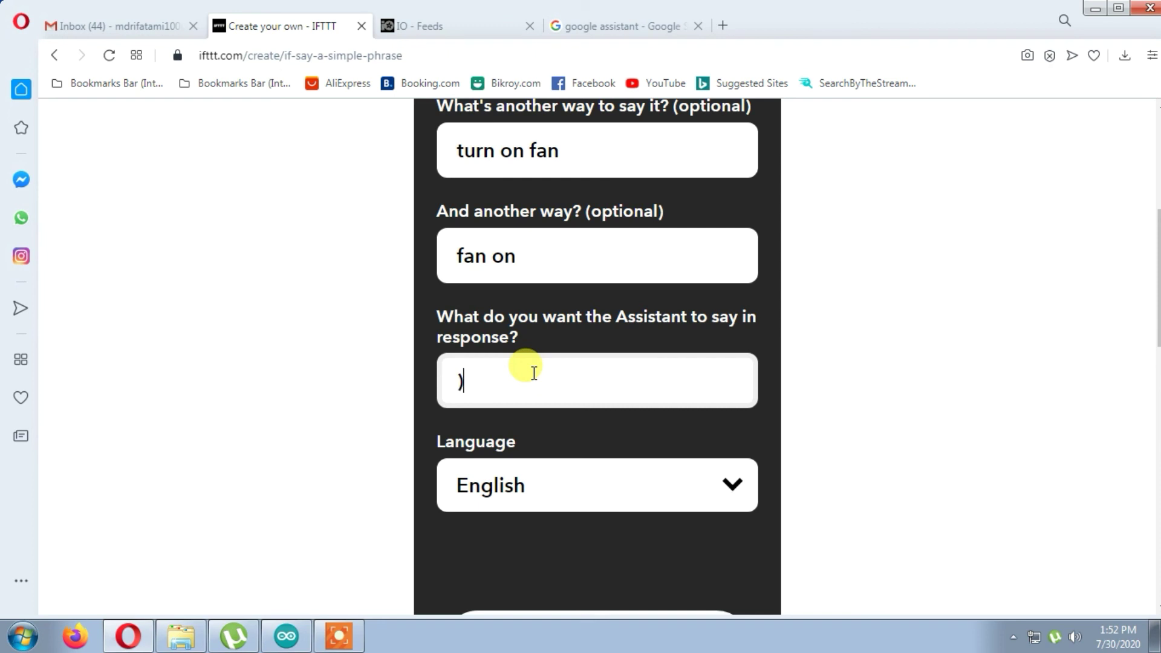
key(BackSpace)
text(ok)
key(BackSpace)
text(! turning )
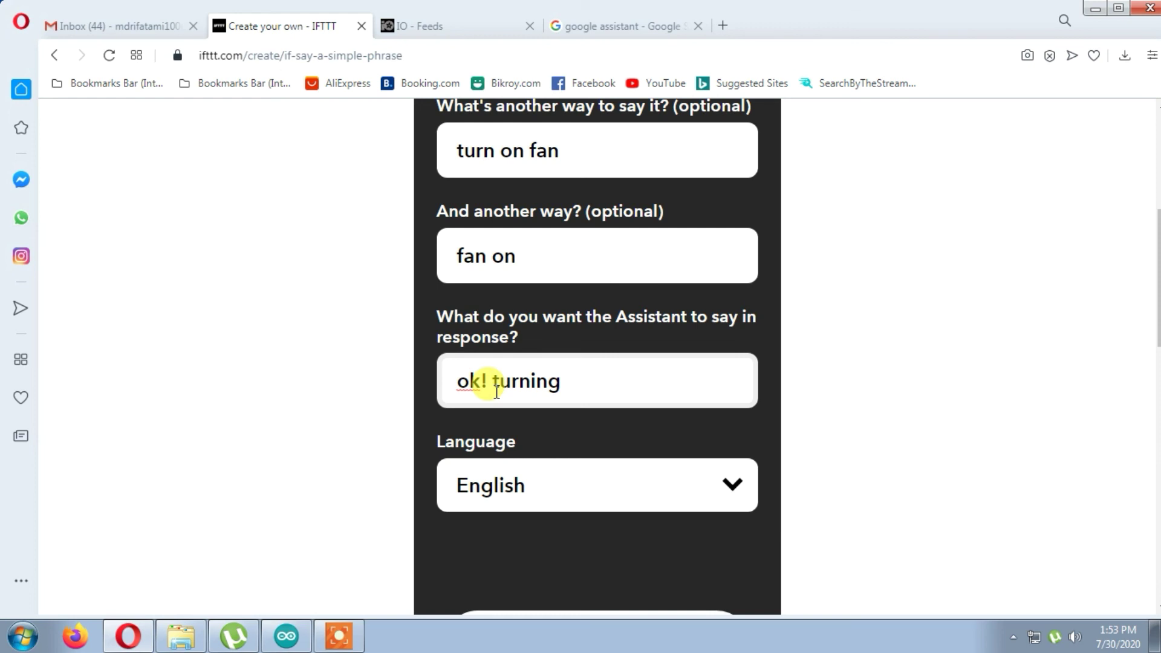
text(on the fan)
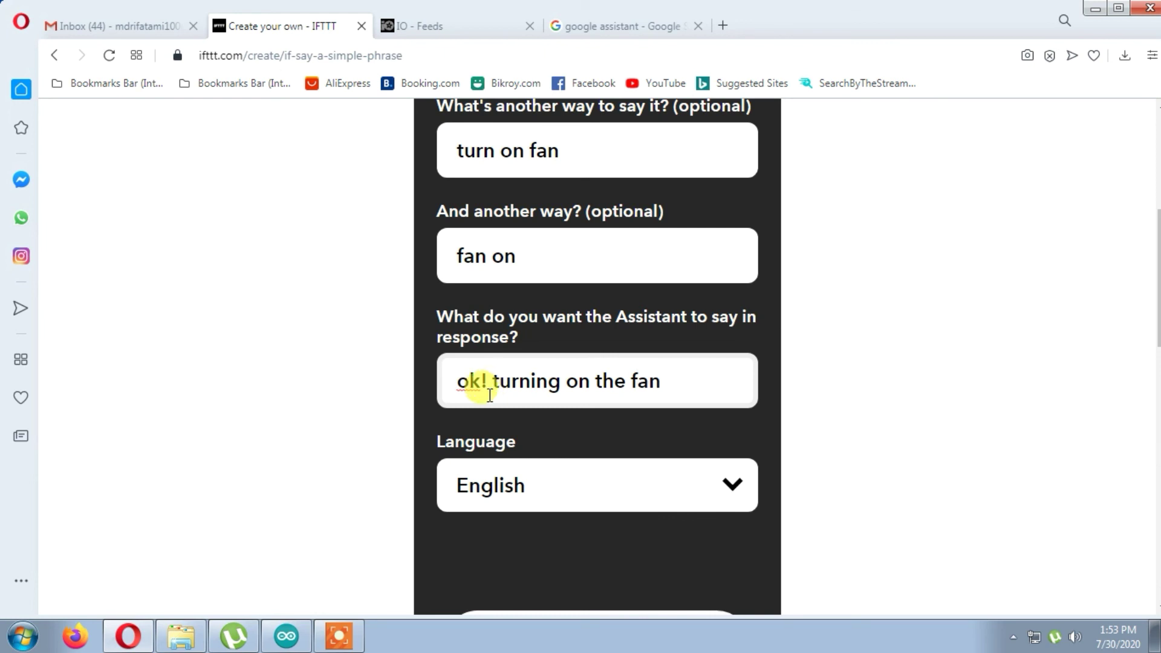
text(..)
scroll(526, 502, down, 4)
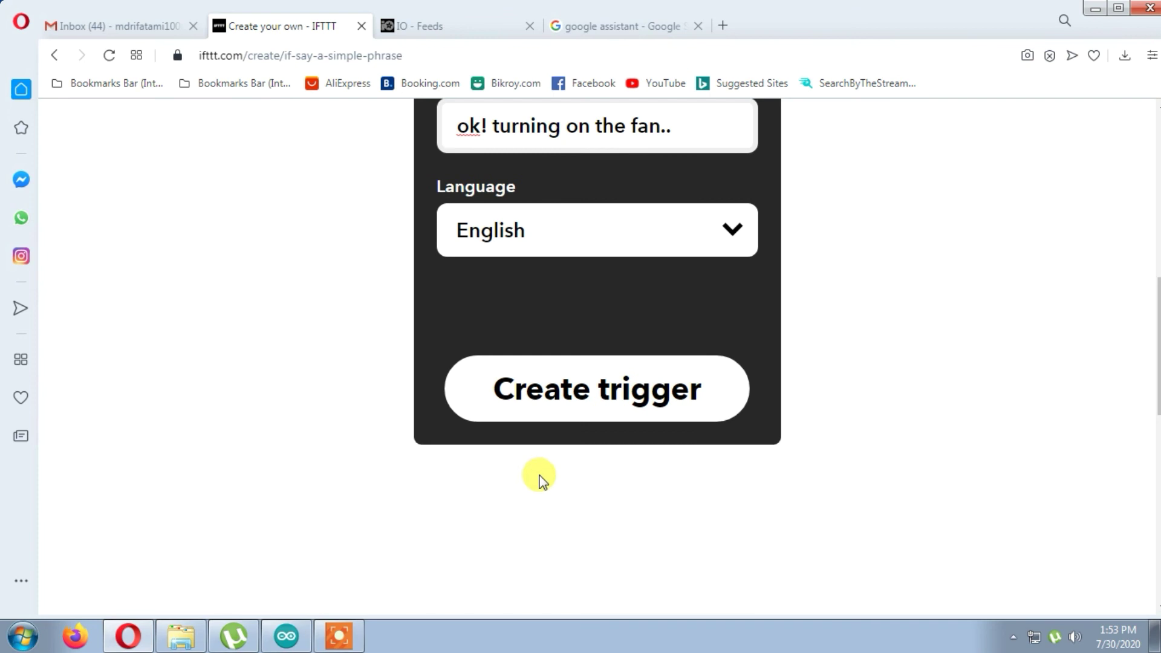
click(578, 393)
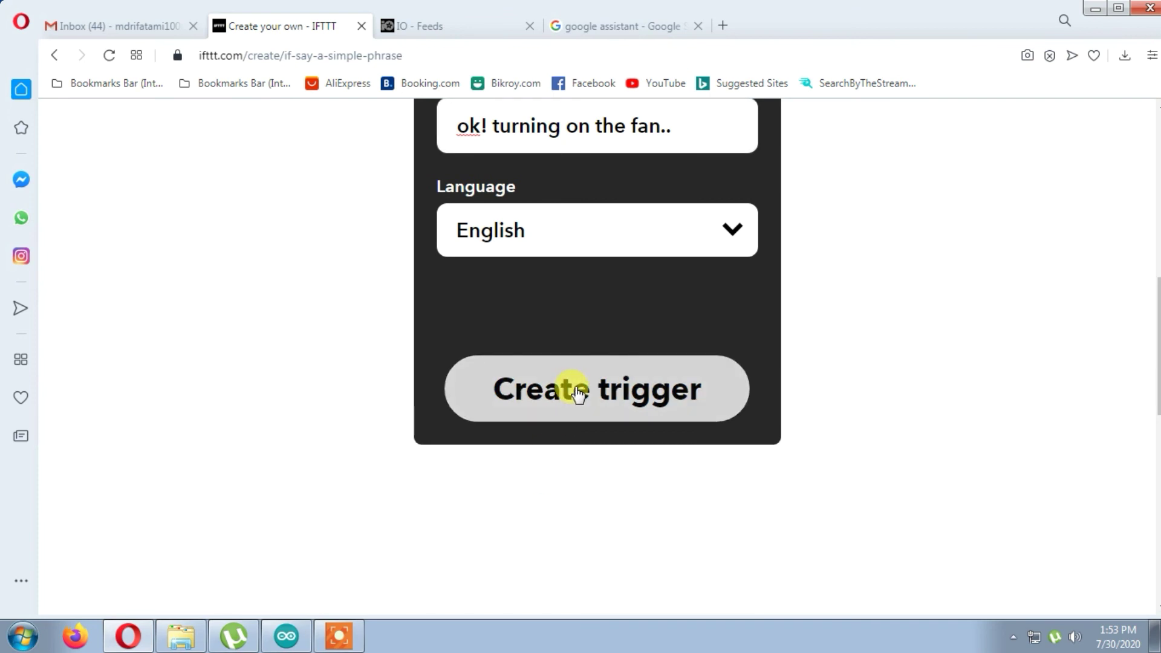
click(579, 393)
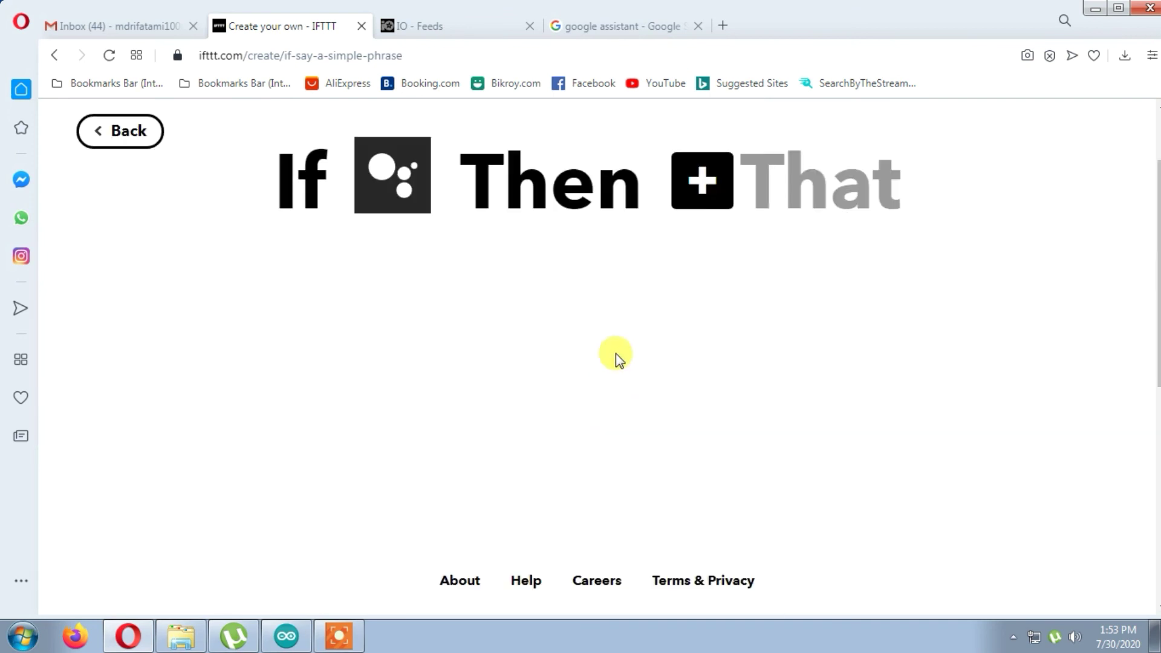
click(701, 177)
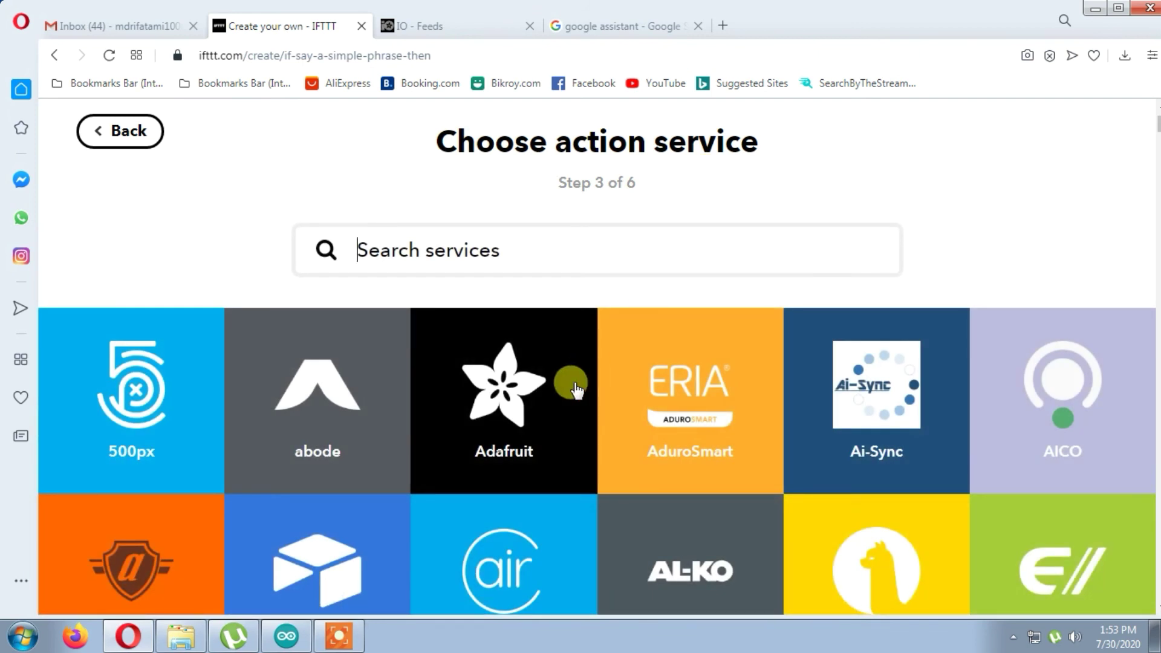
- Choose Adafruit's send-data-to-IO action with Relay2 as the target feed
click(574, 390)
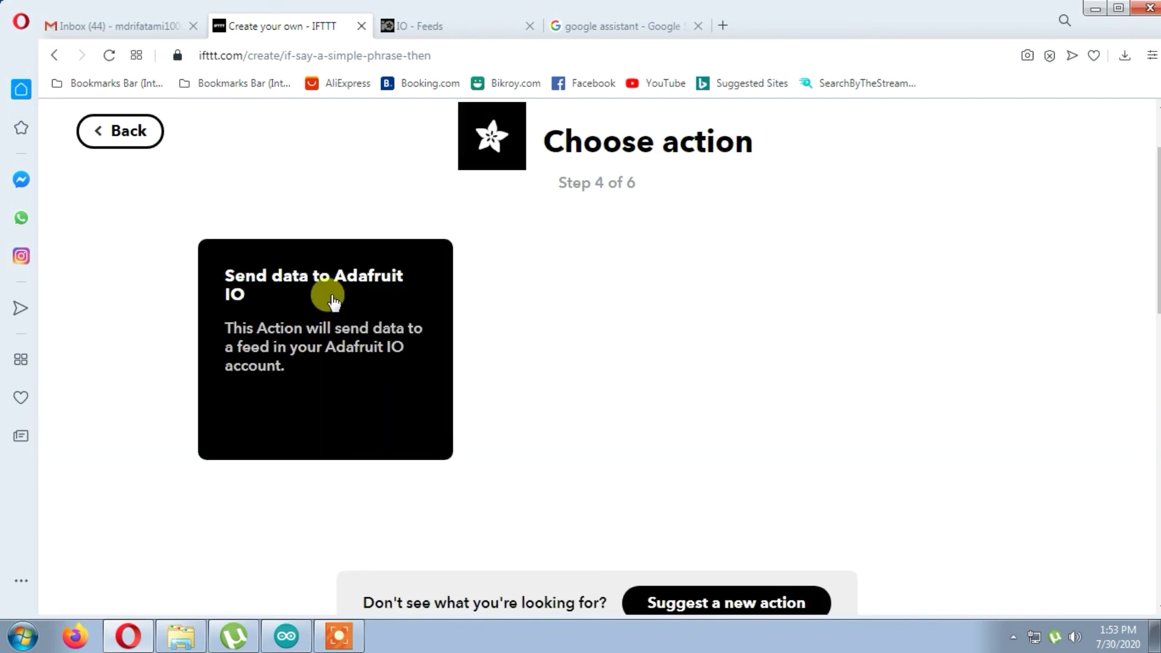
click(330, 275)
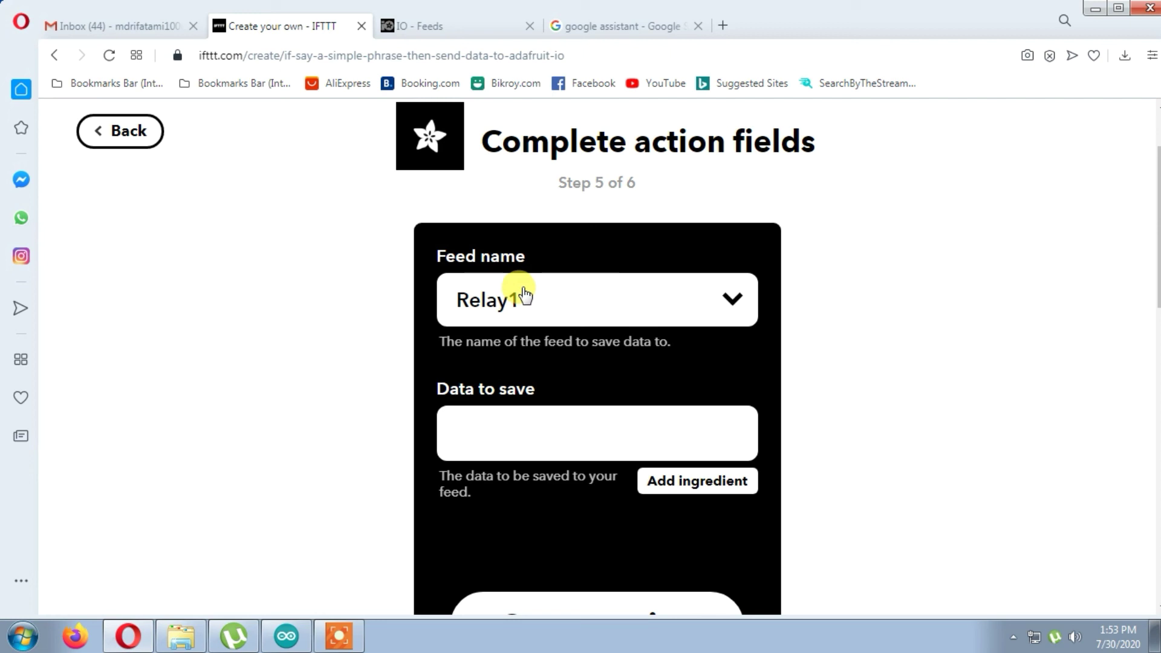
click(524, 296)
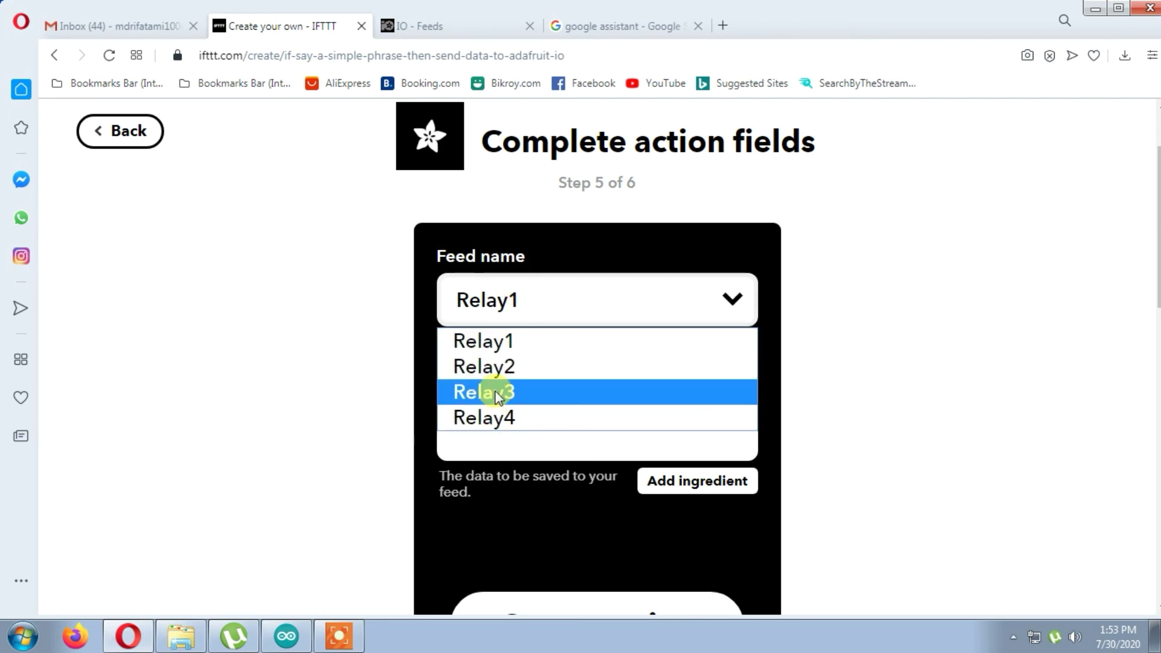
click(493, 367)
- Enter 0 as the data to save, create the action and finish the fan applet
click(515, 448)
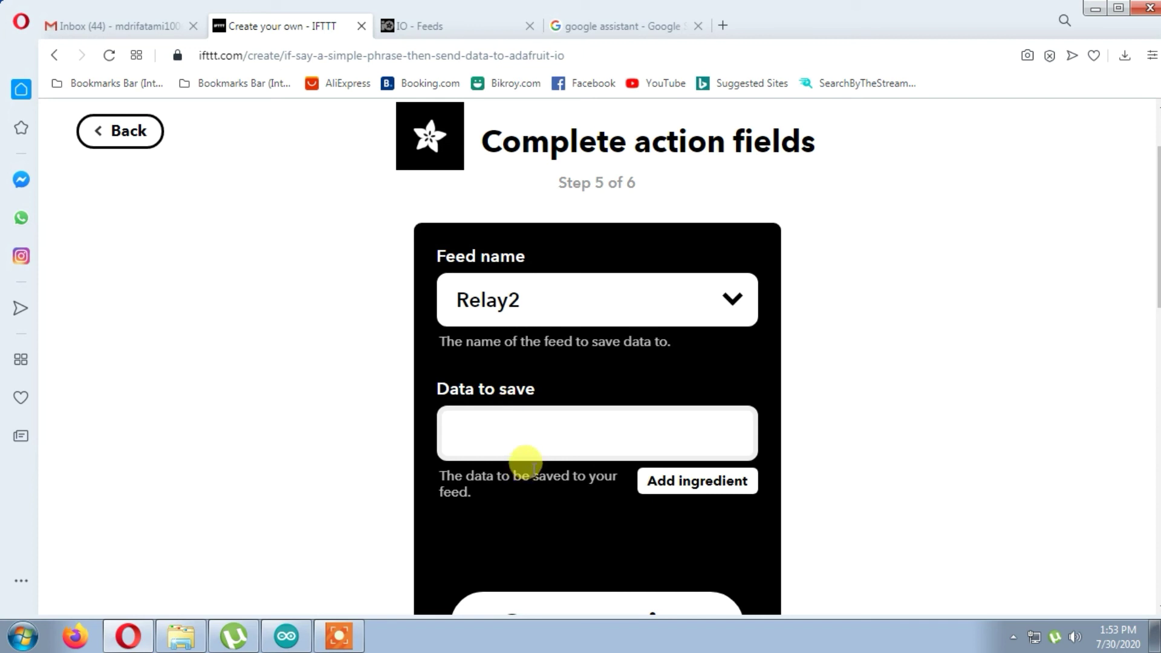
scroll(525, 463, down, 4)
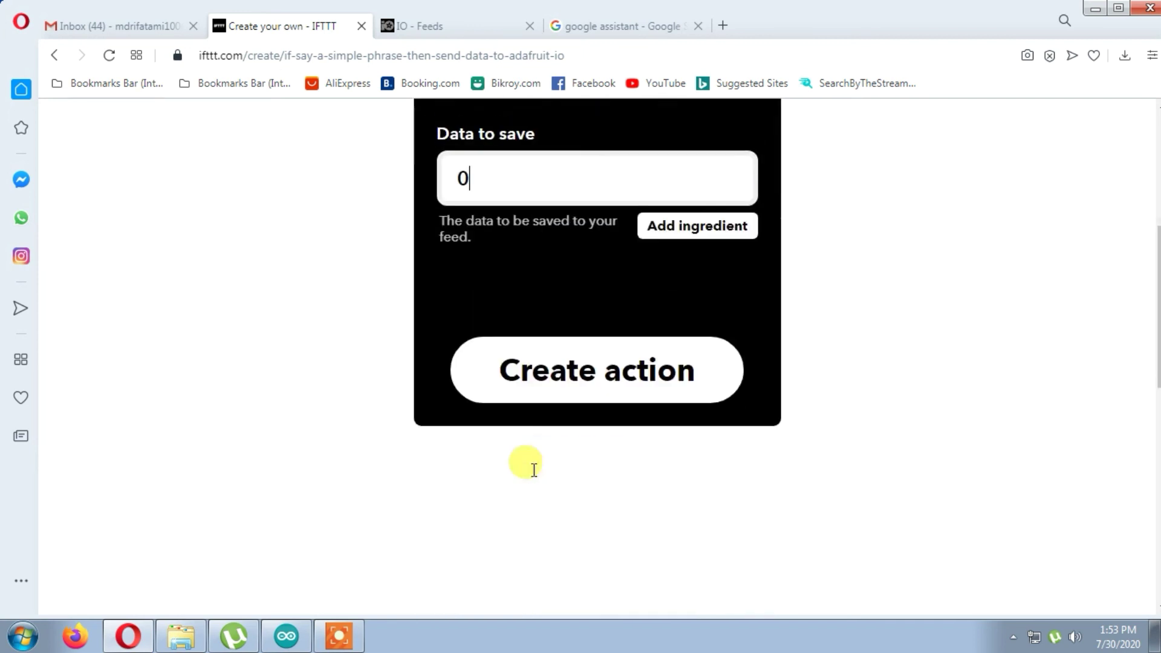
click(572, 399)
scroll(569, 404, up, 4)
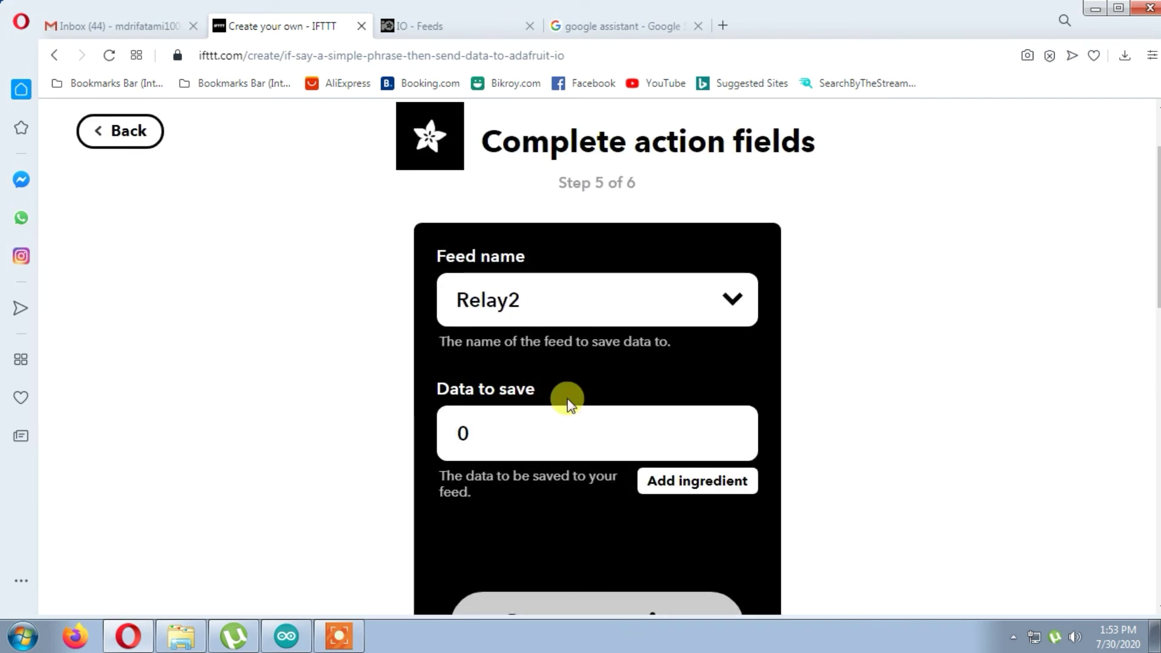
scroll(567, 399, down, 3)
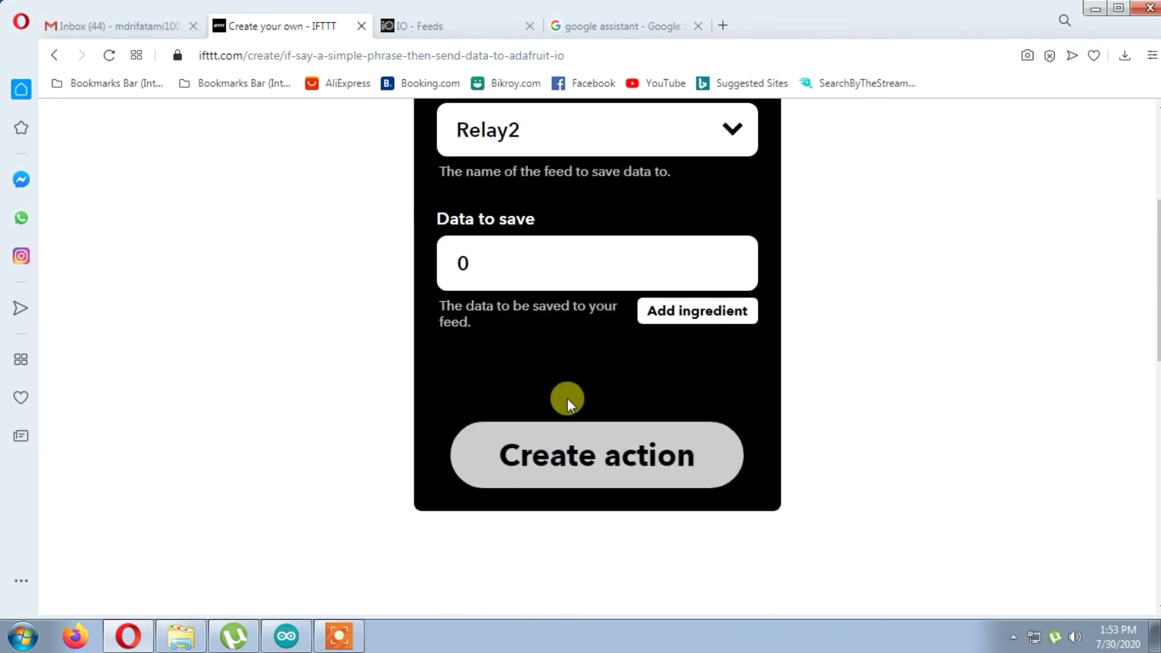
scroll(544, 601, down, 3)
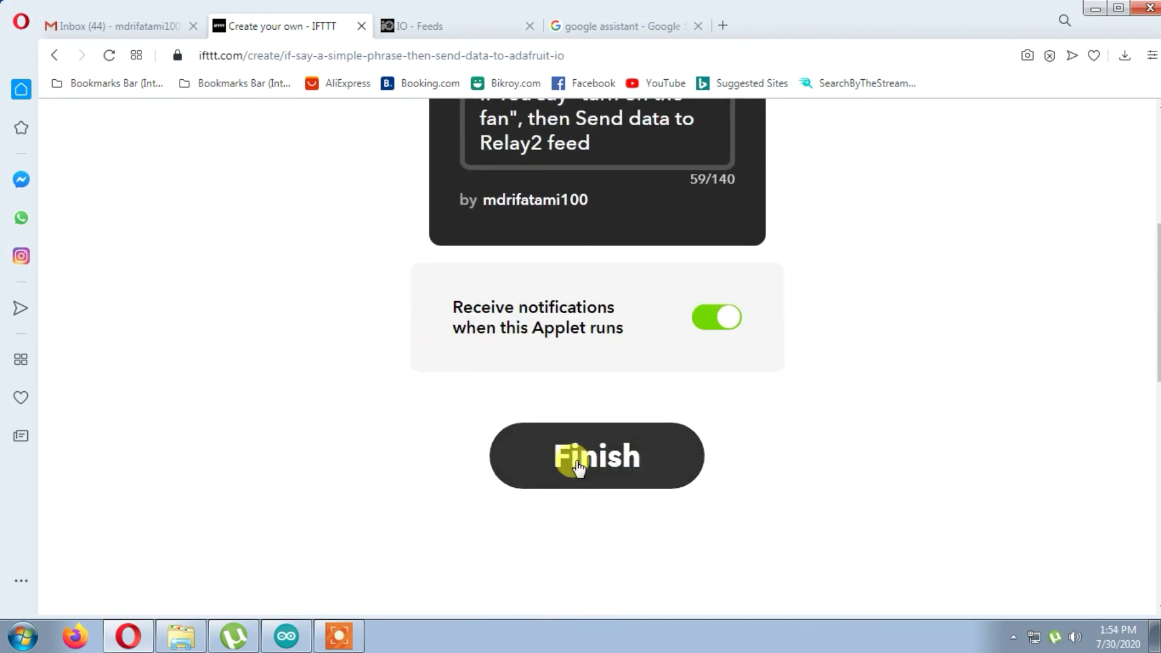
click(578, 467)
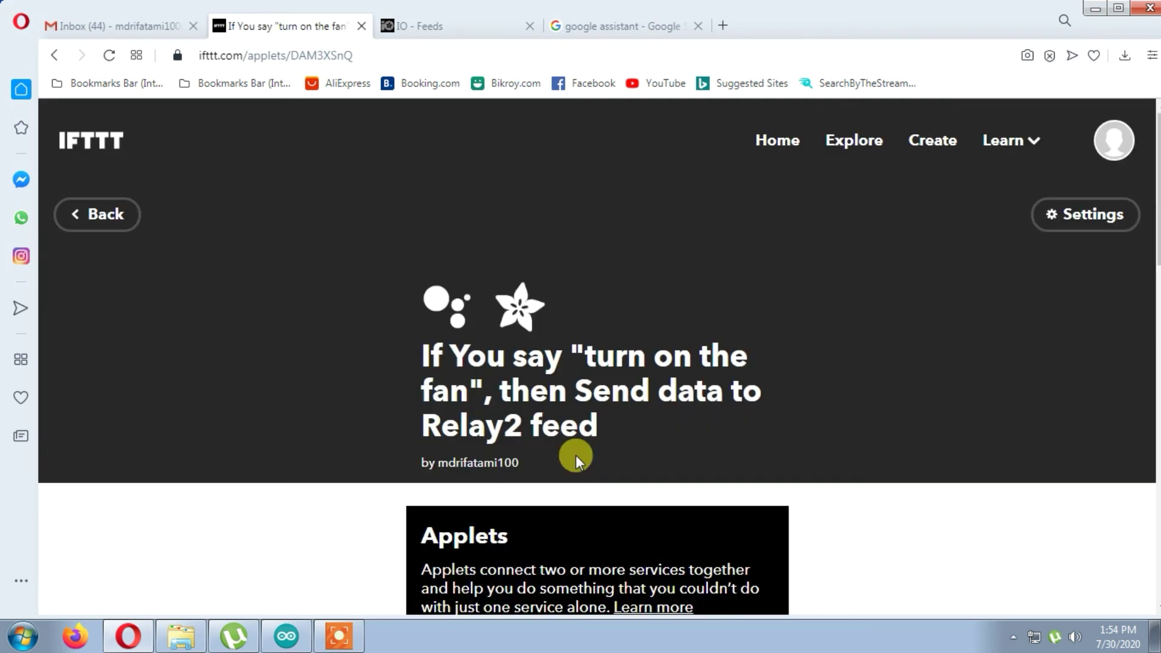
- Go to My Applets and review the four connected light and fan applets
scroll(576, 455, down, 8)
scroll(576, 454, up, 5)
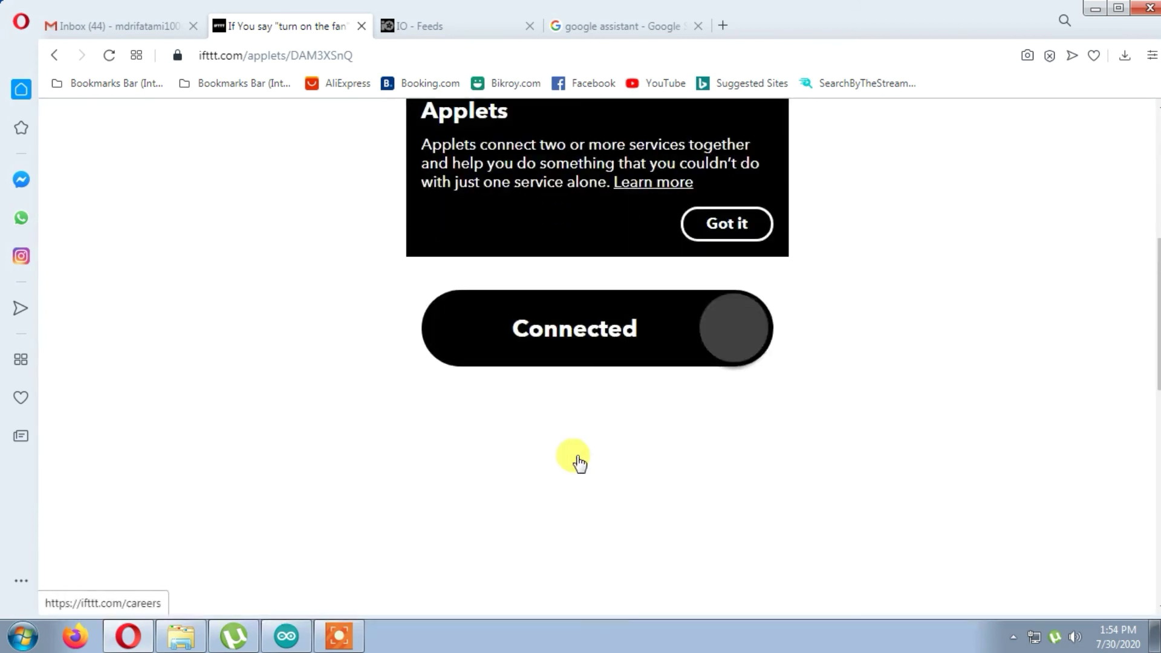
scroll(577, 460, up, 7)
click(780, 138)
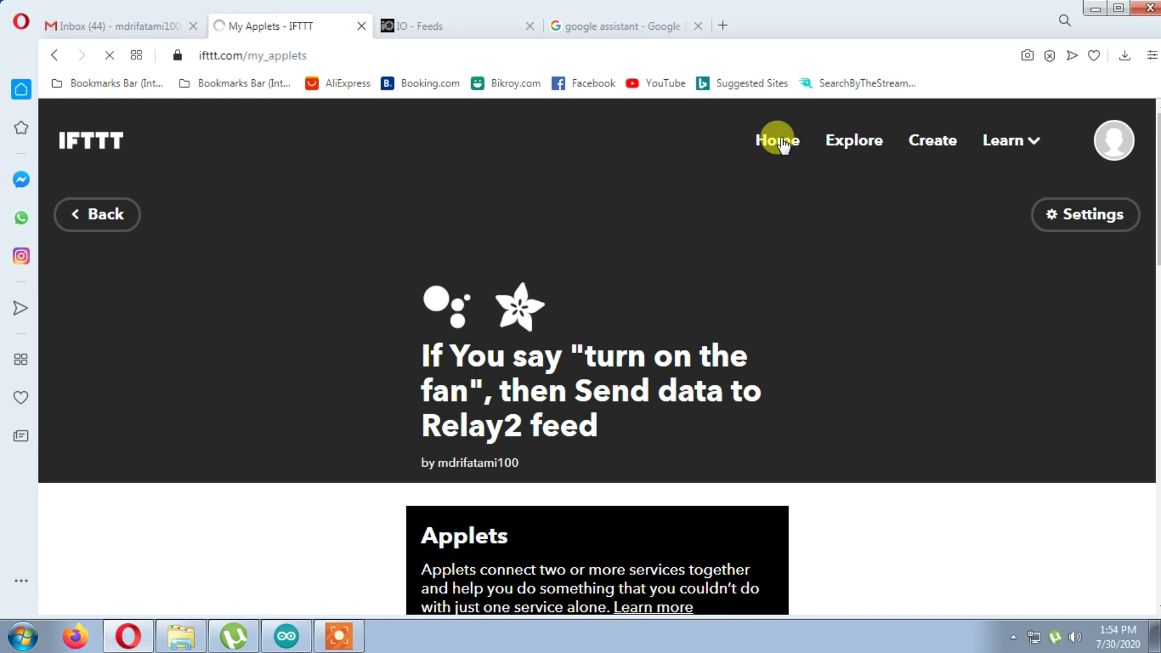
scroll(781, 144, down, 3)
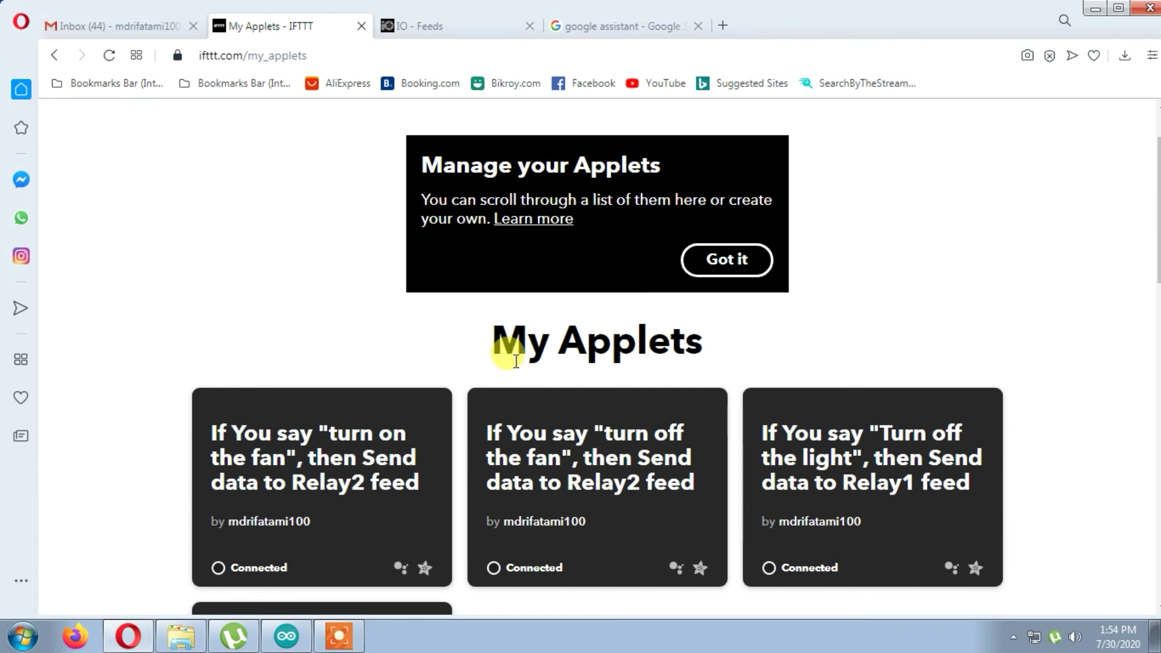
scroll(516, 361, down, 4)
scroll(510, 370, up, 1)
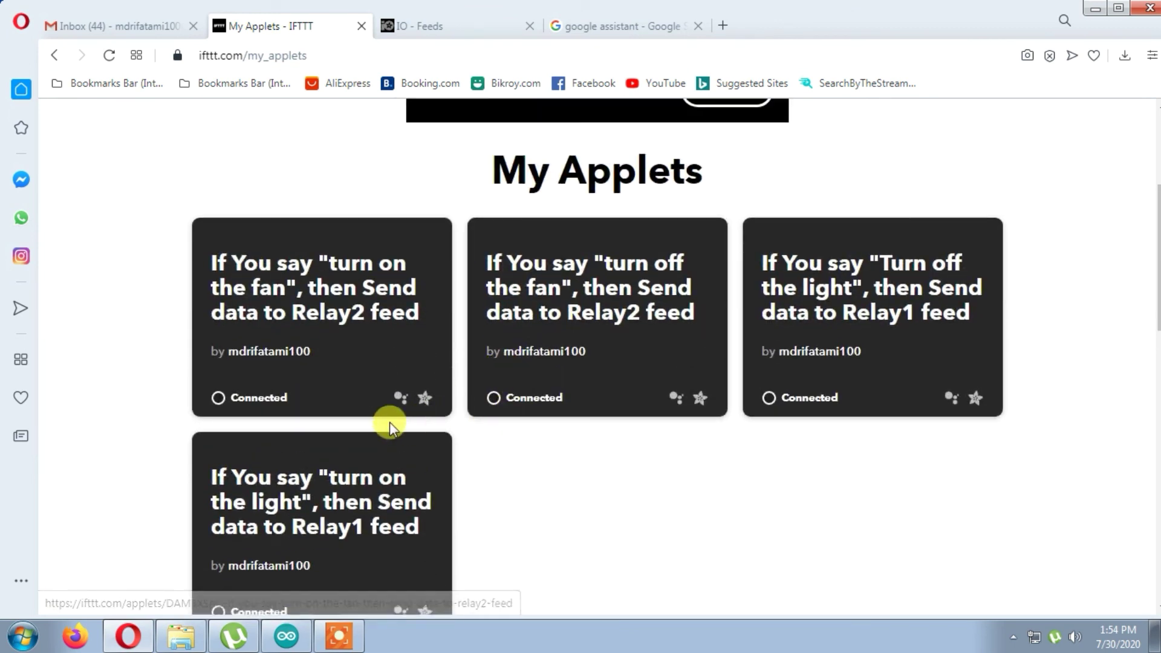
scroll(284, 508, down, 1)
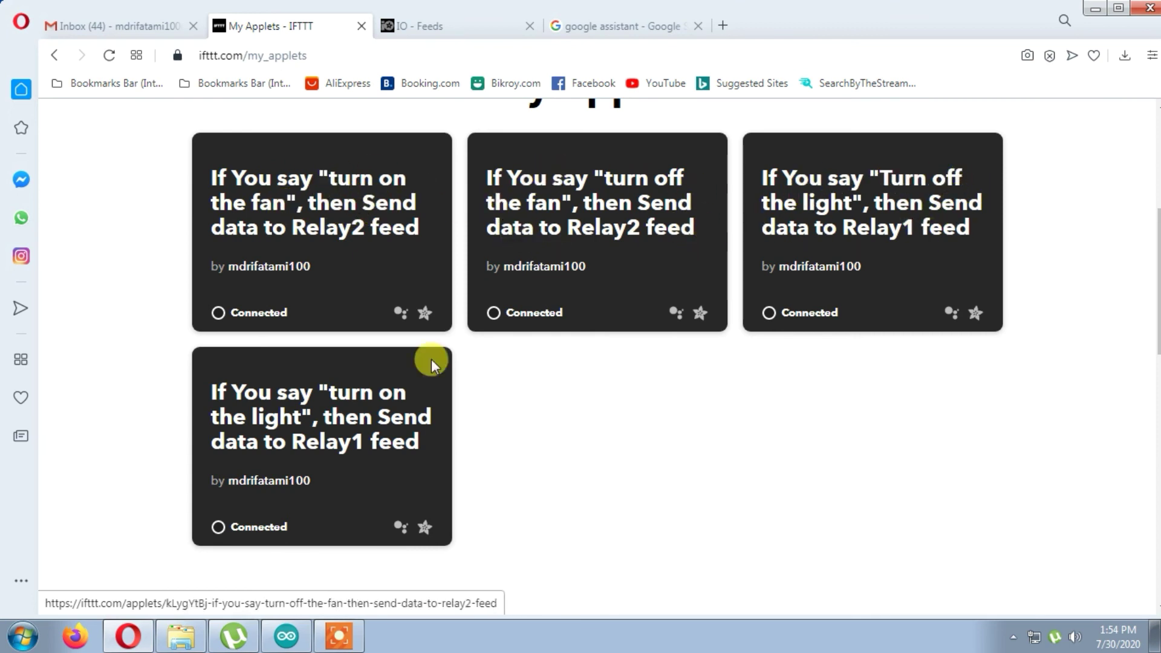
scroll(538, 487, up, 3)
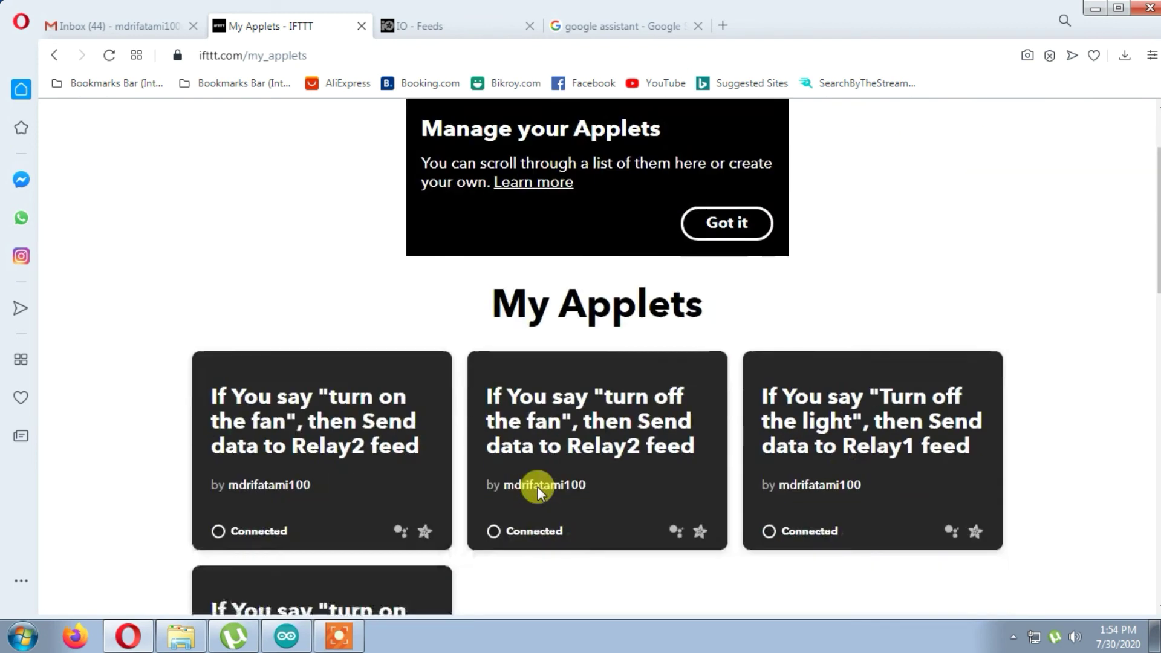
scroll(539, 488, up, 2)
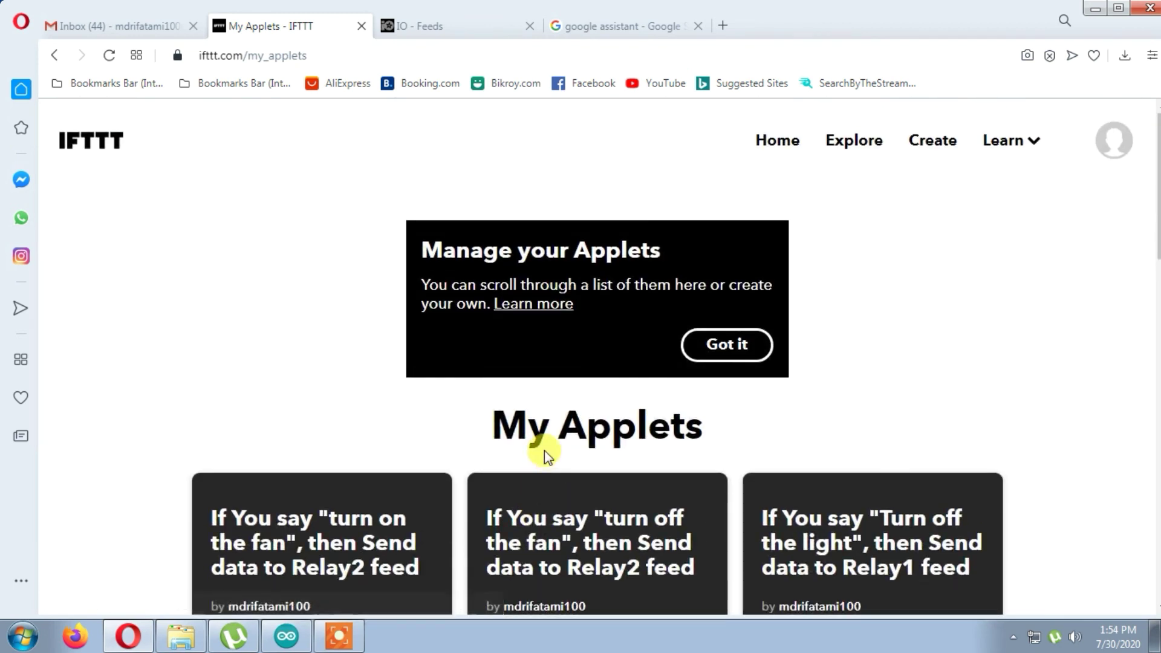
- Open the Google assistant IOT dashboard from Adafruit IO's full dashboards list
click(402, 24)
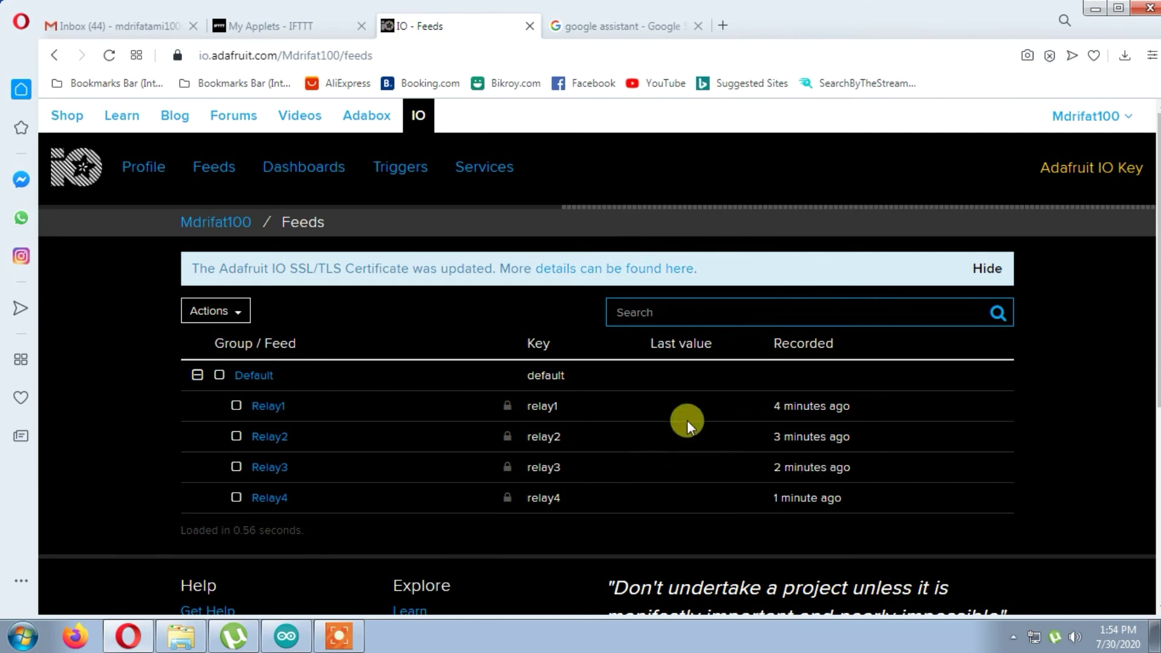
mouse_move(308, 166)
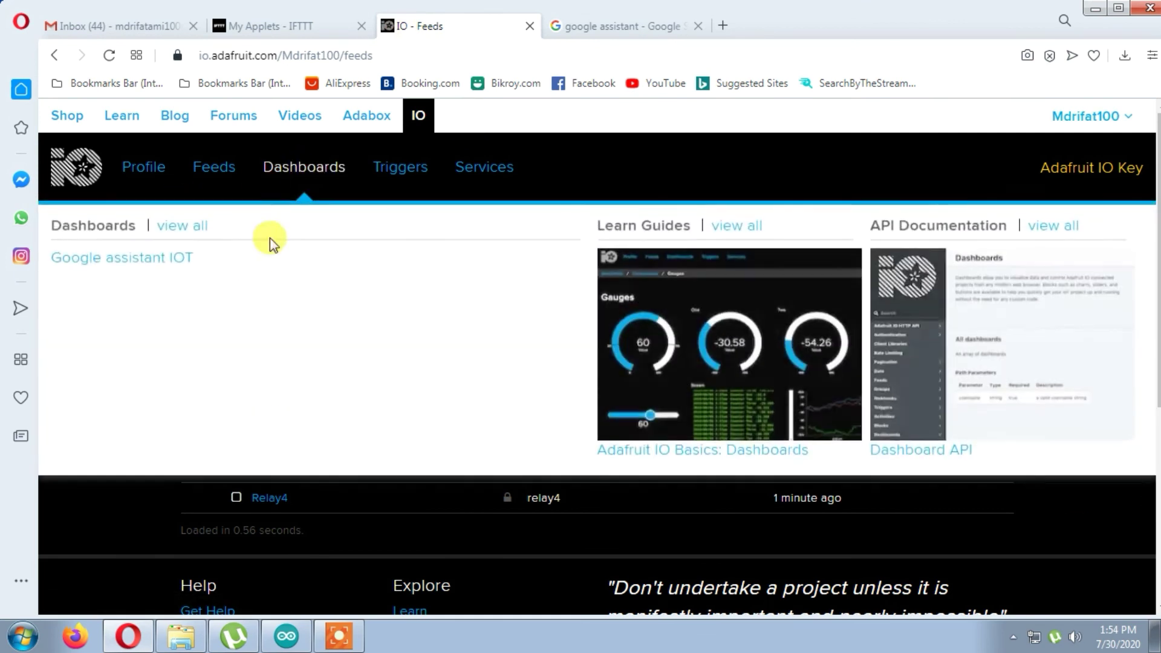
click(182, 227)
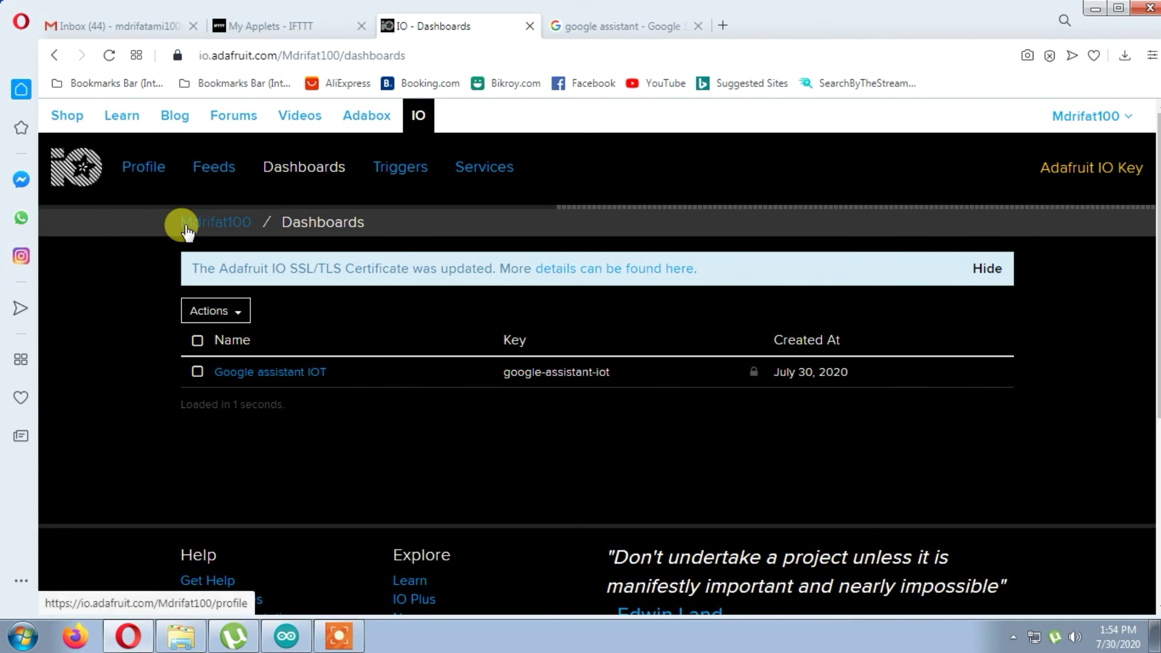
click(248, 372)
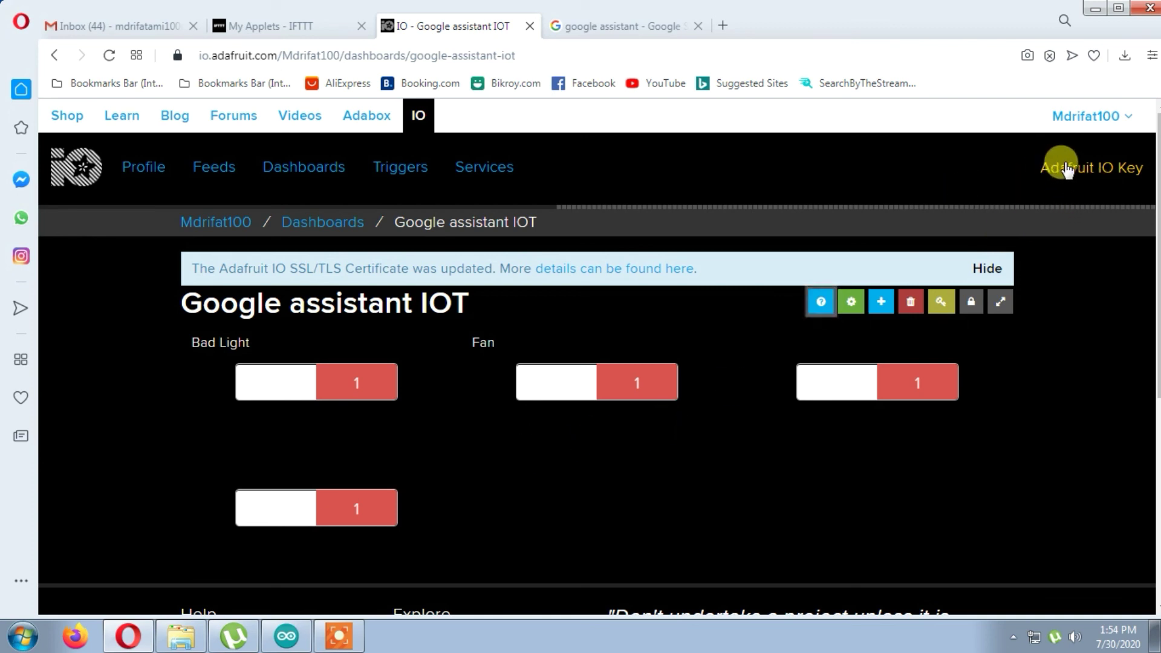
- Open the account's Adafruit IO Key details showing the active key
click(1098, 183)
click(575, 364)
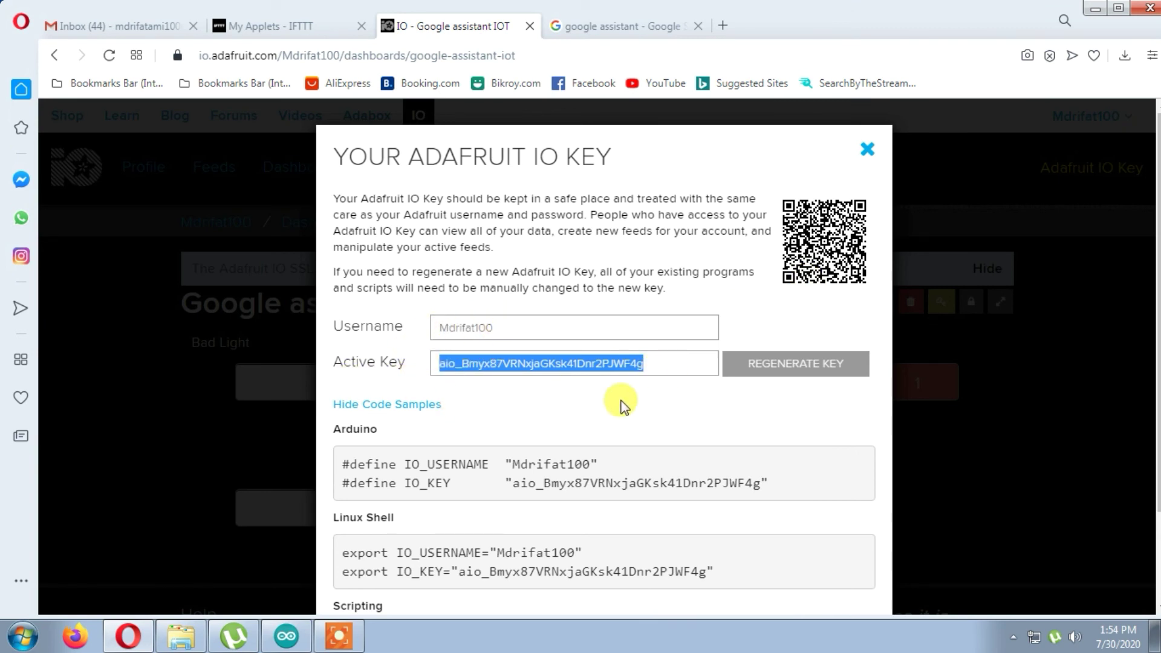
scroll(622, 405, down, 2)
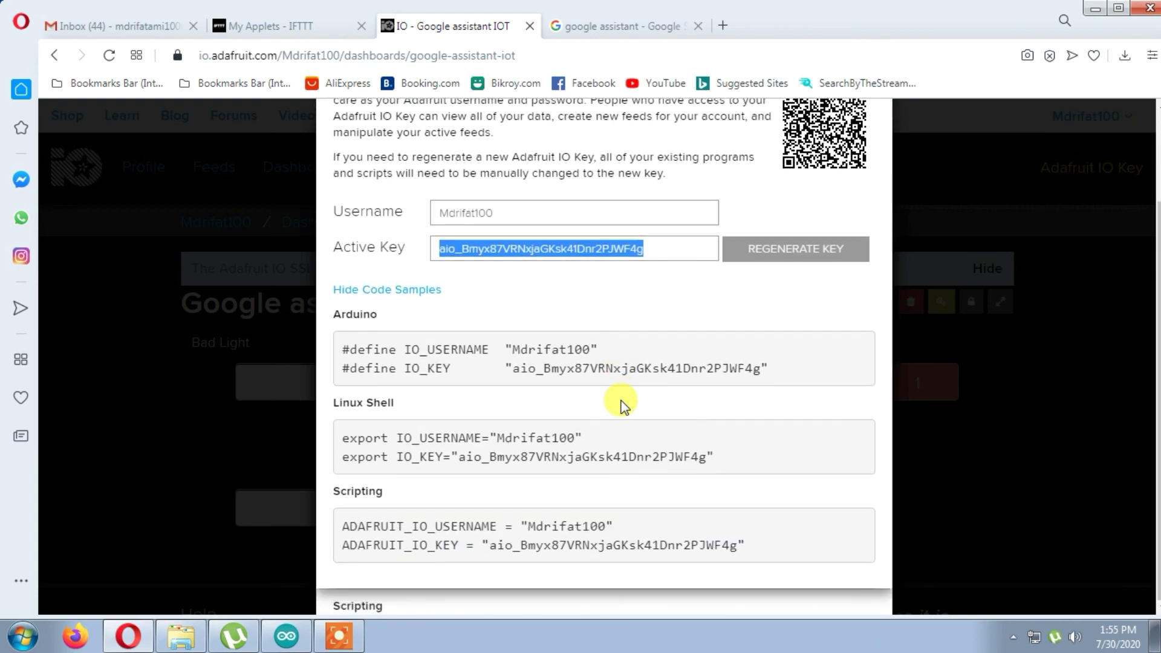
scroll(623, 405, up, 2)
click(883, 464)
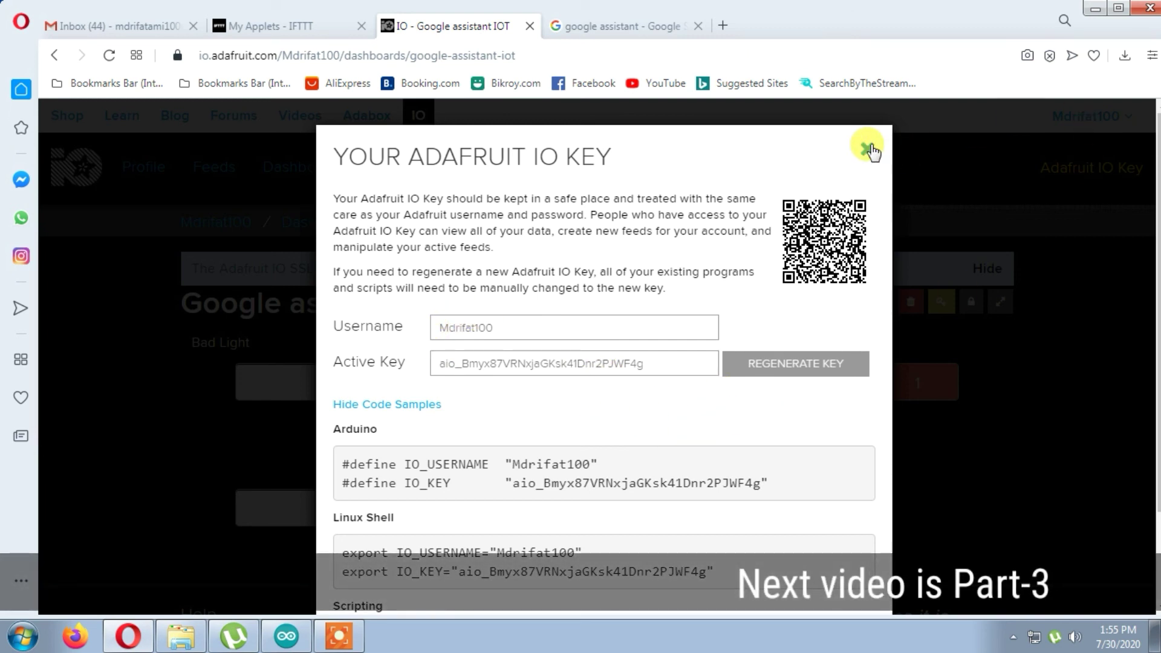
- Regenerate the IO key twice, confirming each time, then close the key dialog
click(782, 365)
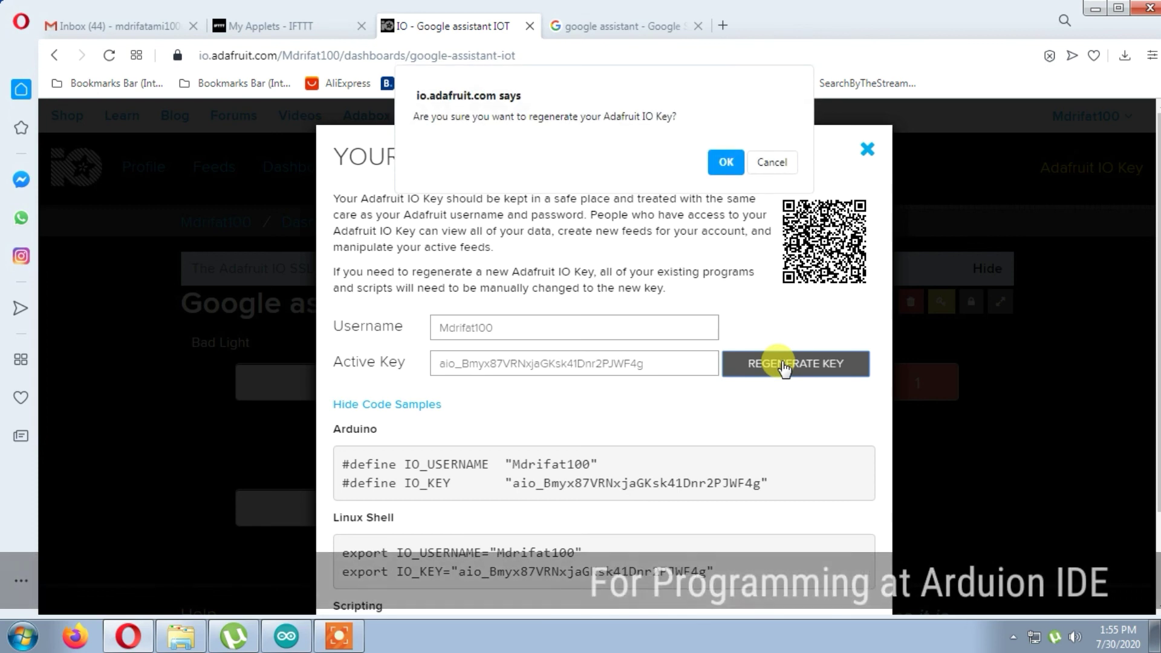
click(725, 161)
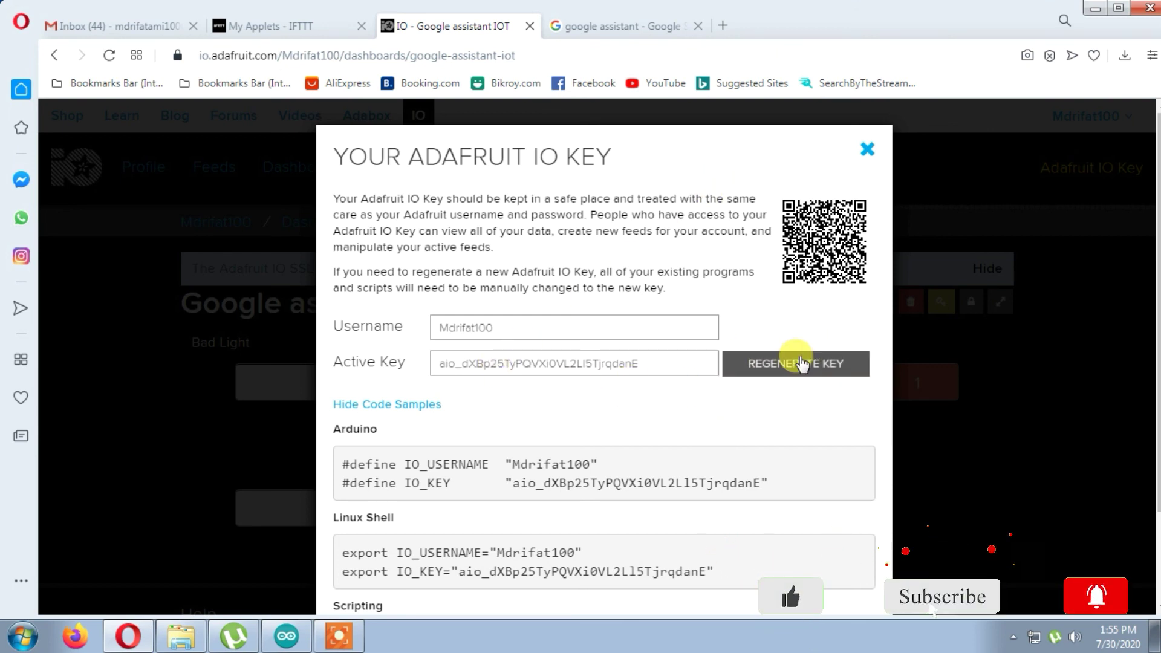
click(799, 363)
click(742, 164)
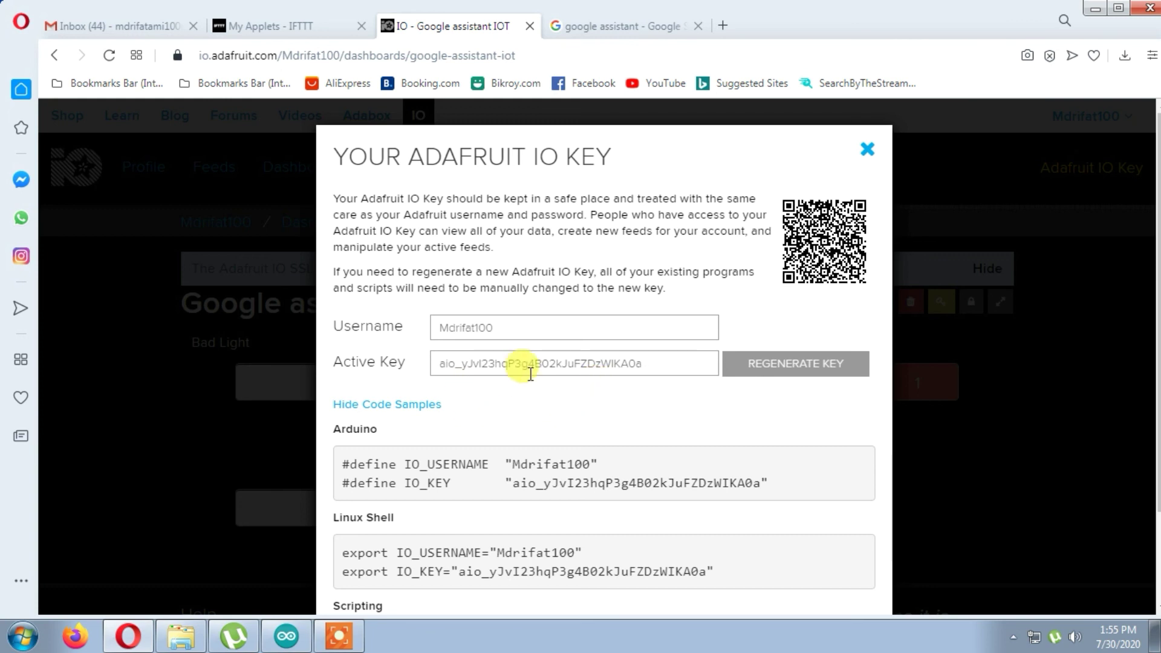
scroll(661, 550, down, 1)
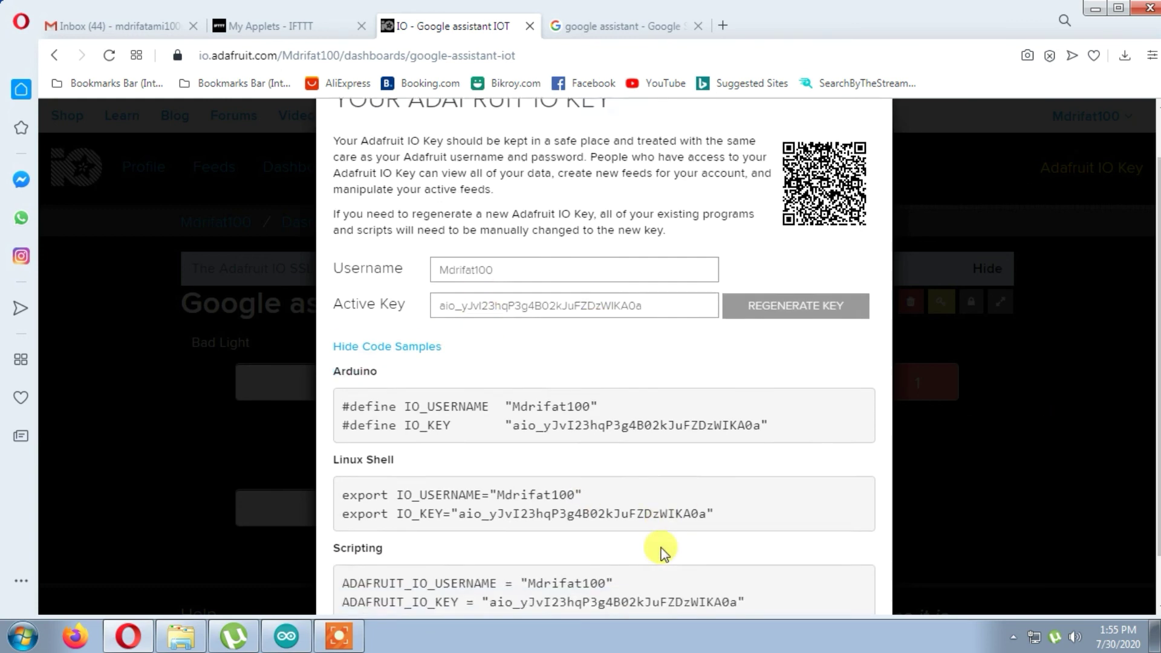
scroll(660, 532, up, 2)
click(867, 129)
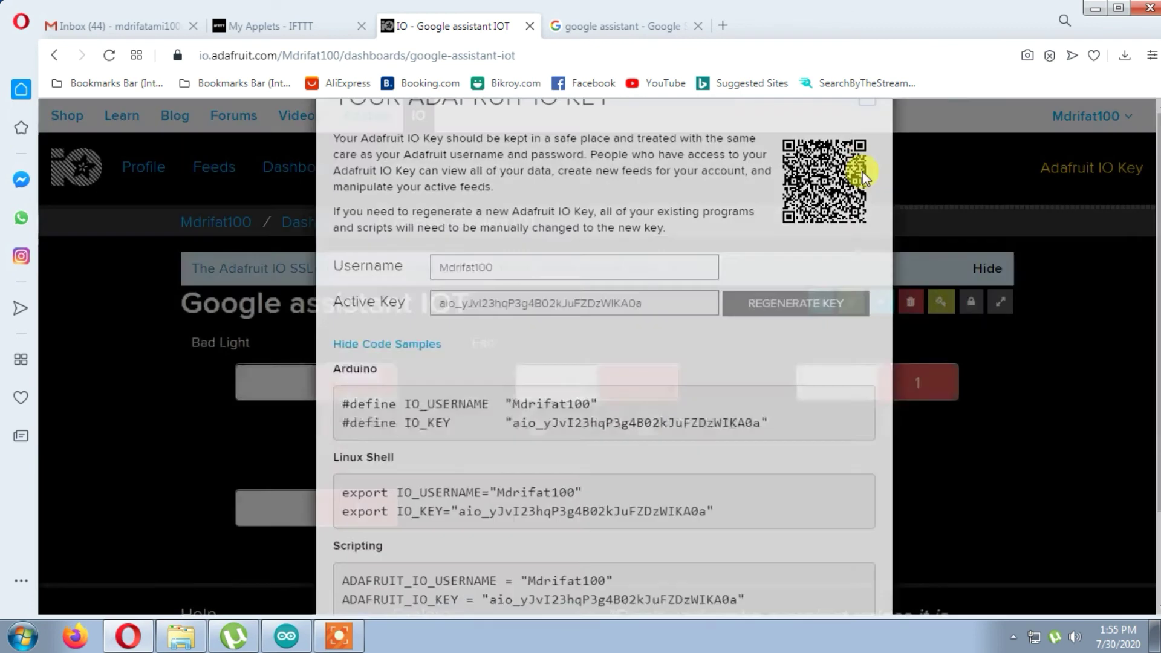